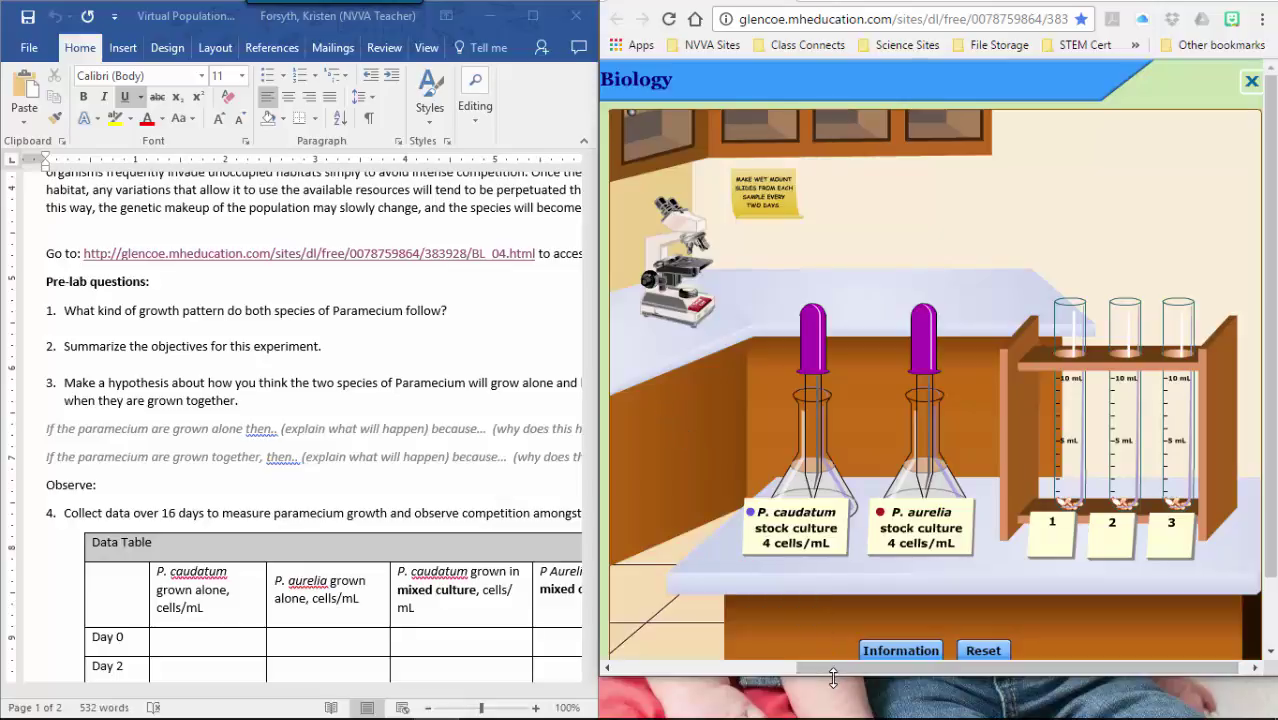
# - Move the Glencoe simulation window lower and stretch it taller beside the Word lab sheet
pyautogui.moveTo(835, 685); pyautogui.dragTo(832, 708)
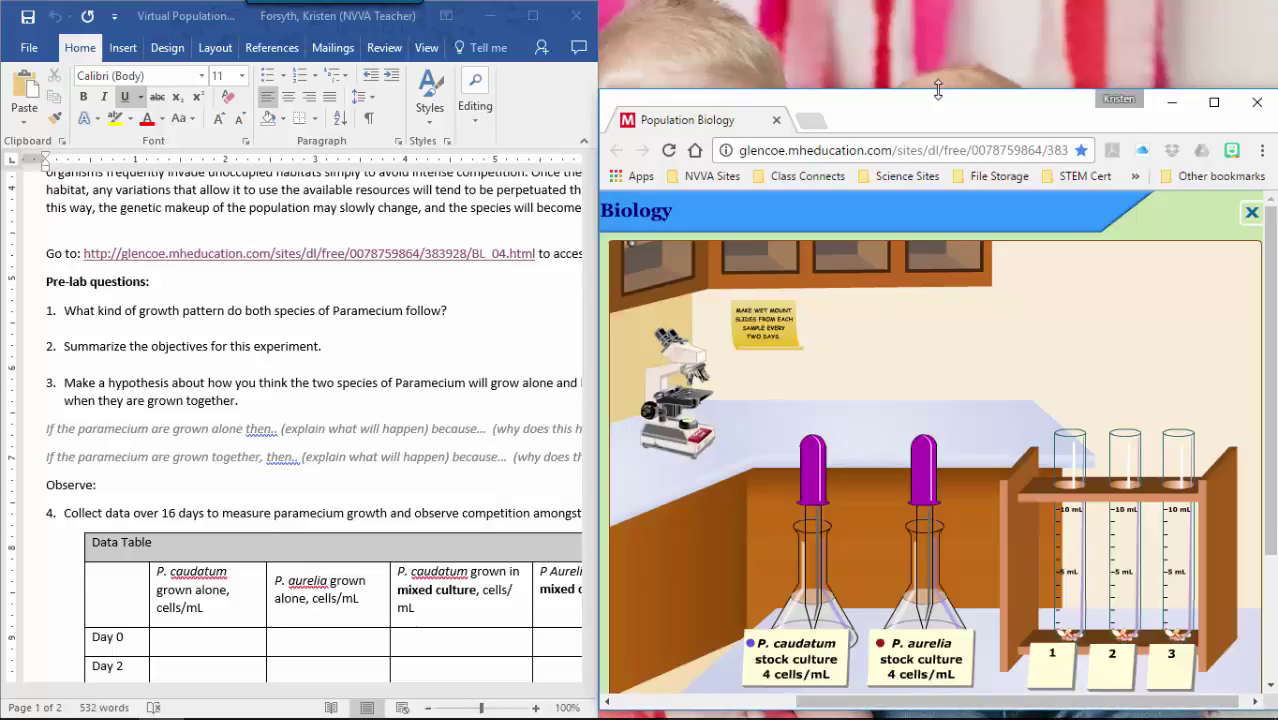
pyautogui.moveTo(934, 88); pyautogui.dragTo(933, 8)
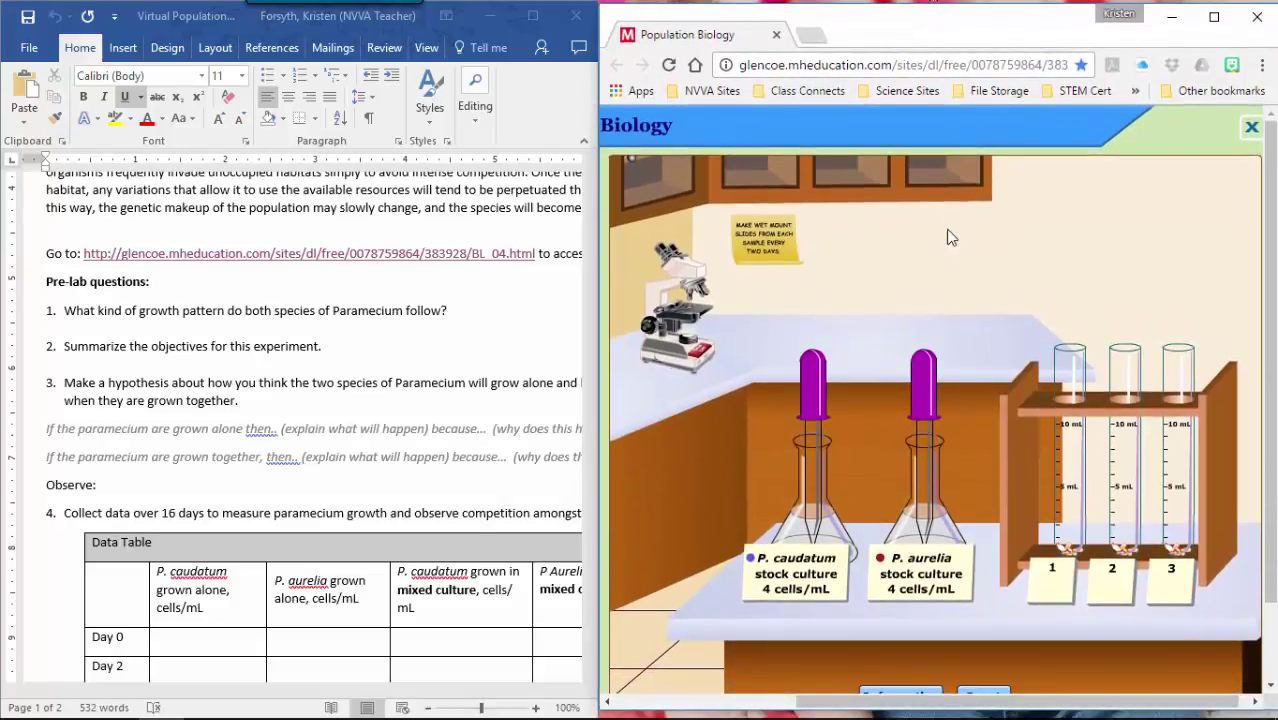
pyautogui.click(588, 354)
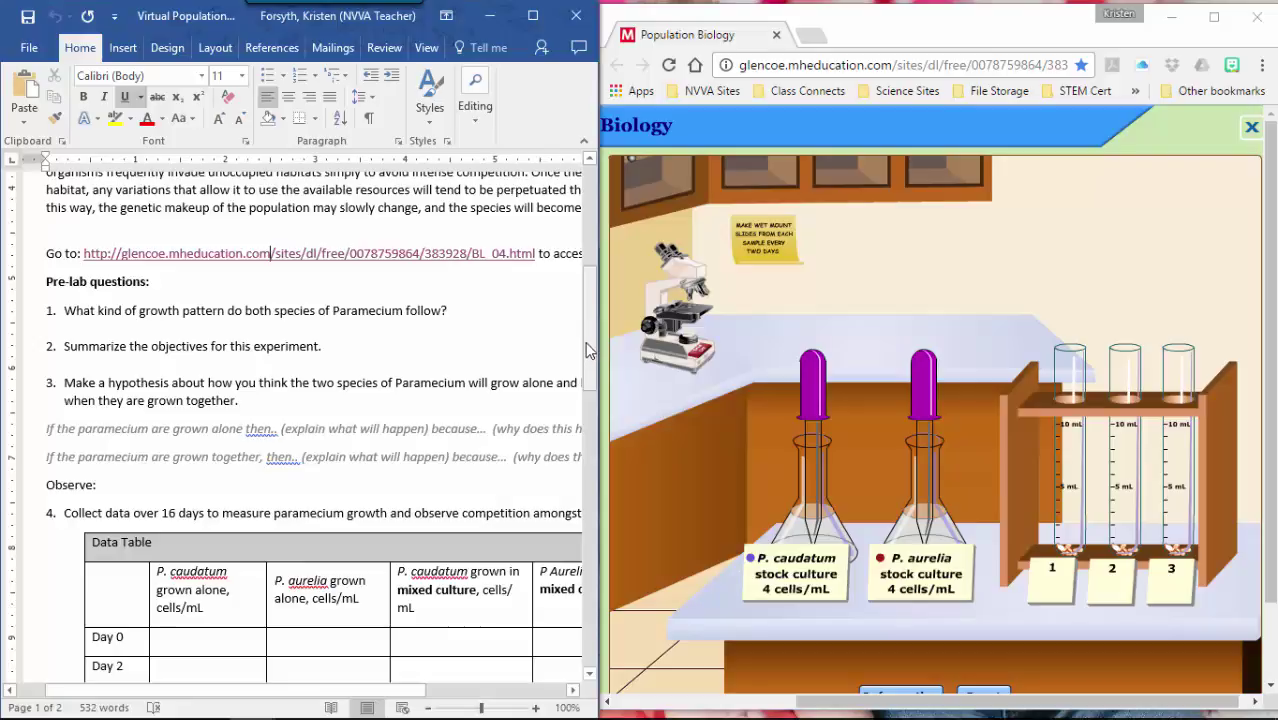
pyautogui.moveTo(588, 354); pyautogui.dragTo(588, 328)
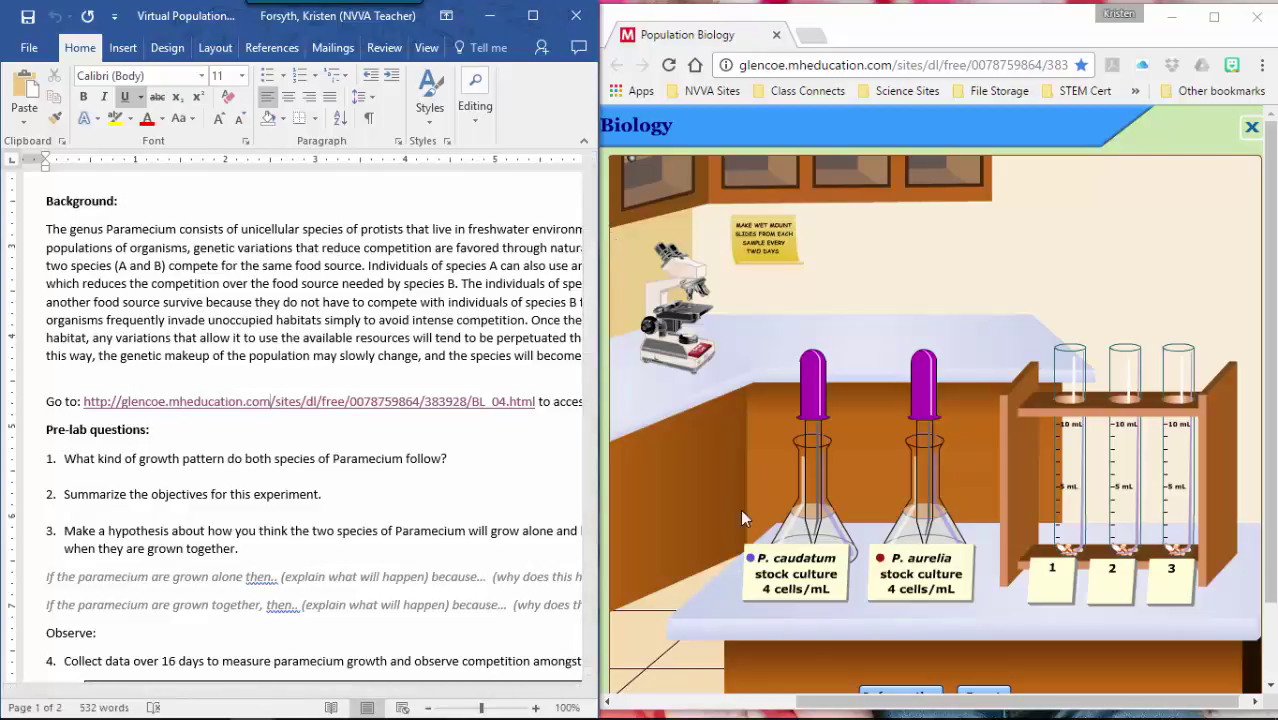
pyautogui.moveTo(810, 700); pyautogui.dragTo(632, 697)
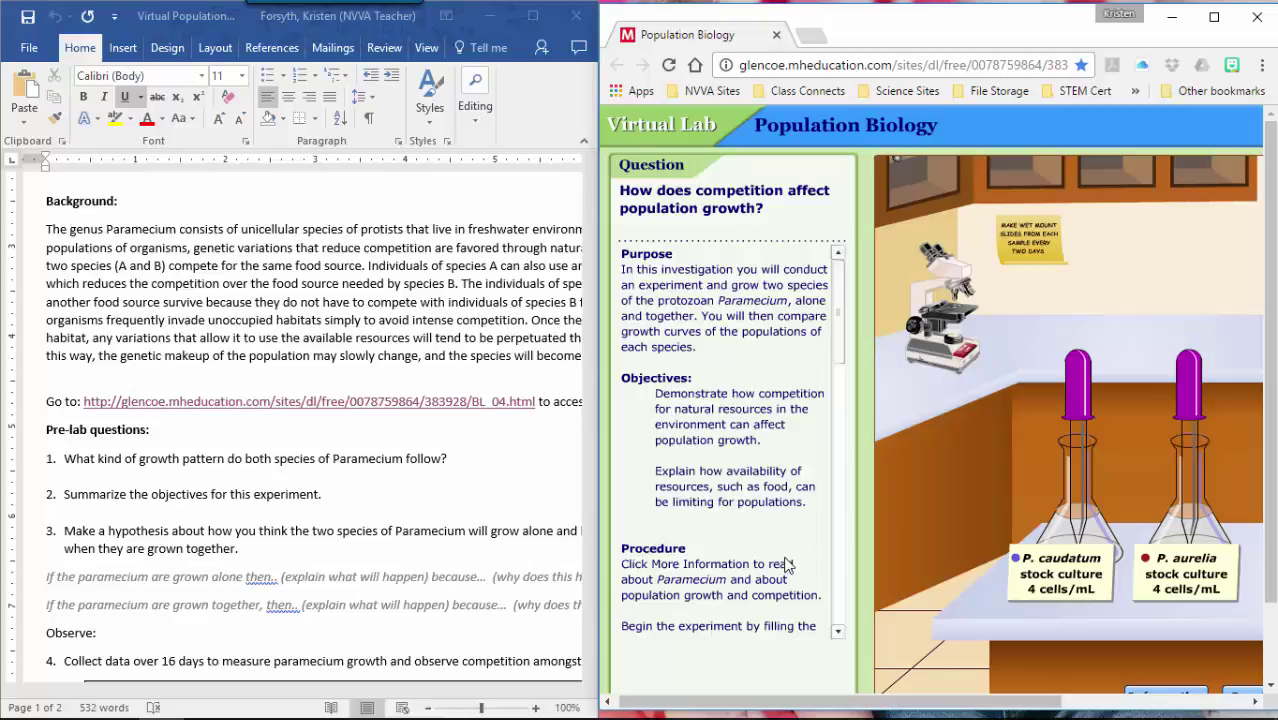
pyautogui.moveTo(765, 707); pyautogui.dragTo(995, 676)
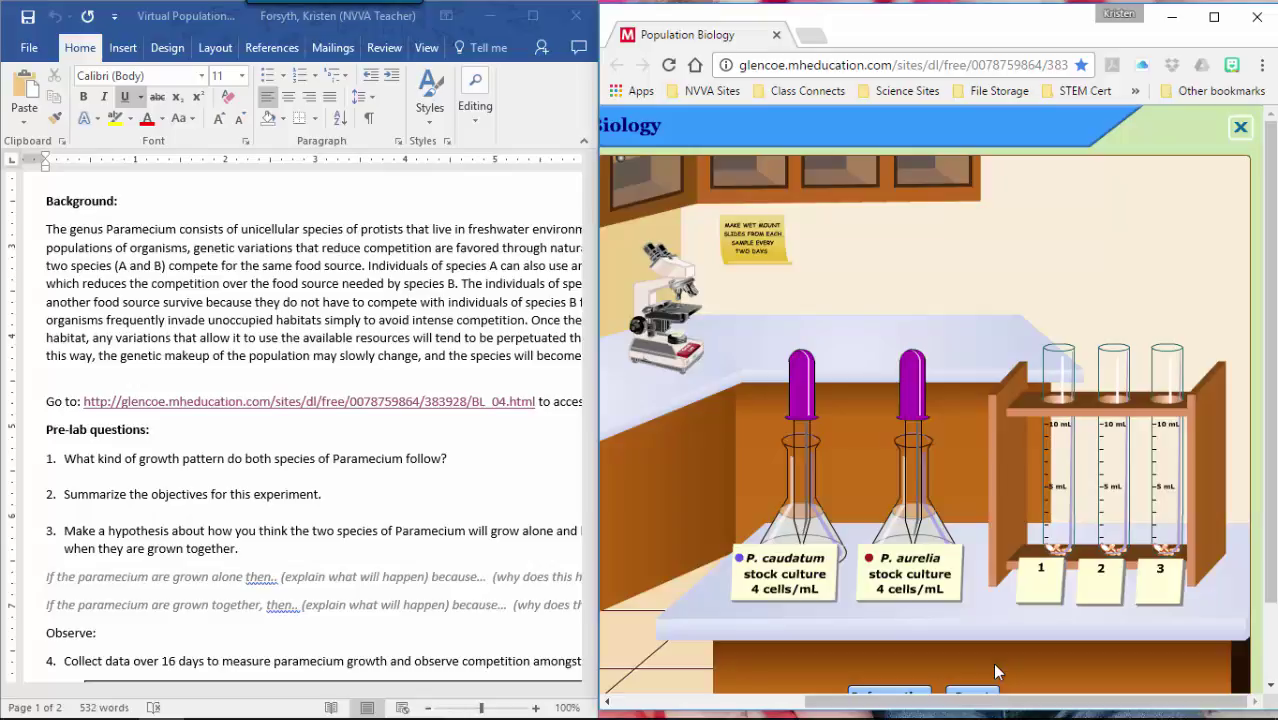
pyautogui.scroll(3, 325, 518)
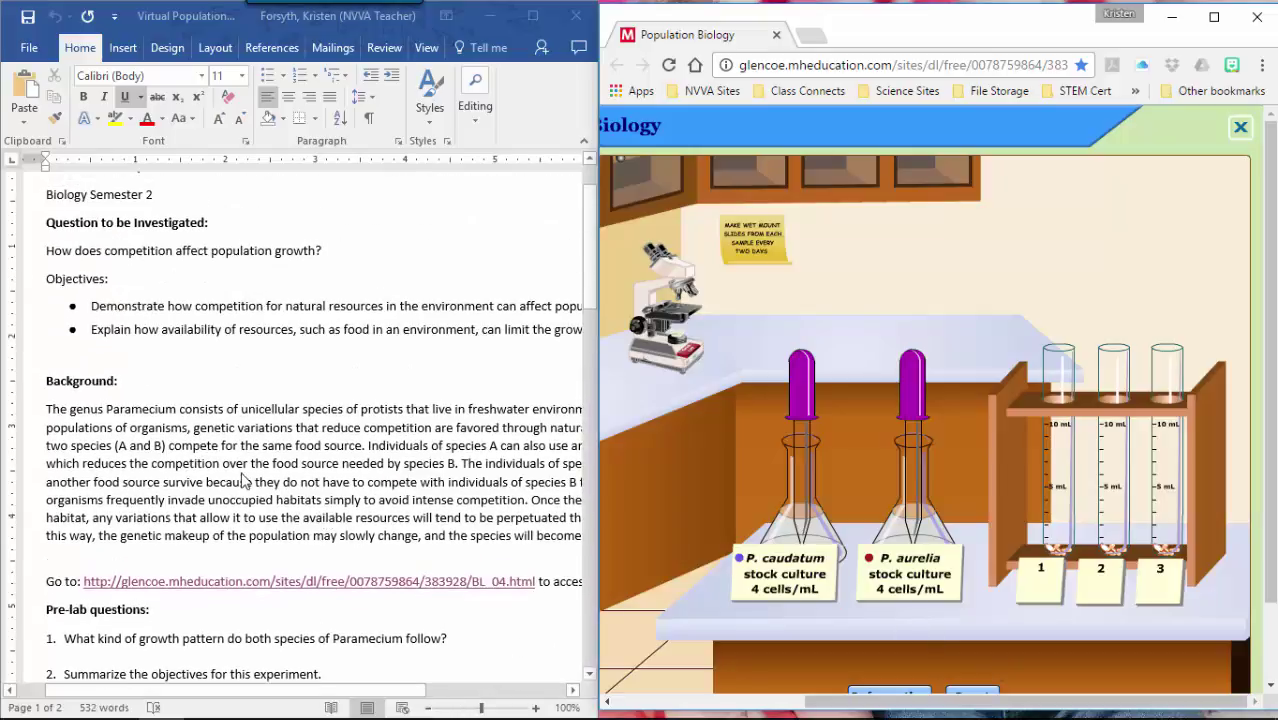
pyautogui.scroll(-3, 245, 482)
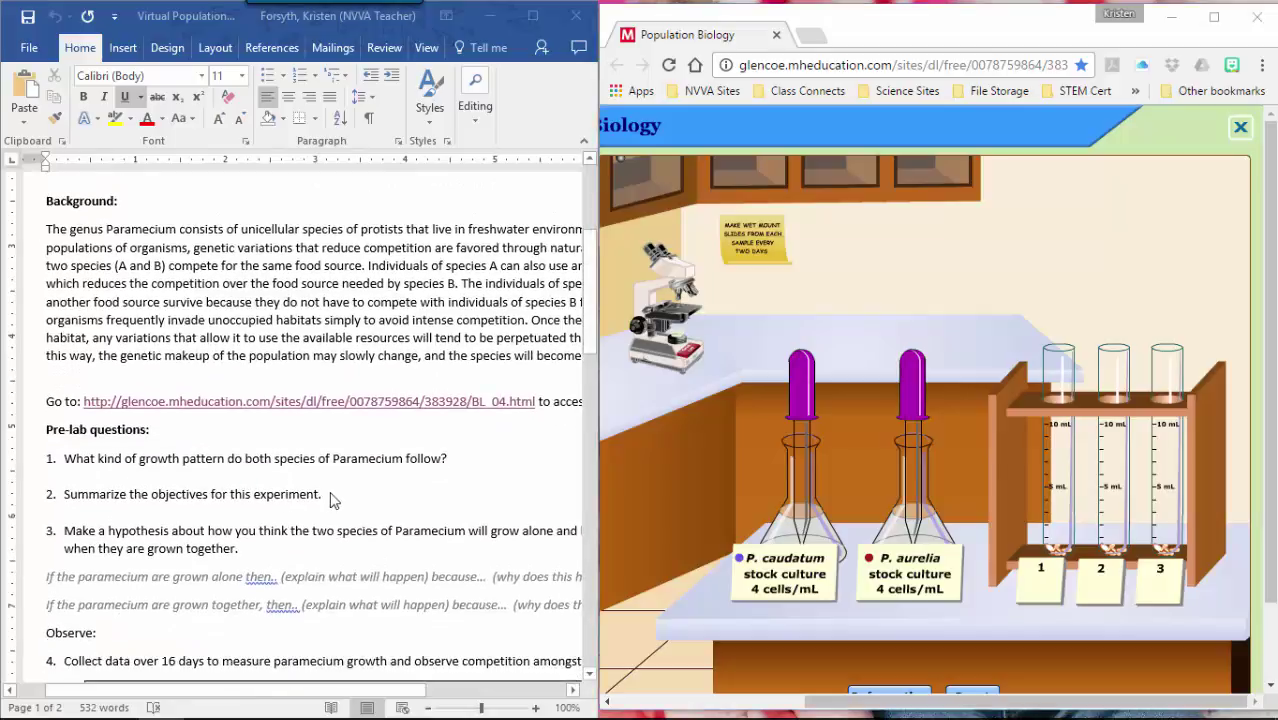
pyautogui.click(263, 551)
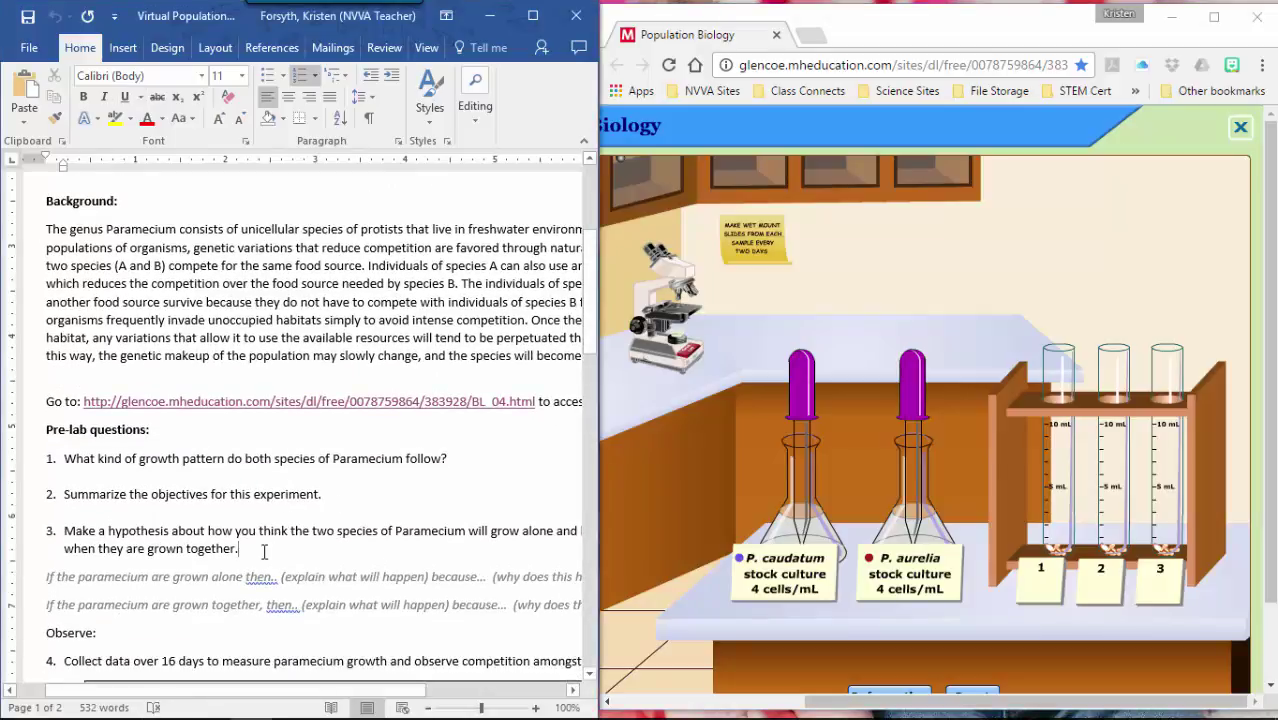
pyautogui.click(276, 577)
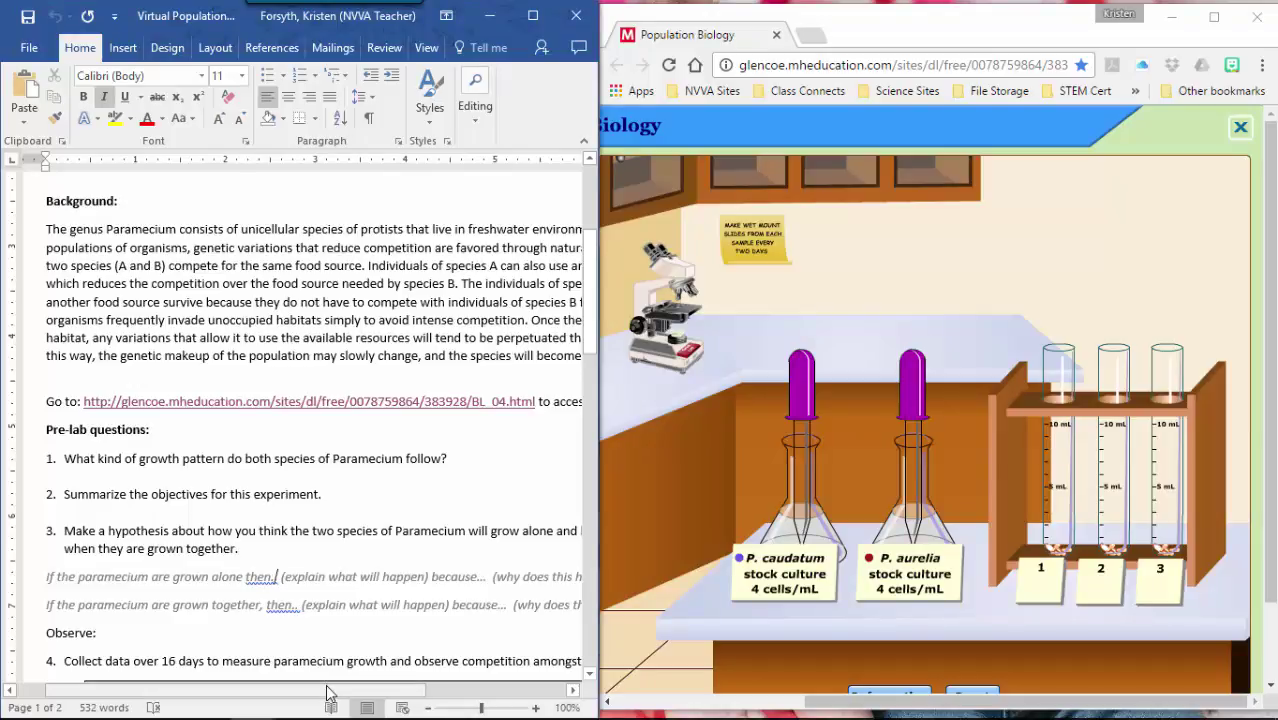
pyautogui.moveTo(288, 577); pyautogui.dragTo(424, 580)
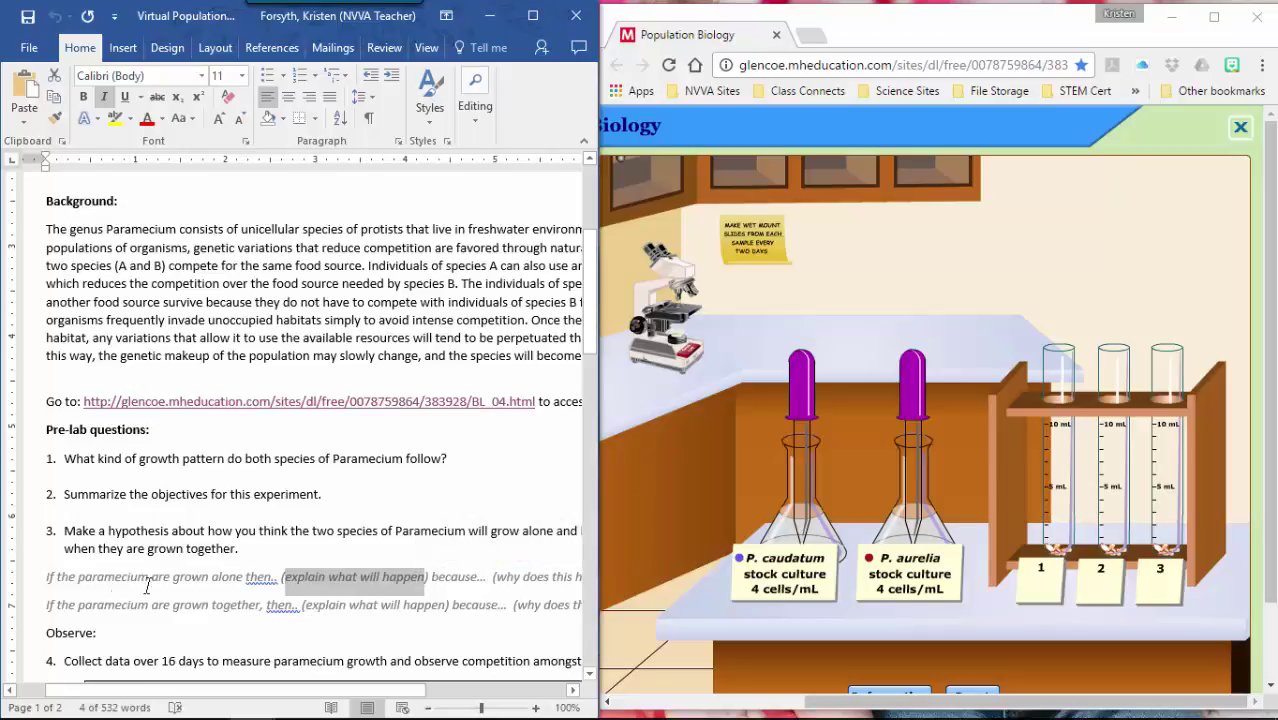
pyautogui.click(130, 472)
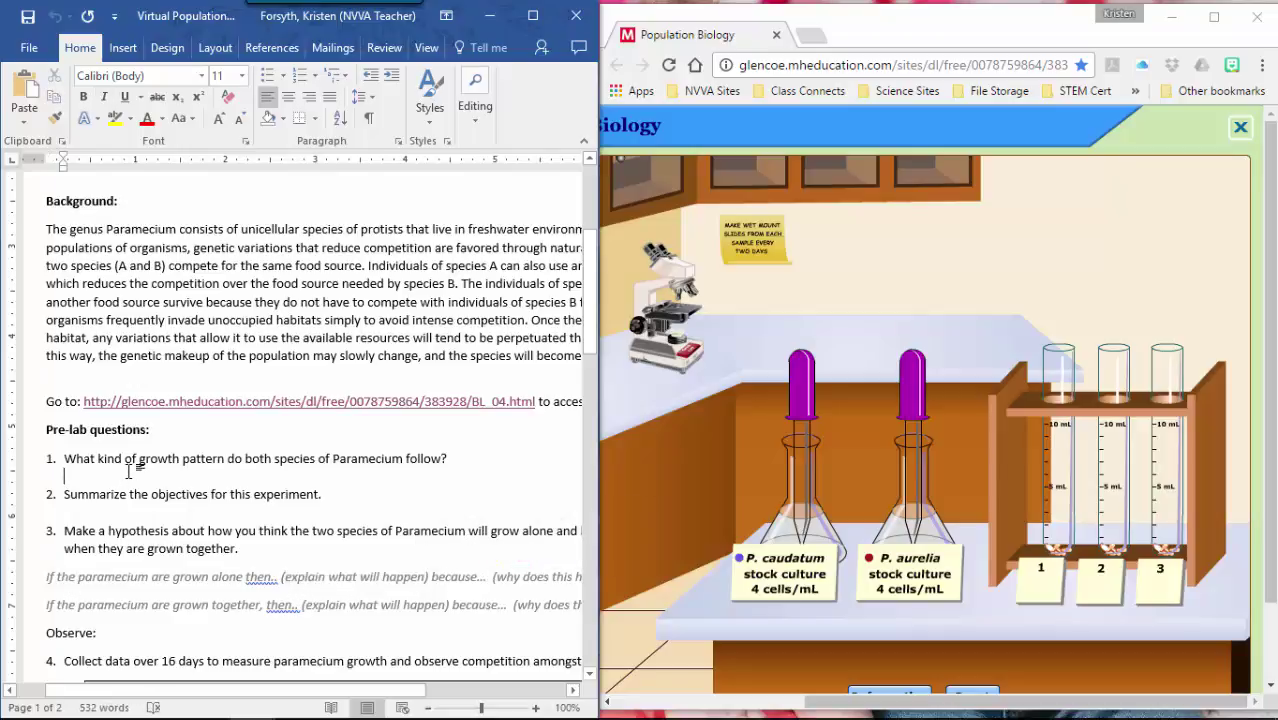
pyautogui.click(139, 577)
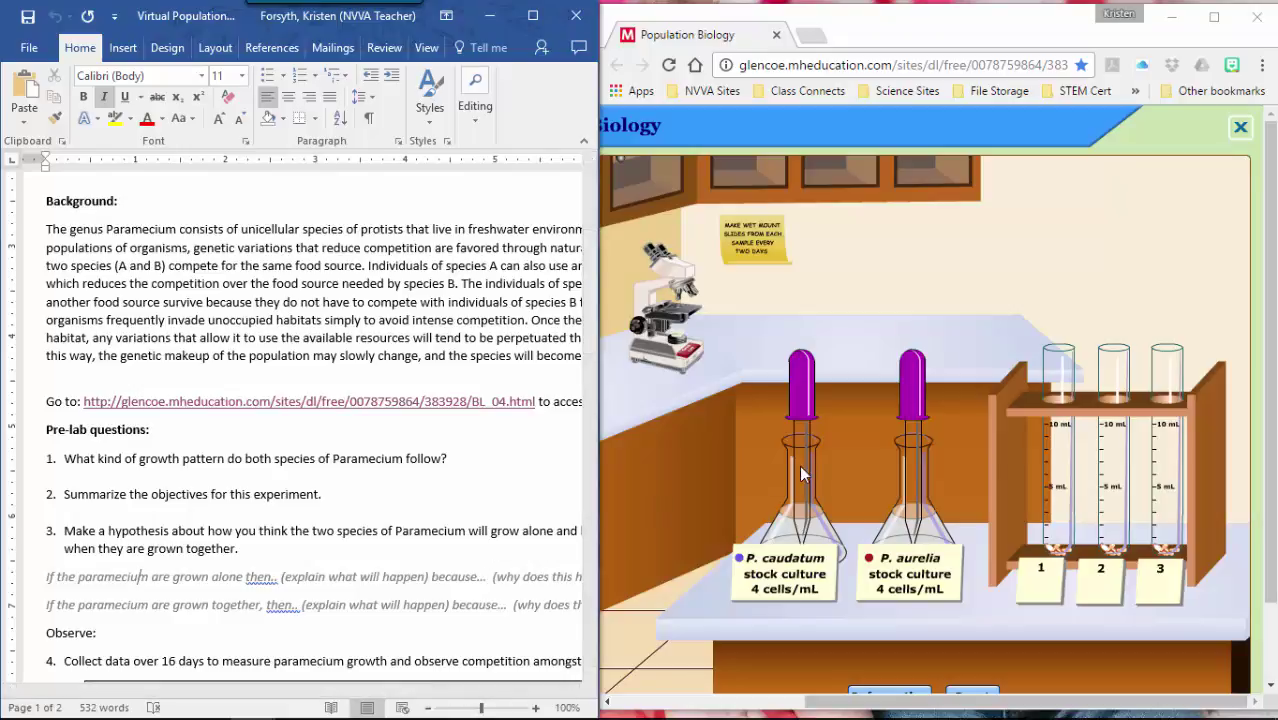
pyautogui.click(802, 422)
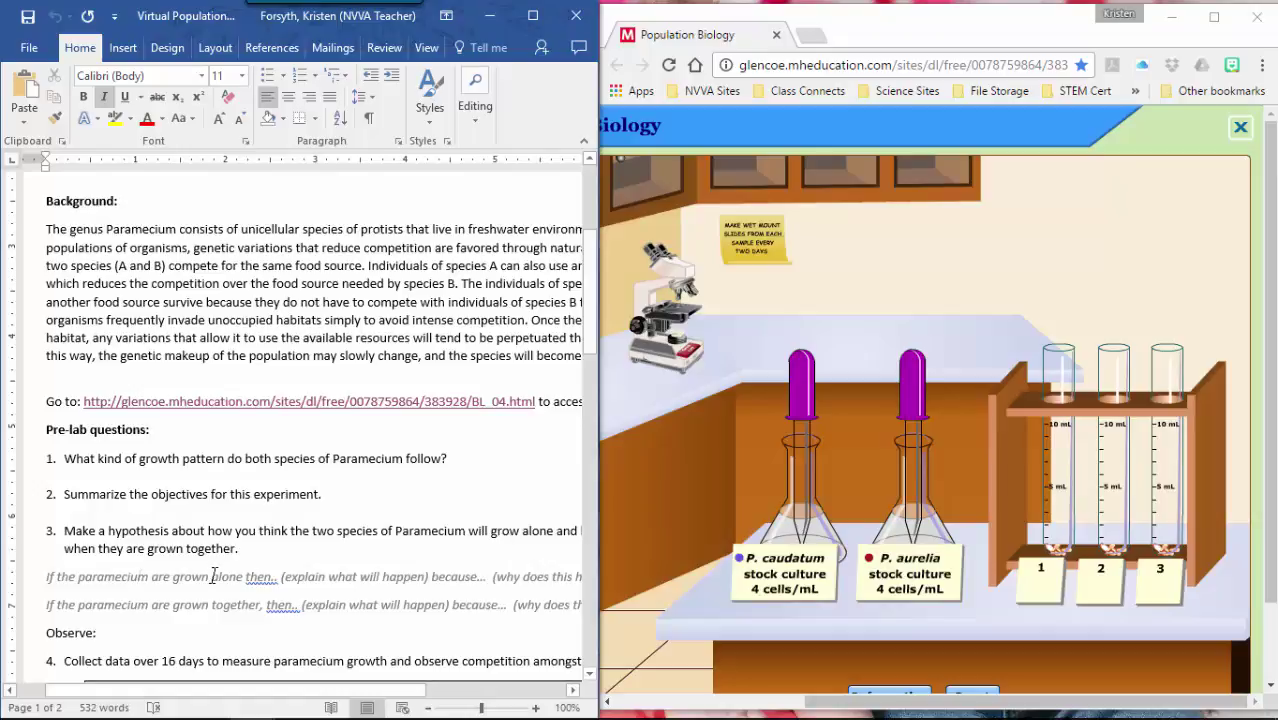
pyautogui.moveTo(348, 580); pyautogui.dragTo(417, 583)
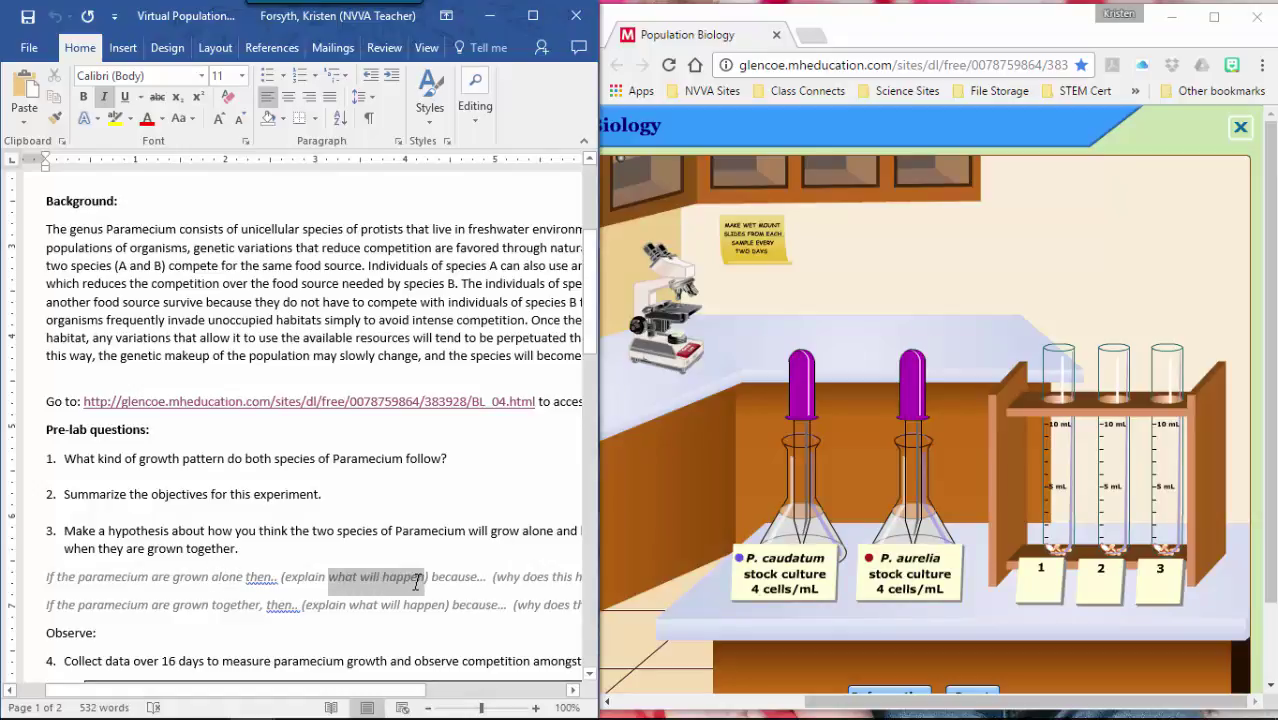
pyautogui.click(497, 580)
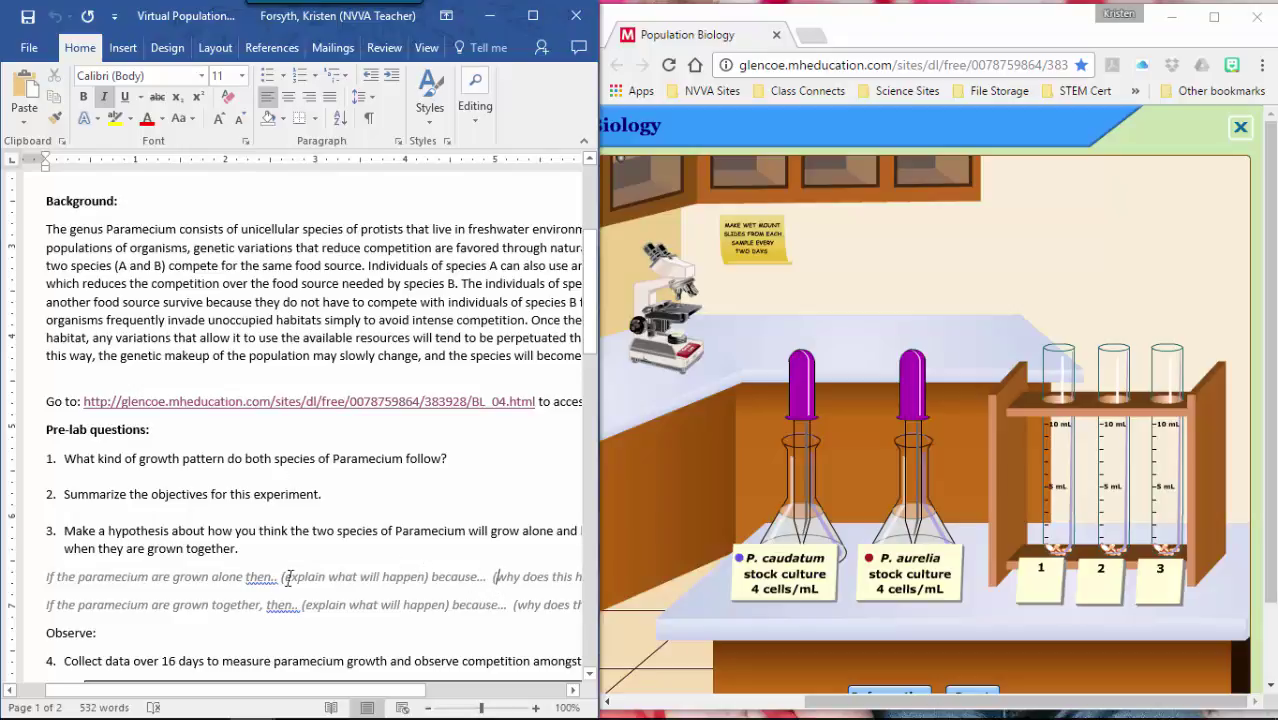
pyautogui.moveTo(287, 577); pyautogui.dragTo(545, 590)
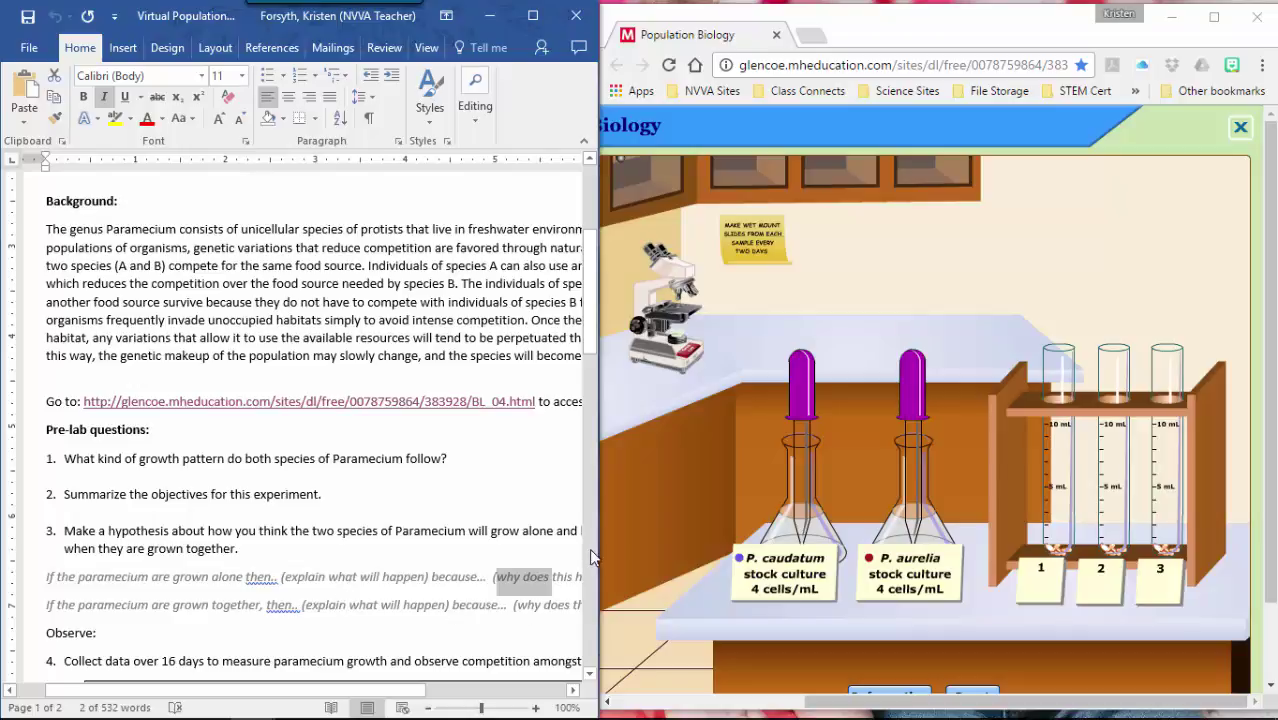
pyautogui.click(268, 574)
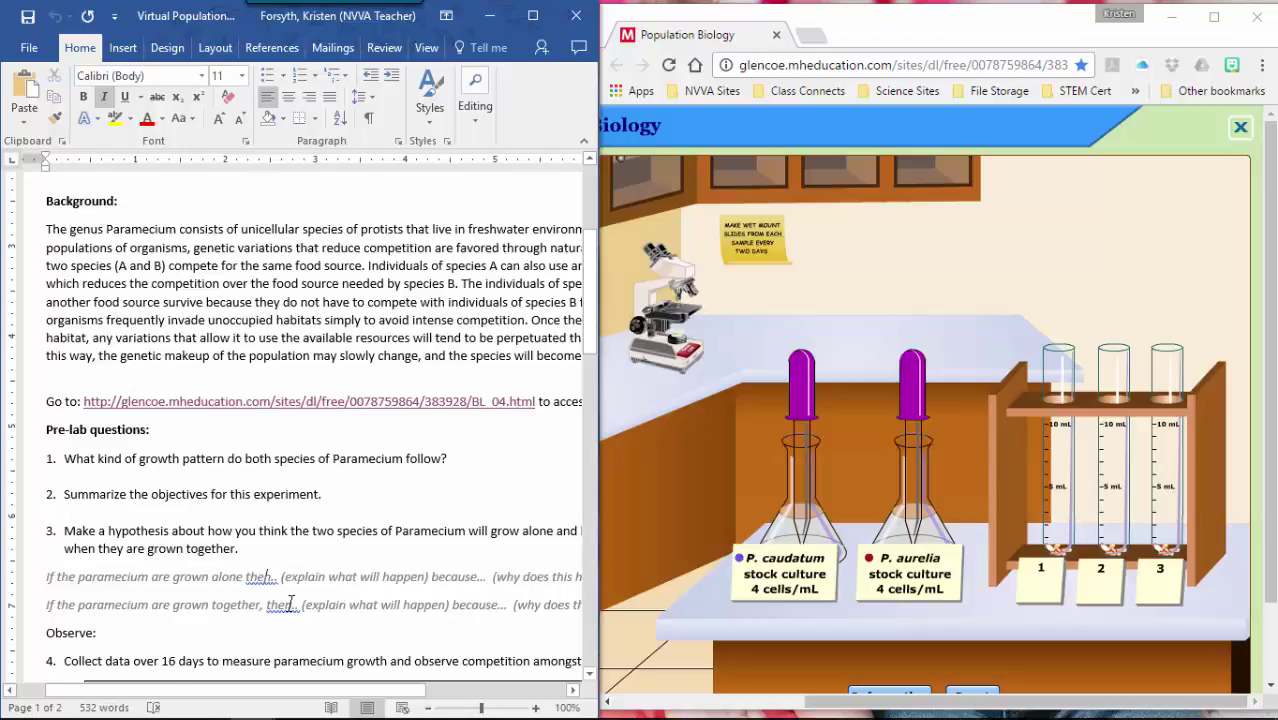
pyautogui.click(289, 604)
# - Inoculate tube 1 with P. caudatum, tube 2 with P. aurelia, and tube 3 with both cultures
pyautogui.moveTo(591, 323); pyautogui.dragTo(588, 454)
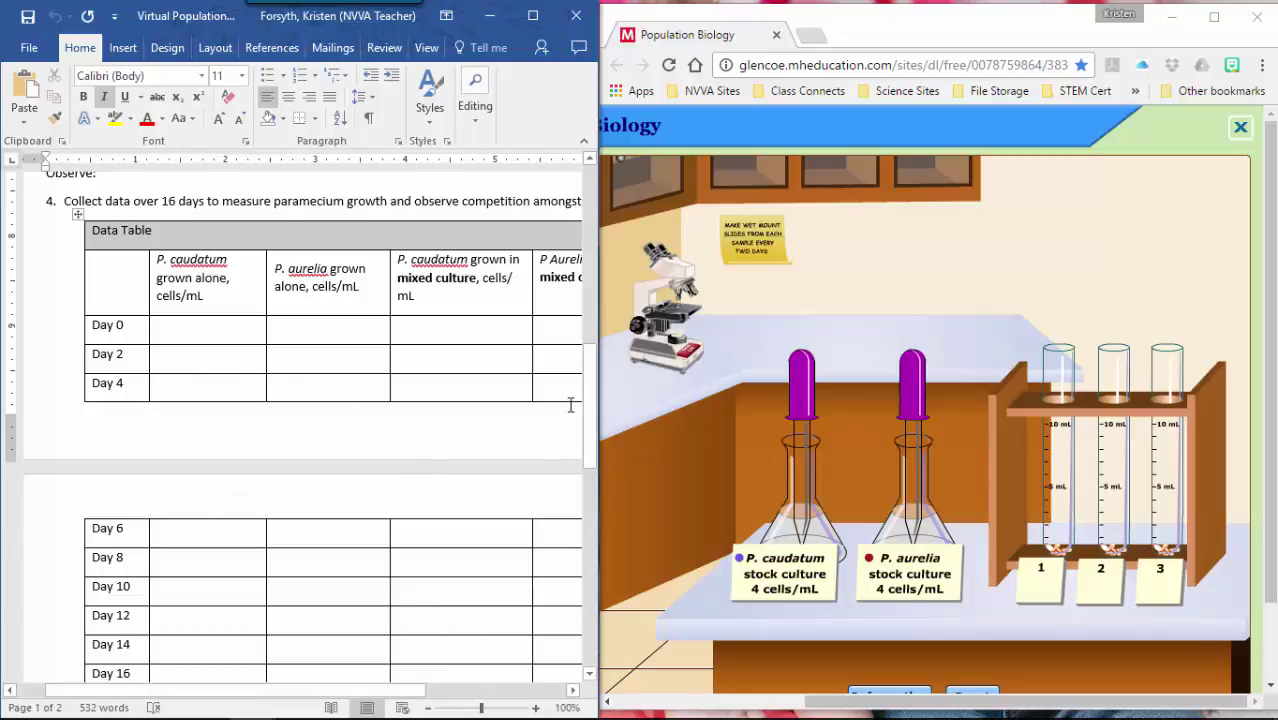
pyautogui.click(809, 408)
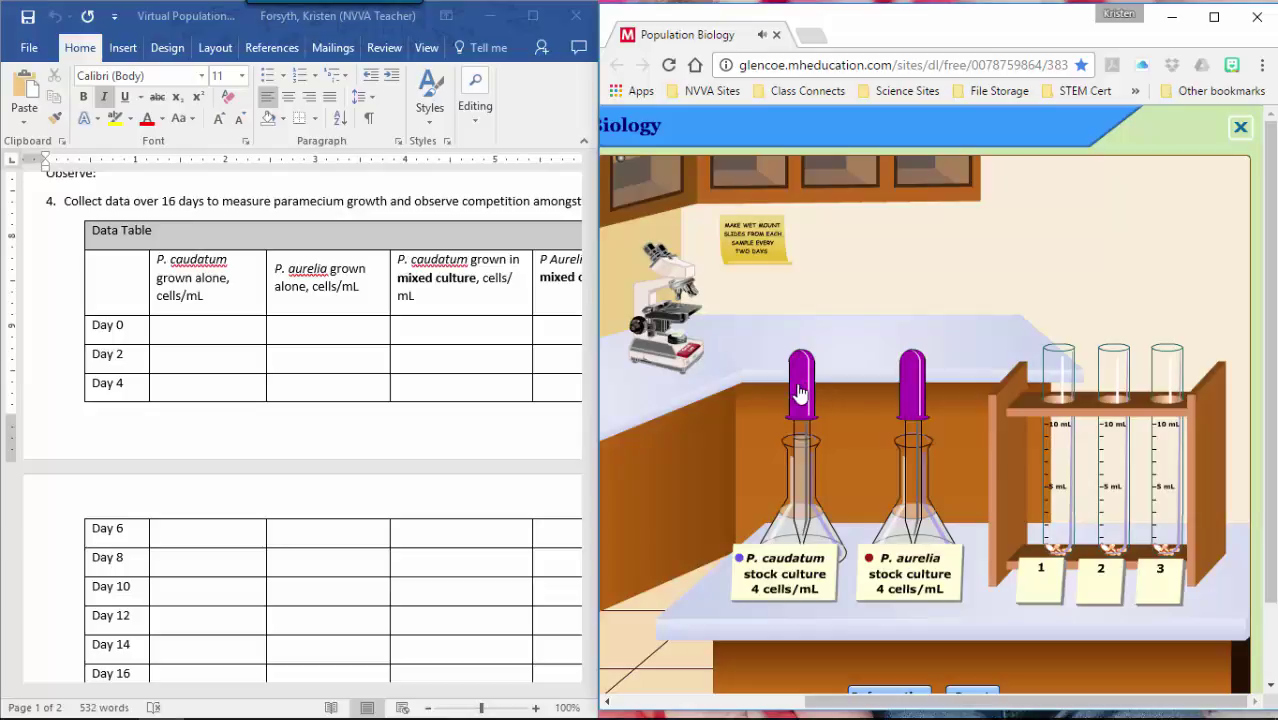
pyautogui.moveTo(800, 393); pyautogui.dragTo(1060, 345)
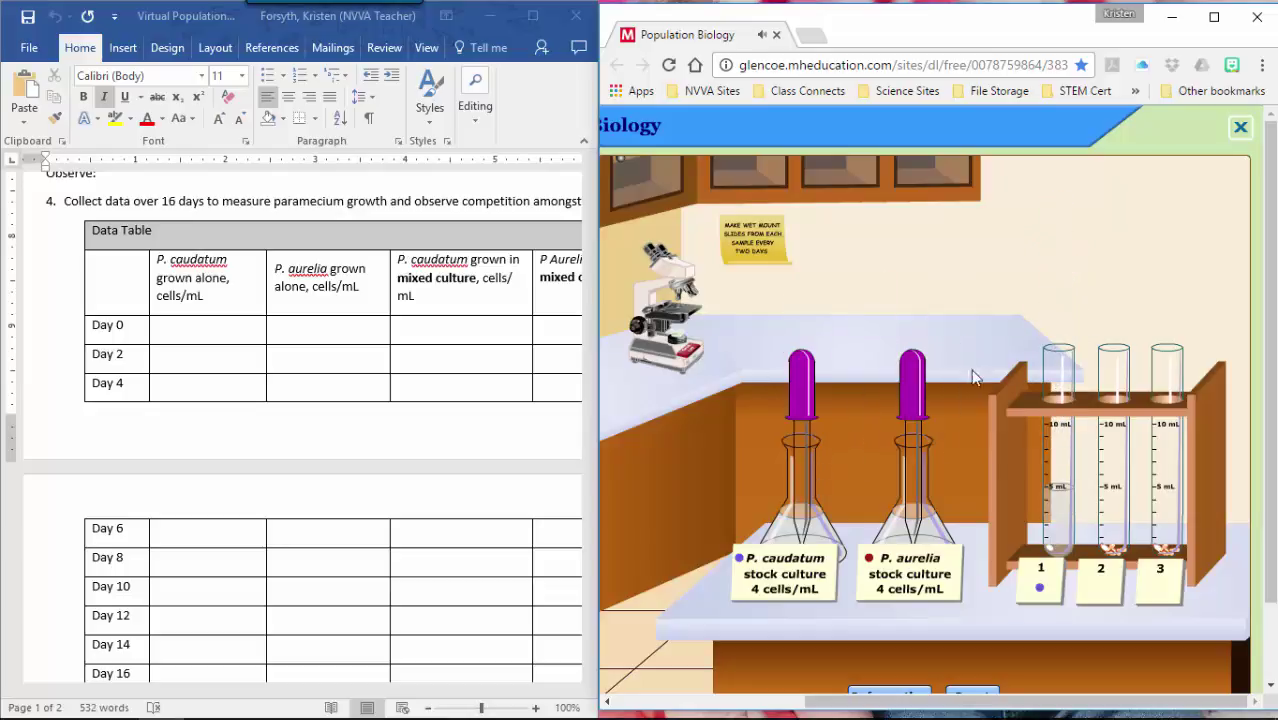
pyautogui.moveTo(915, 393); pyautogui.dragTo(1116, 364)
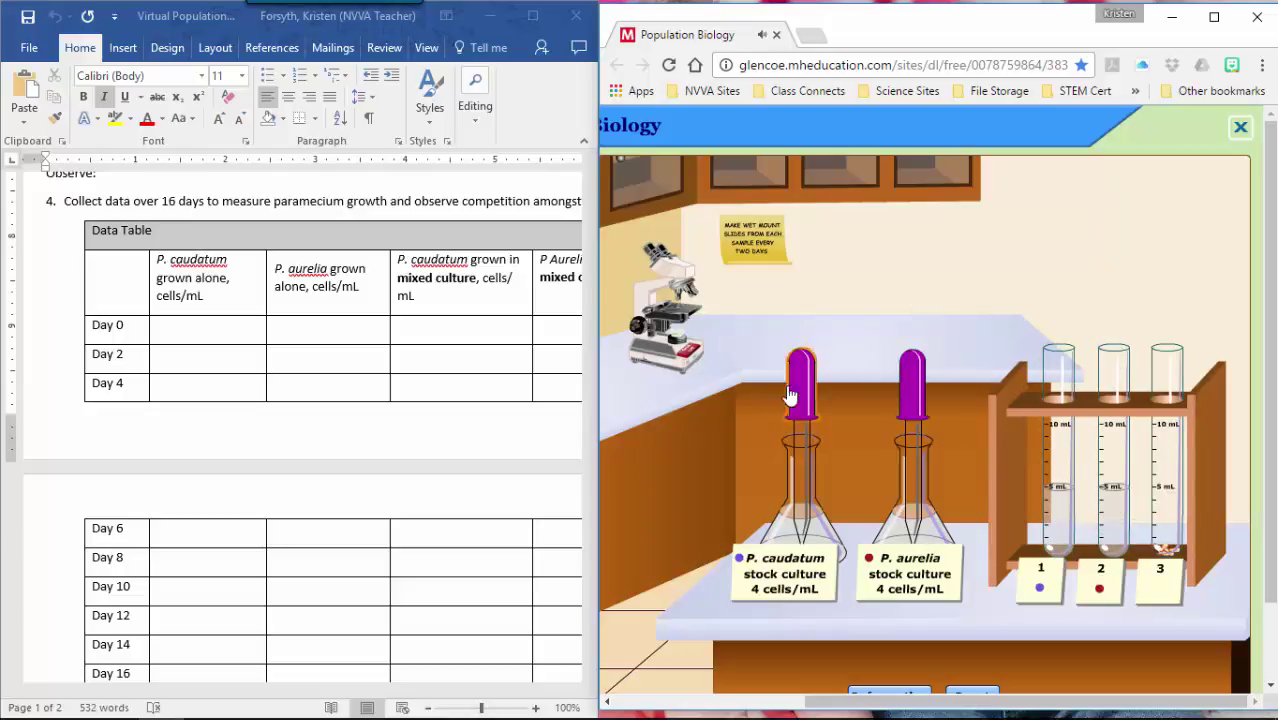
pyautogui.moveTo(800, 395); pyautogui.dragTo(1168, 400)
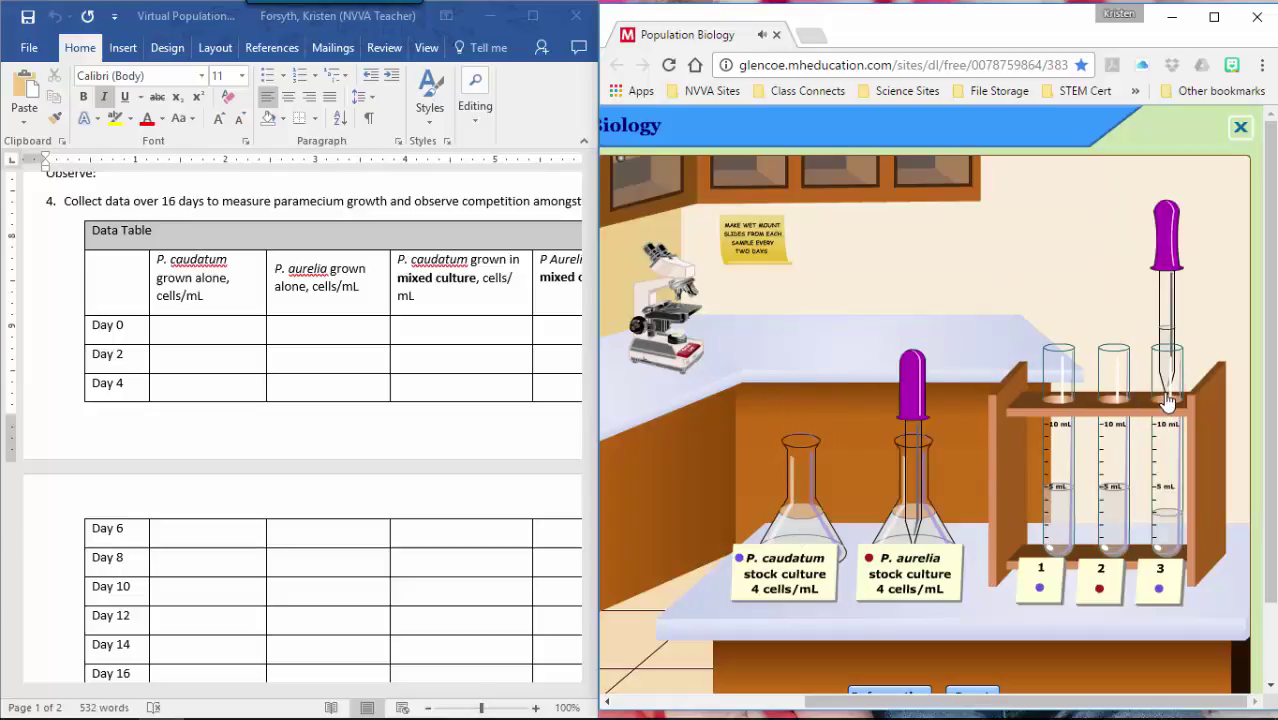
pyautogui.moveTo(910, 395); pyautogui.dragTo(1172, 376)
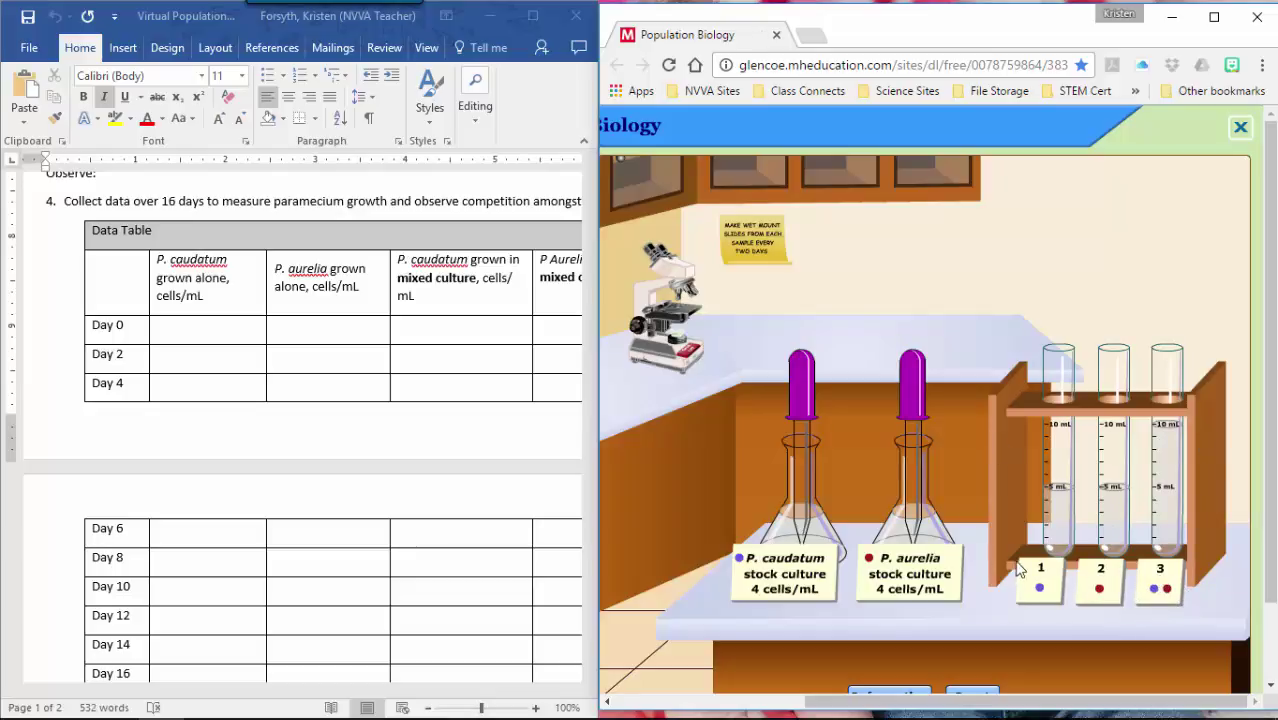
pyautogui.click(668, 297)
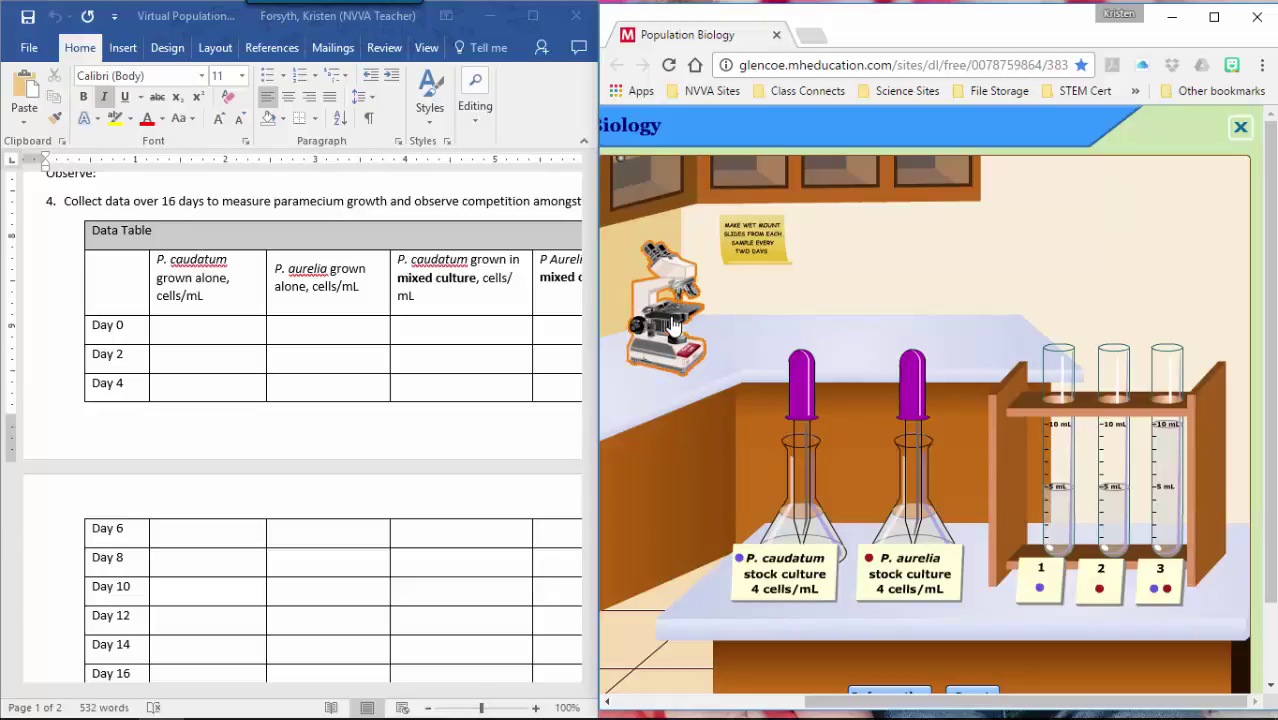
# - At the microscope station, set out three clean slides and put tube 1's P. caudatum slide on the stage
pyautogui.click(672, 326)
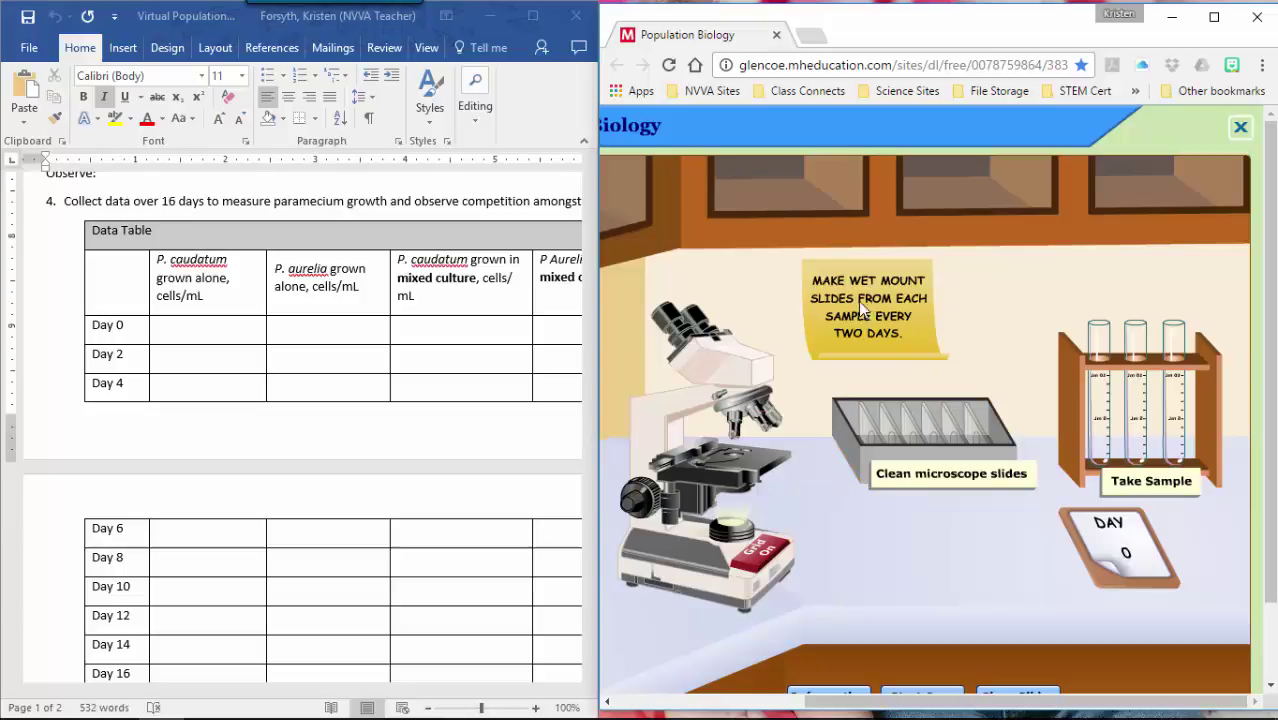
pyautogui.click(966, 489)
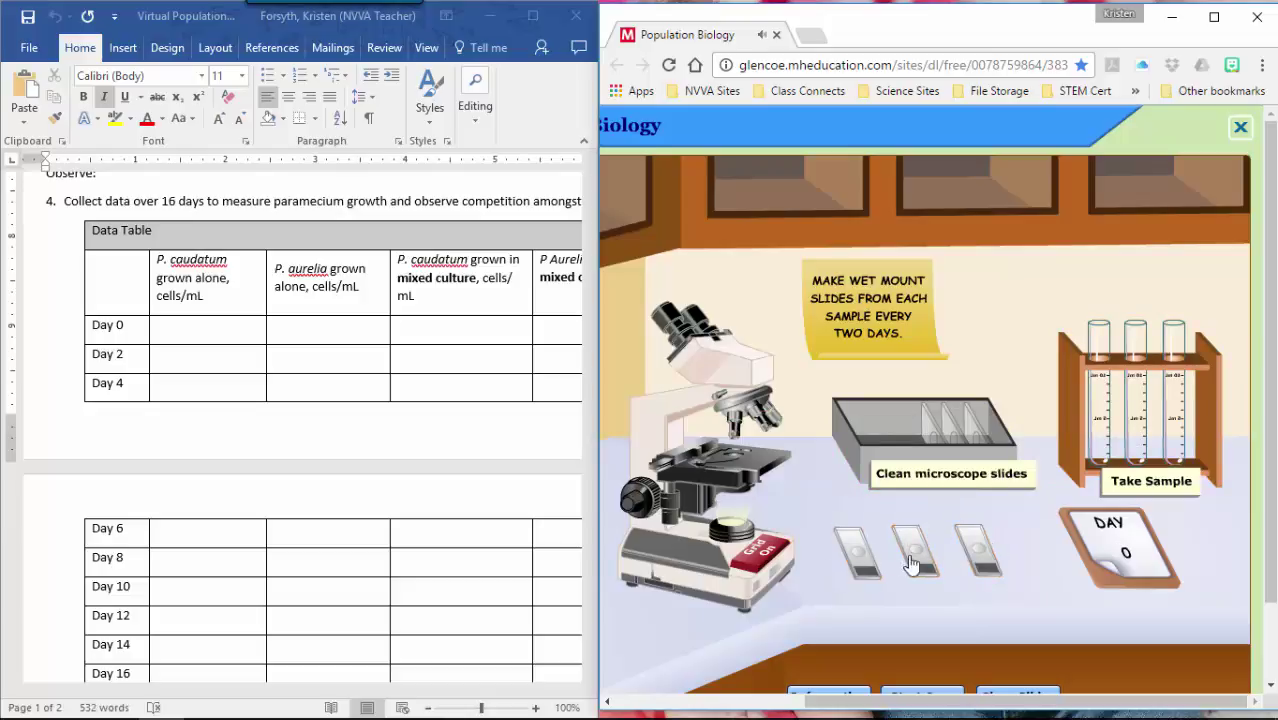
pyautogui.click(860, 577)
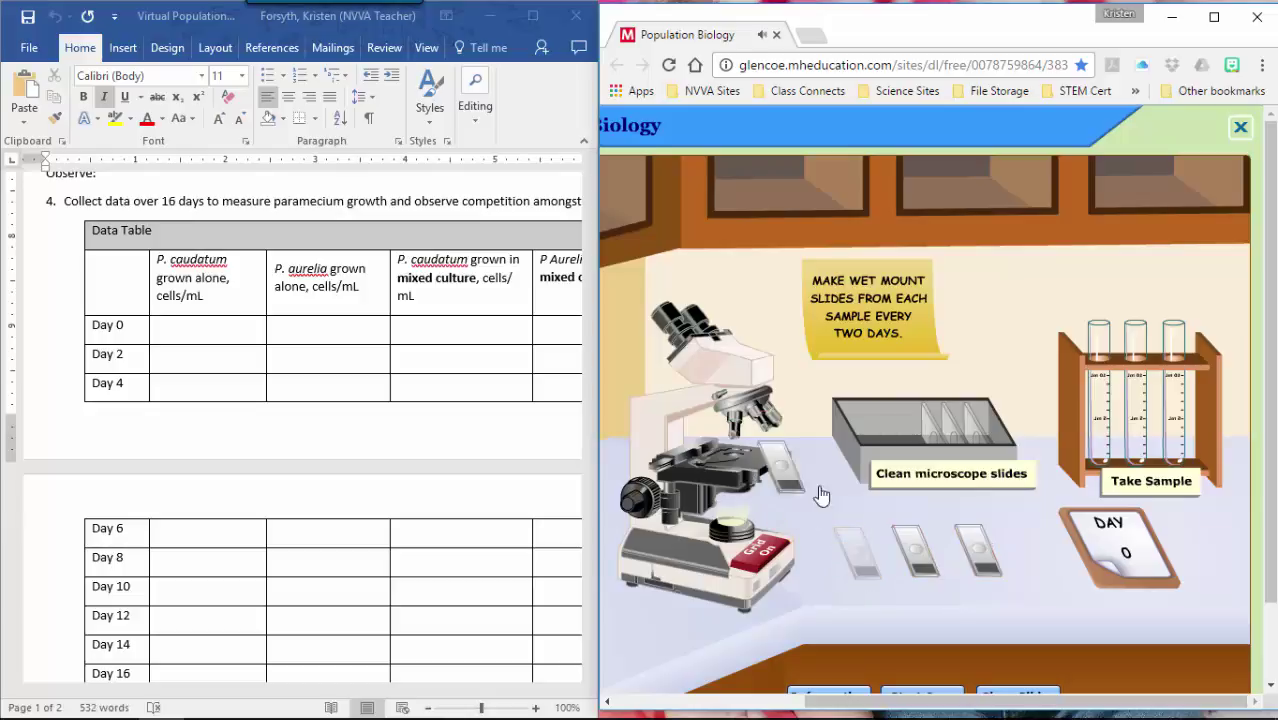
pyautogui.moveTo(856, 565); pyautogui.dragTo(733, 467)
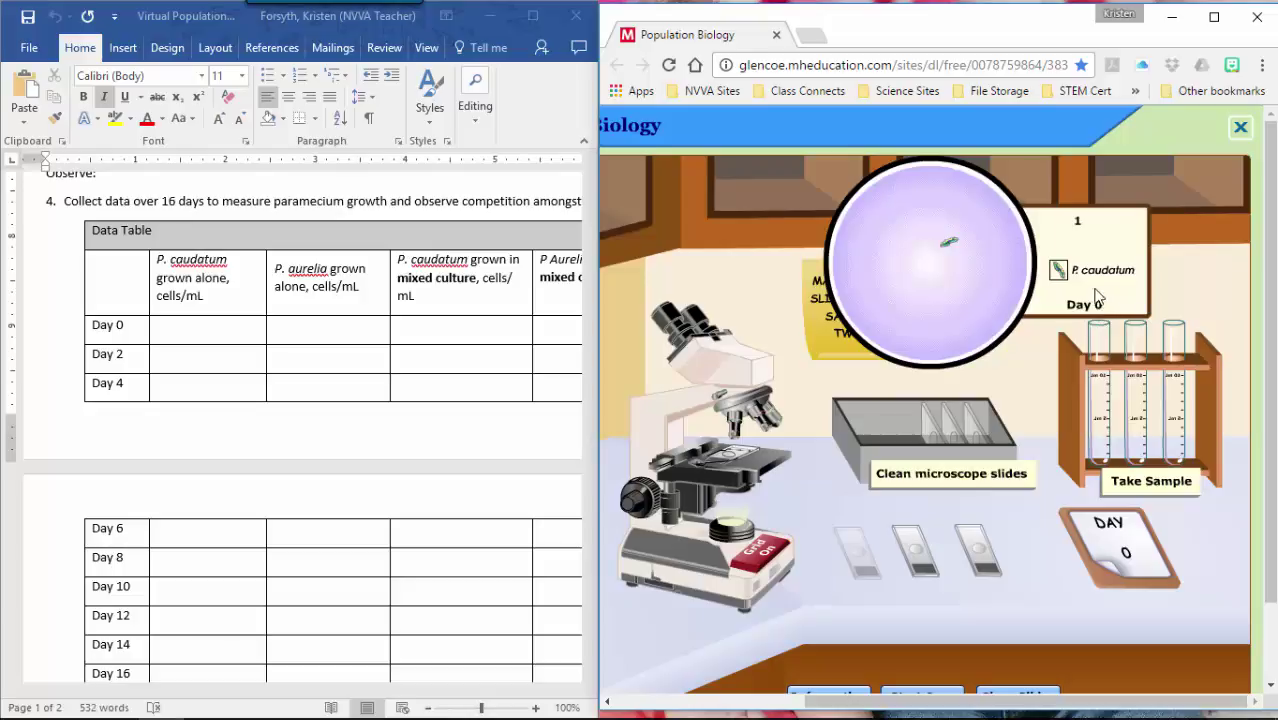
# - Count the Day 0 P. caudatum and P. aurelia slides and enter 1 in each cell
pyautogui.click(952, 254)
pyautogui.click(212, 330)
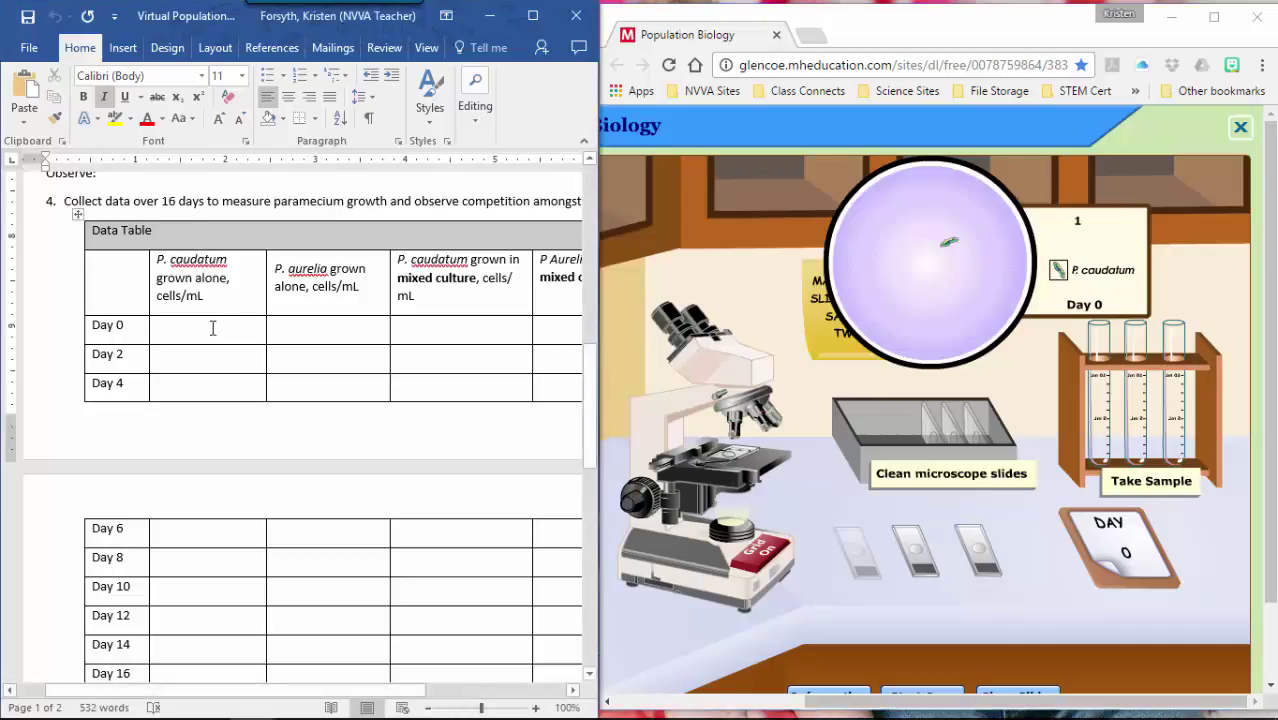
pyautogui.click(212, 328)
pyautogui.write('1')
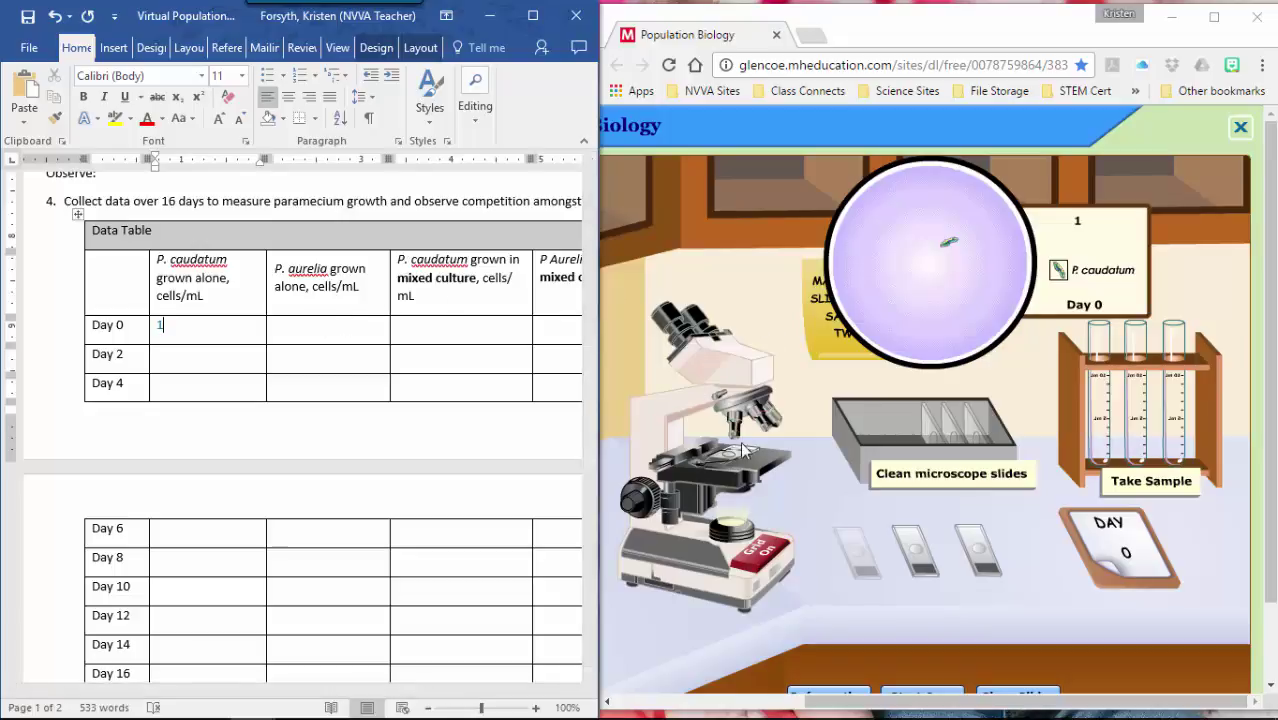
pyautogui.click(930, 575)
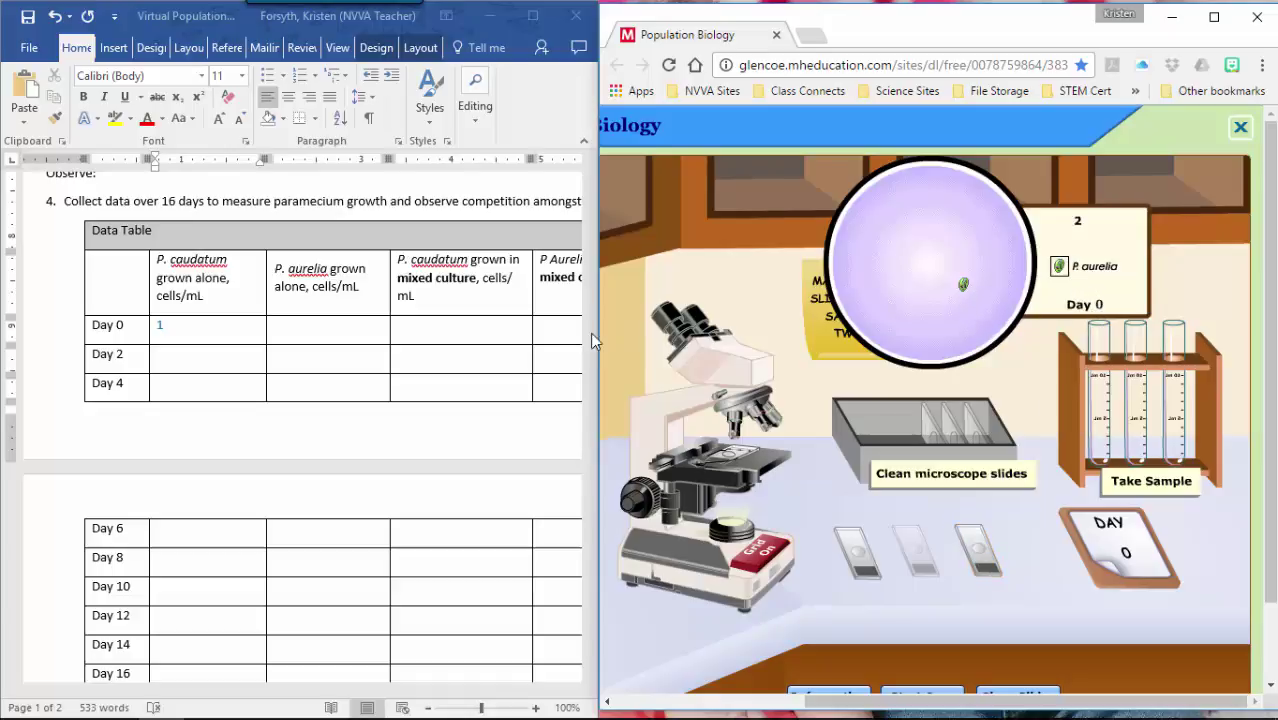
pyautogui.click(342, 325)
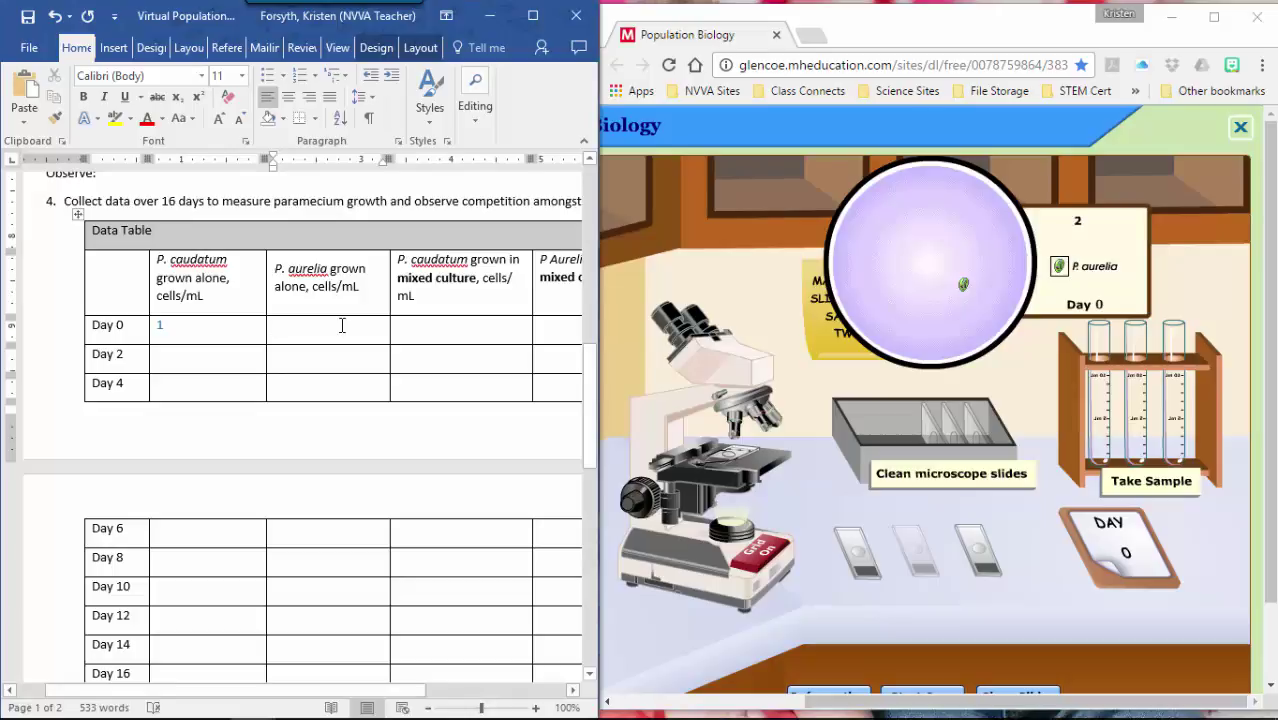
pyautogui.write('1')
# - View the mixed-culture slide and enter 1 in both mixed-culture Day 0 cells
pyautogui.click(449, 332)
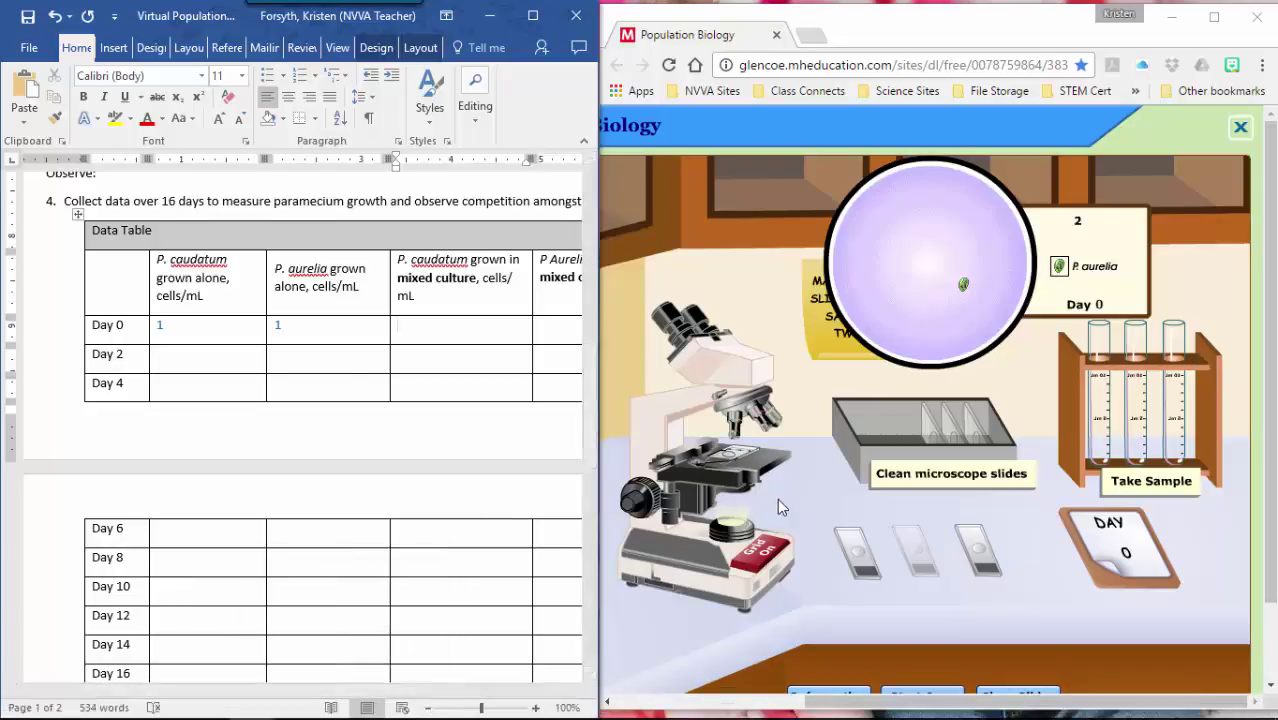
pyautogui.moveTo(978, 548); pyautogui.dragTo(742, 457)
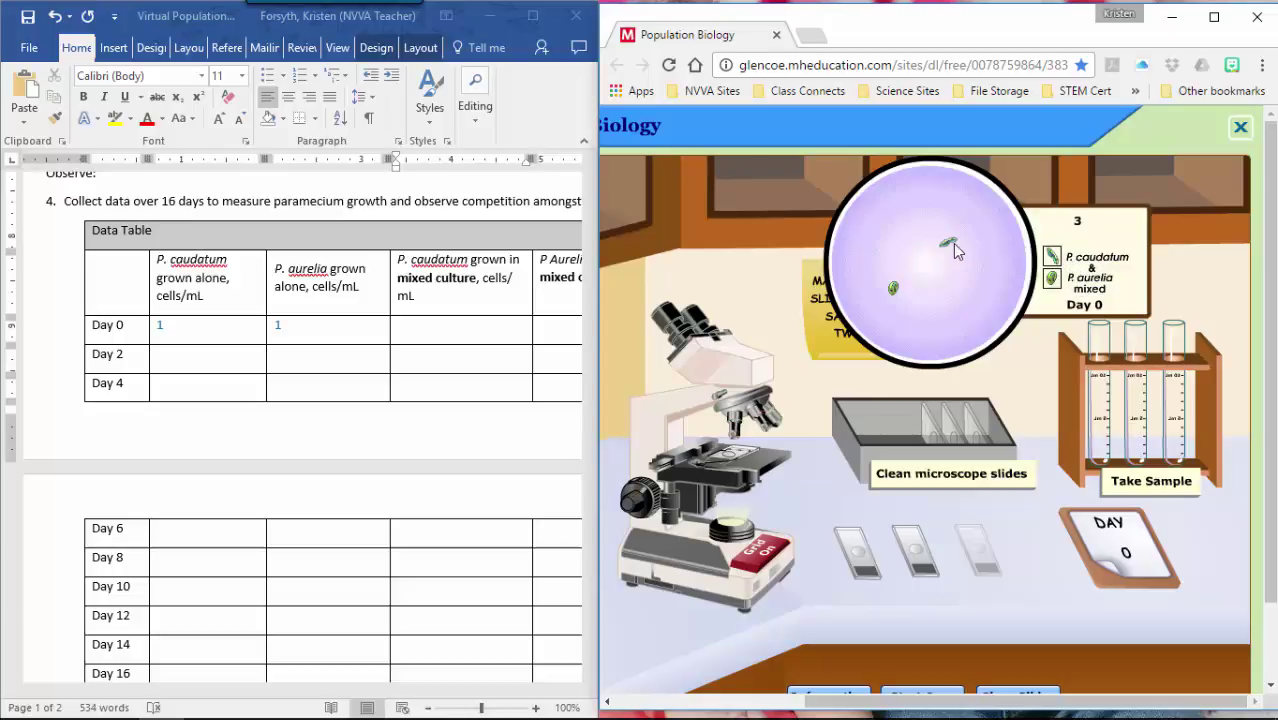
pyautogui.click(480, 341)
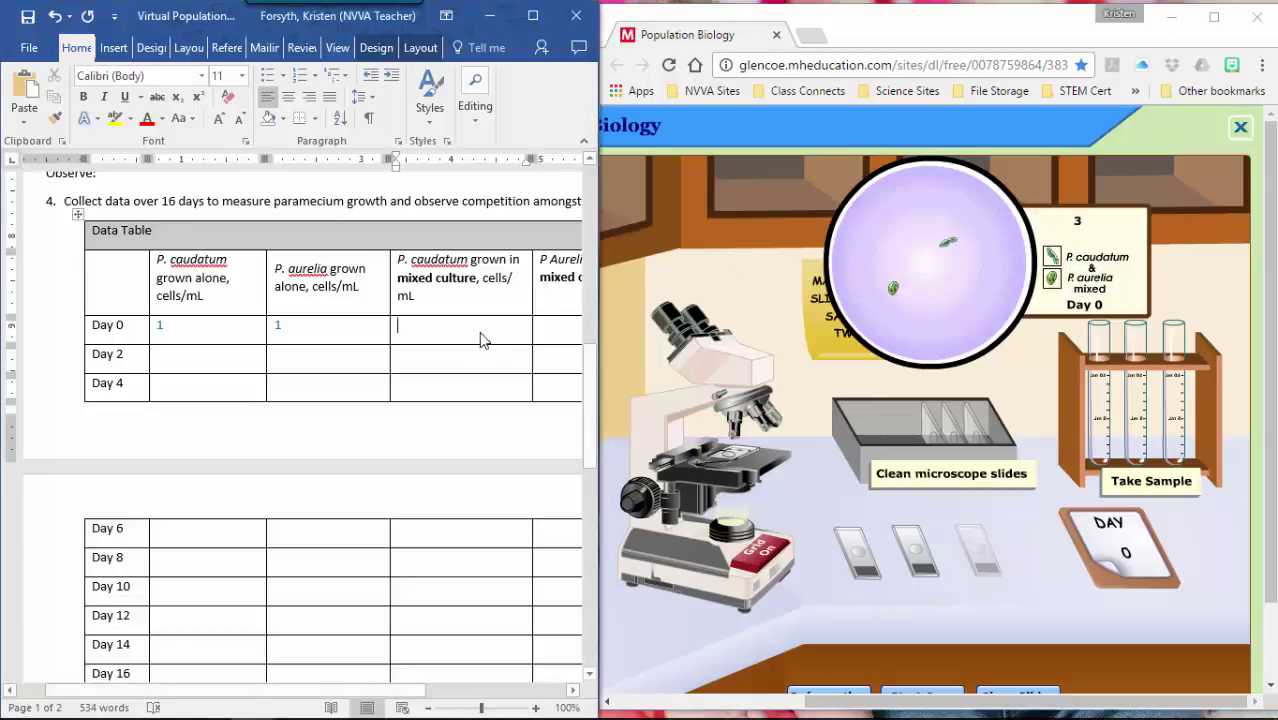
pyautogui.write('1')
pyautogui.click(555, 327)
pyautogui.write('1')
pyautogui.click(563, 368)
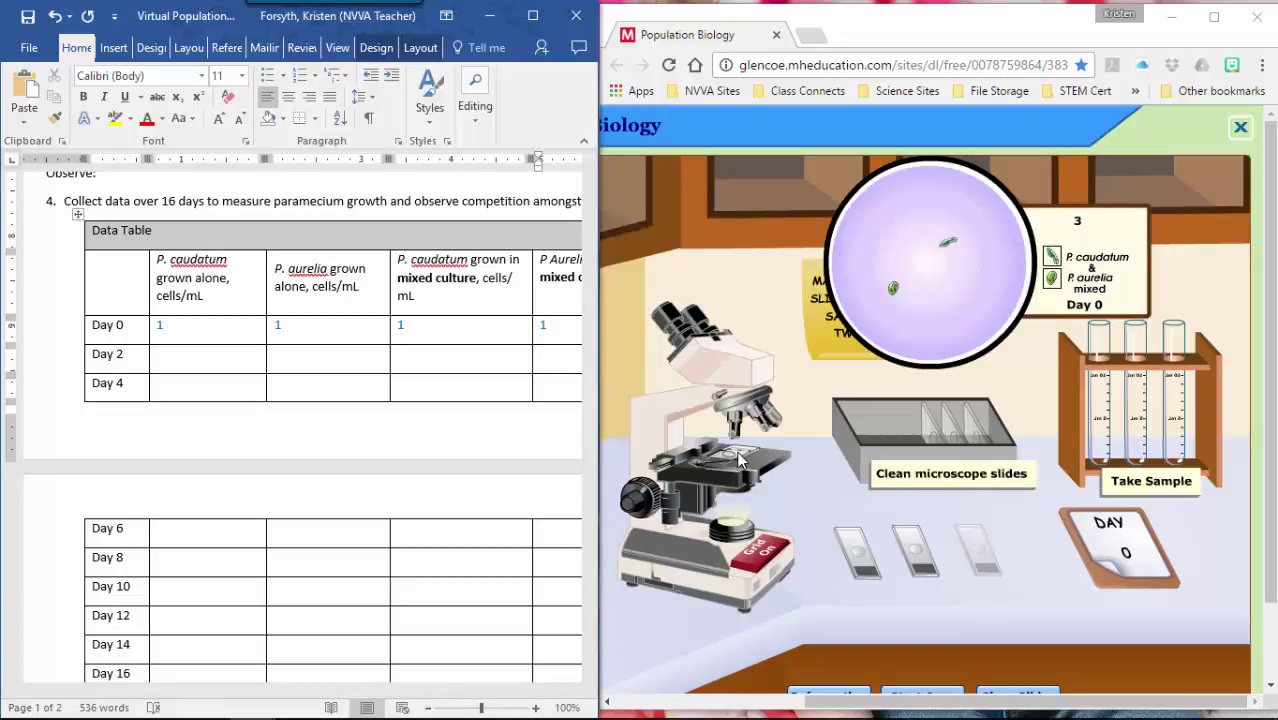
pyautogui.click(958, 486)
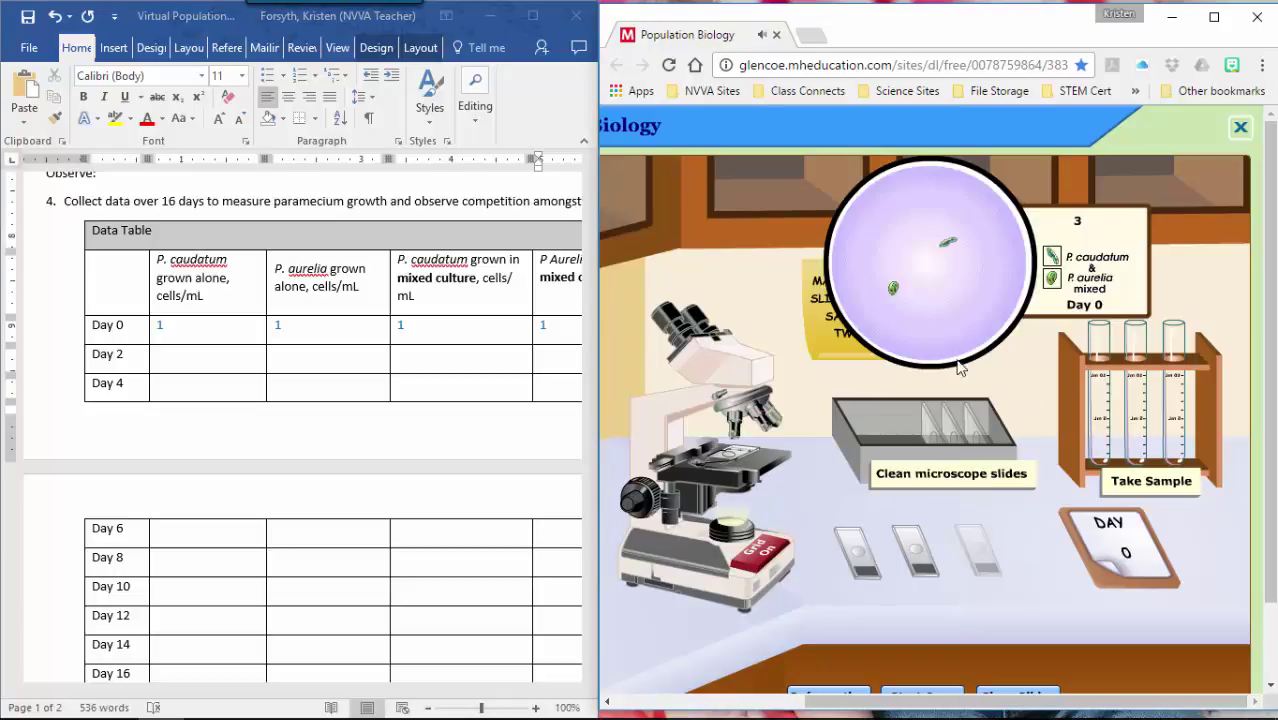
pyautogui.click(765, 552)
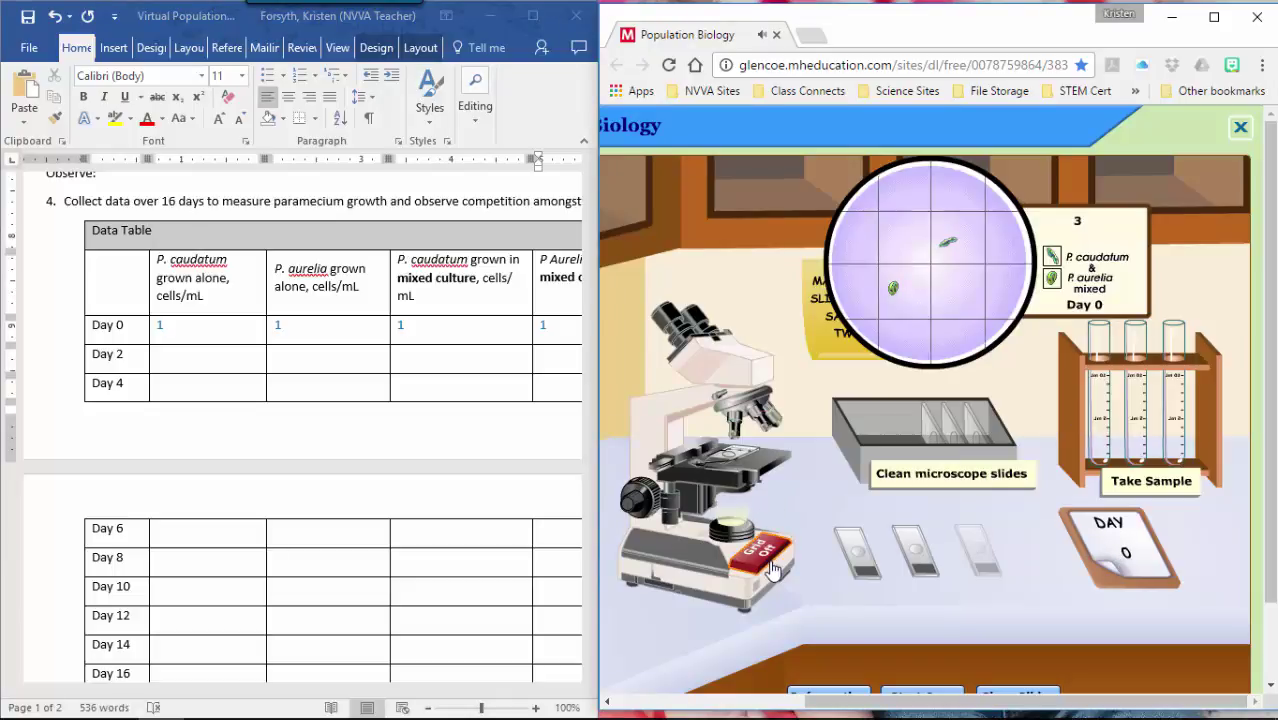
# - Turn the counting grid off, return to the simulation, and clear all slides
pyautogui.click(765, 552)
pyautogui.press('super+Tab')
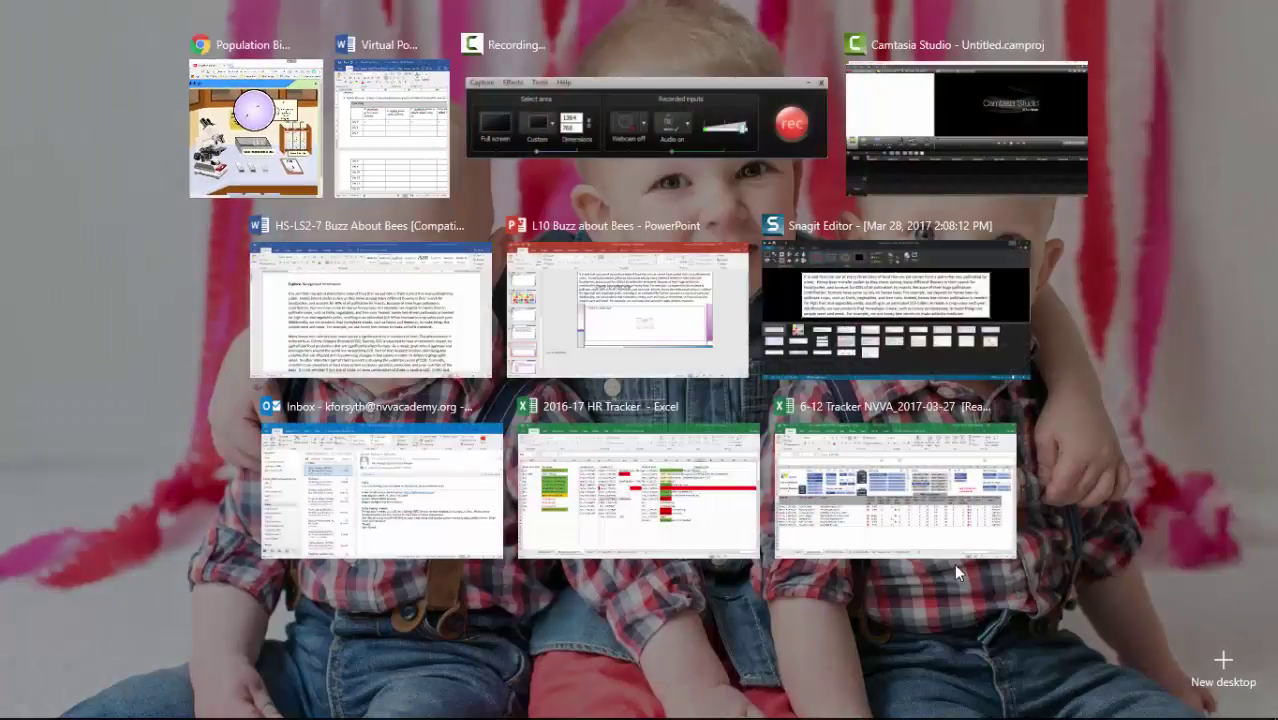
pyautogui.click(350, 138)
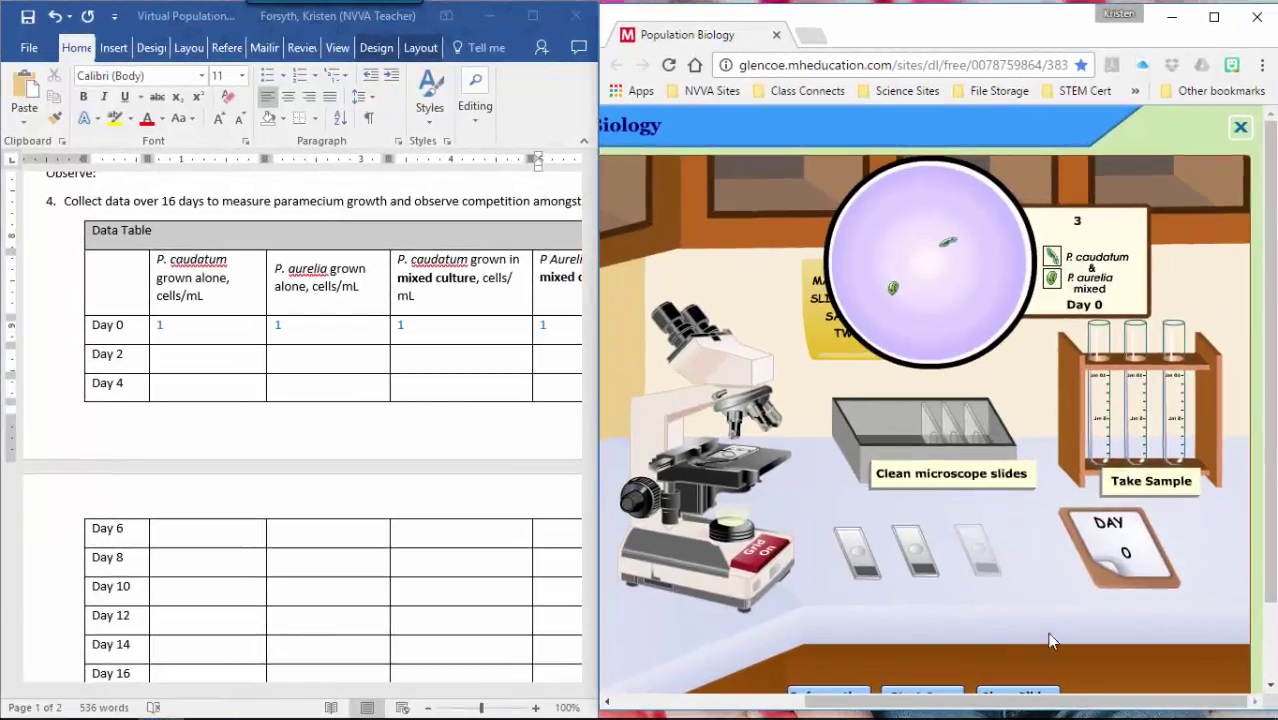
pyautogui.scroll(-2, 1060, 597)
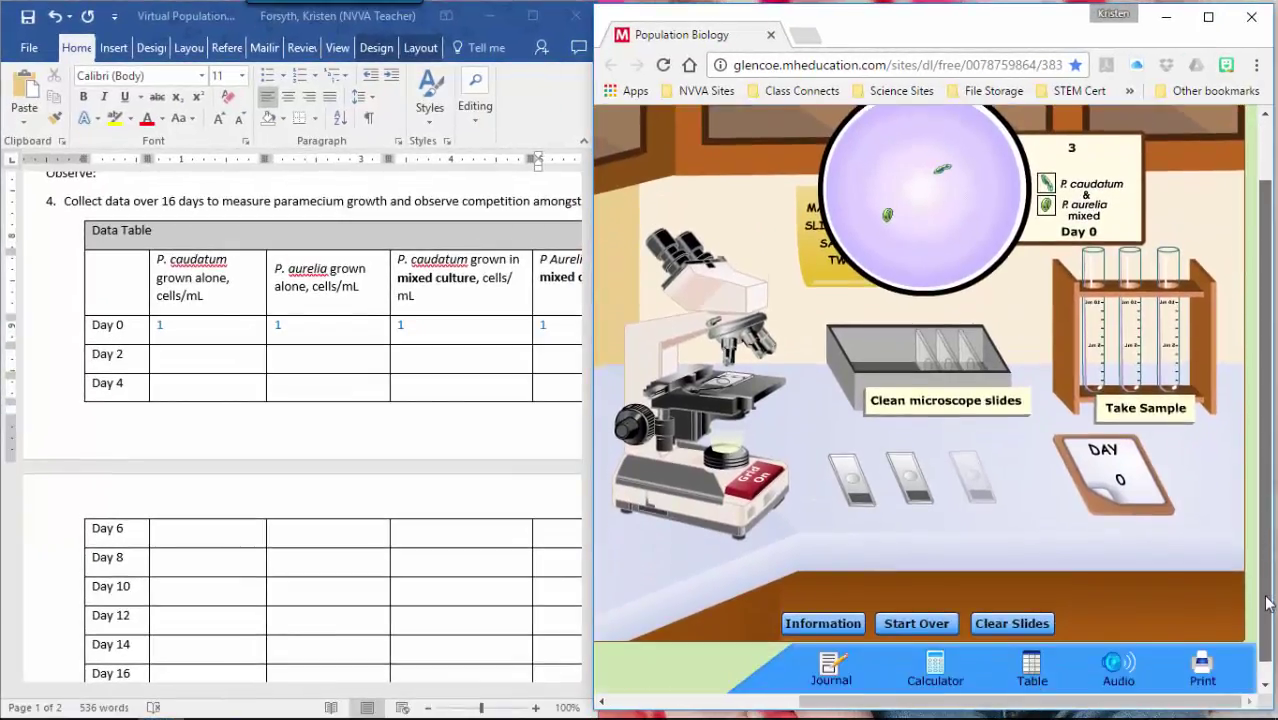
pyautogui.click(1020, 625)
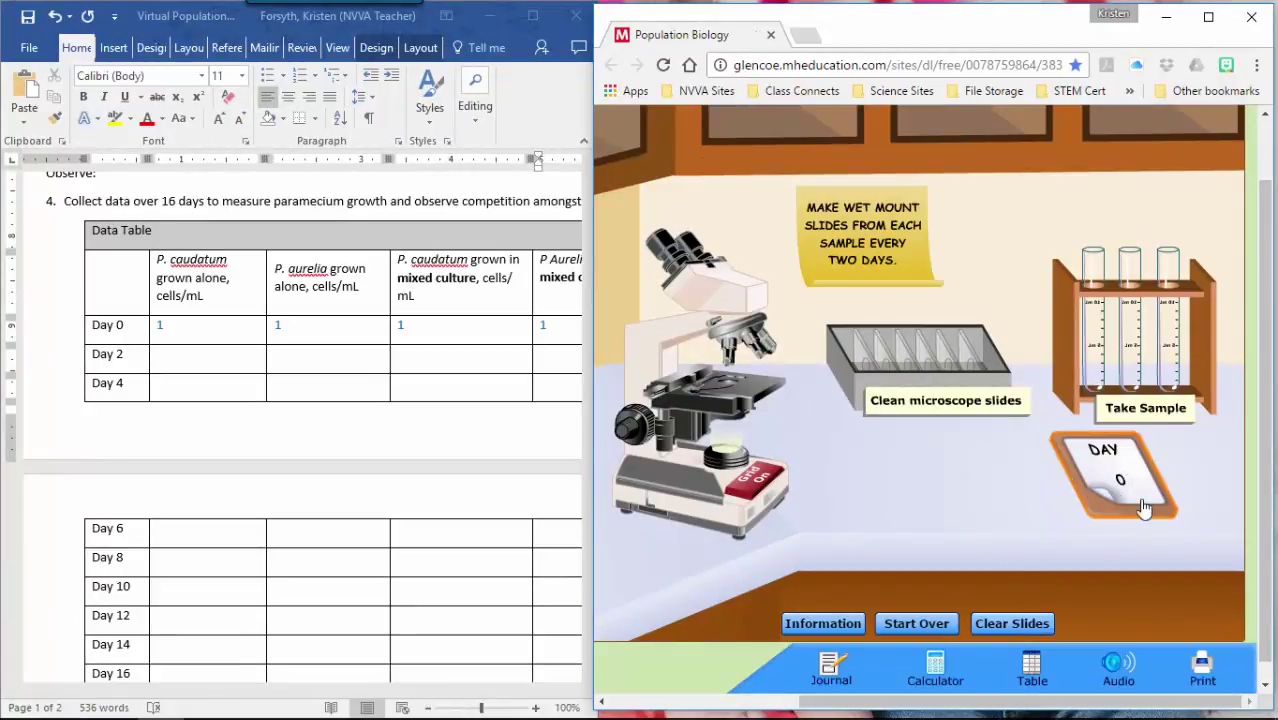
# - Advance the calendar to Day 2 and prepare three fresh sample slides from the cultures
pyautogui.click(1111, 493)
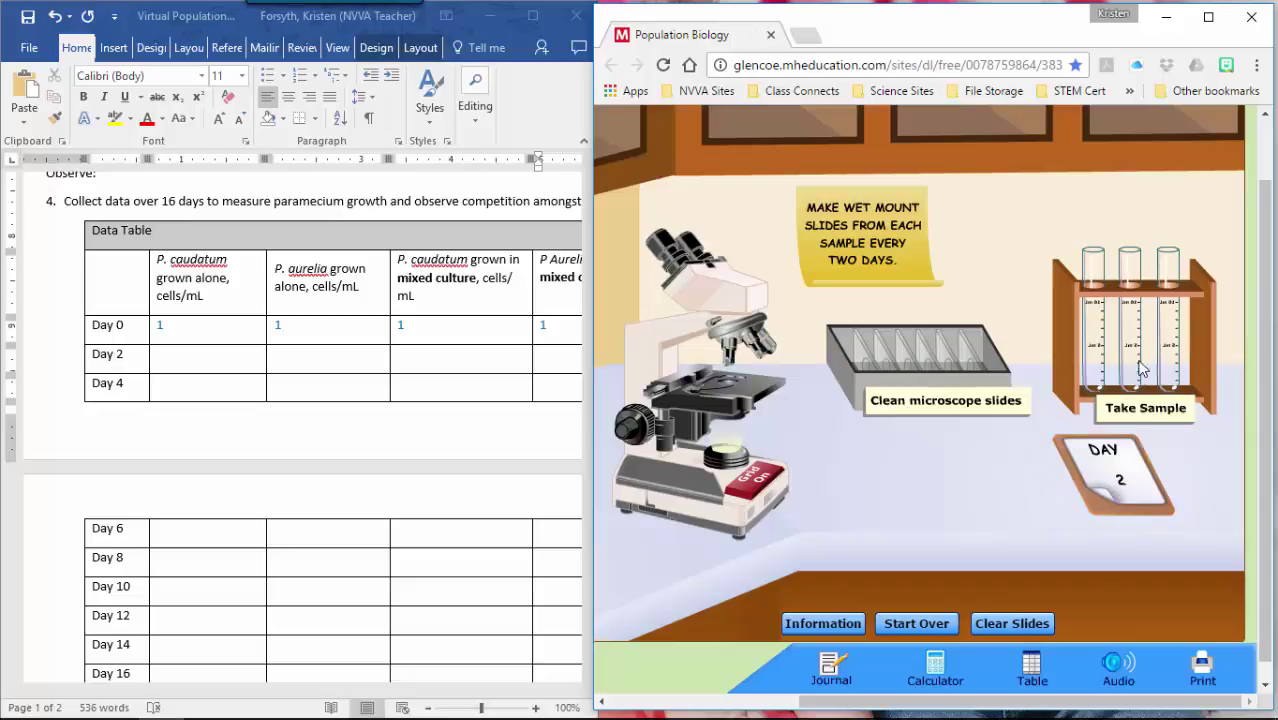
pyautogui.click(921, 382)
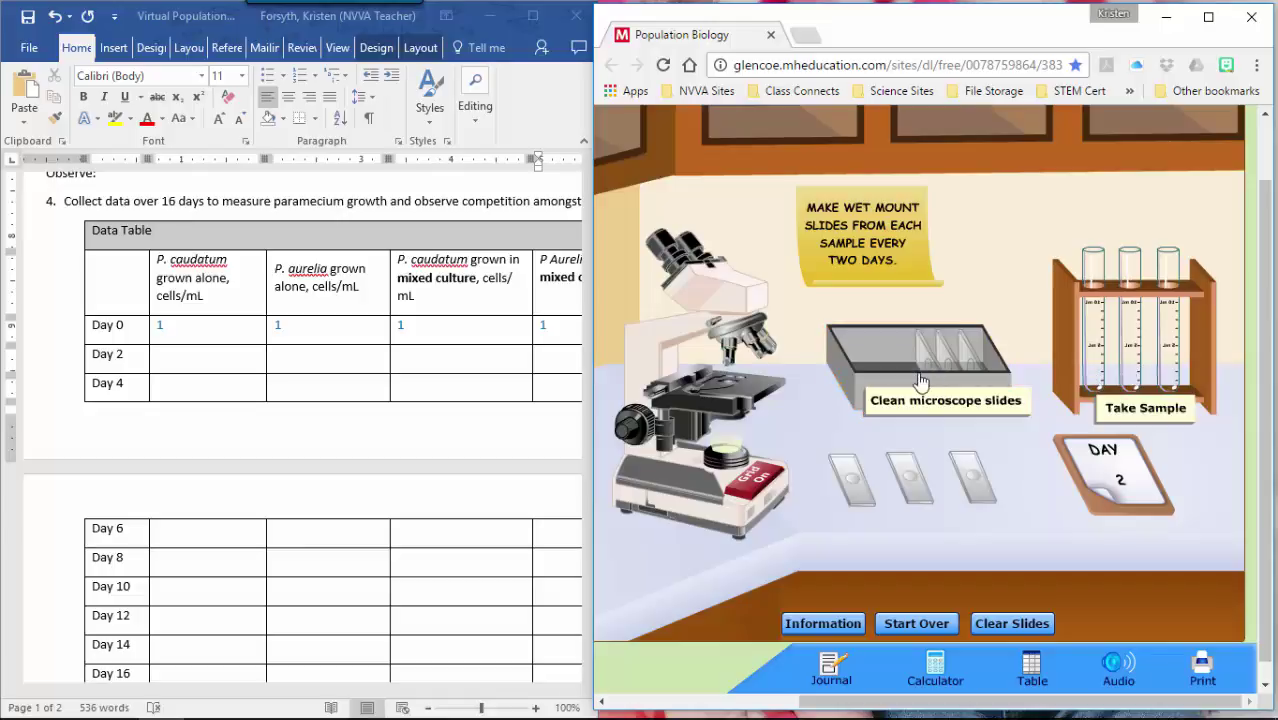
pyautogui.click(1093, 382)
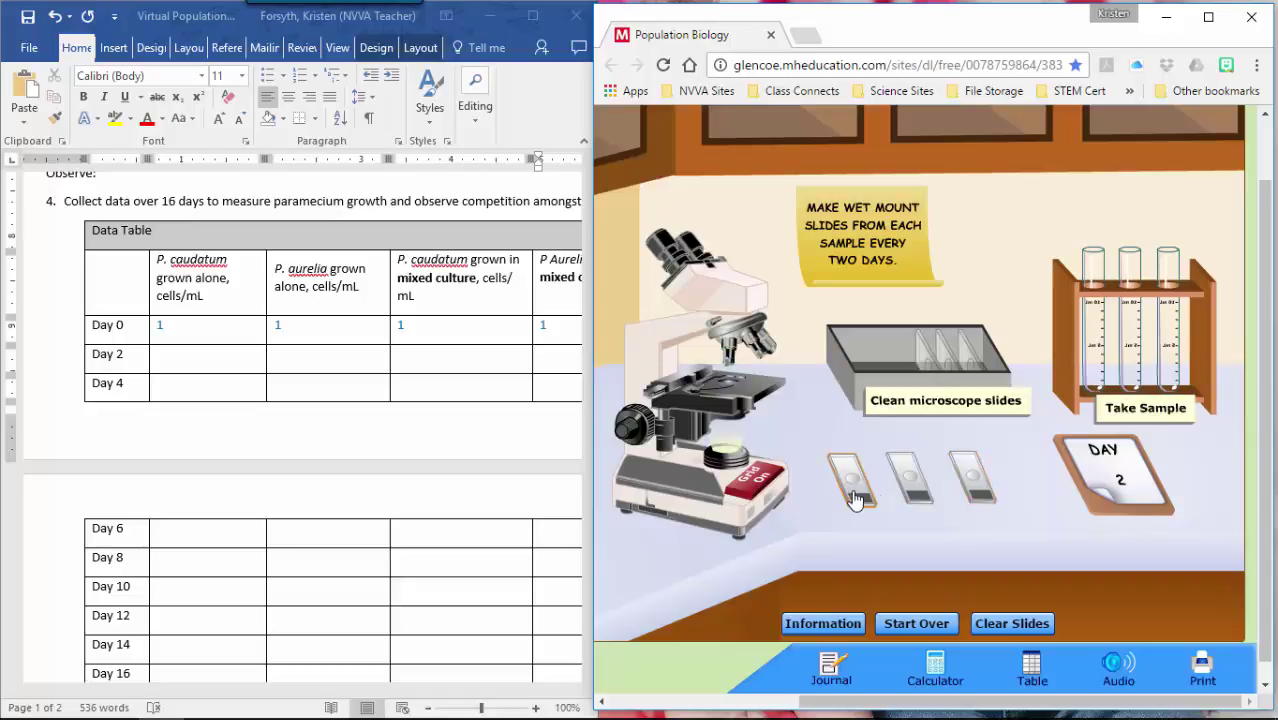
# - Examine the first Day 2 slide with the grid on and enter 4 for P. caudatum
pyautogui.moveTo(855, 500); pyautogui.dragTo(735, 388)
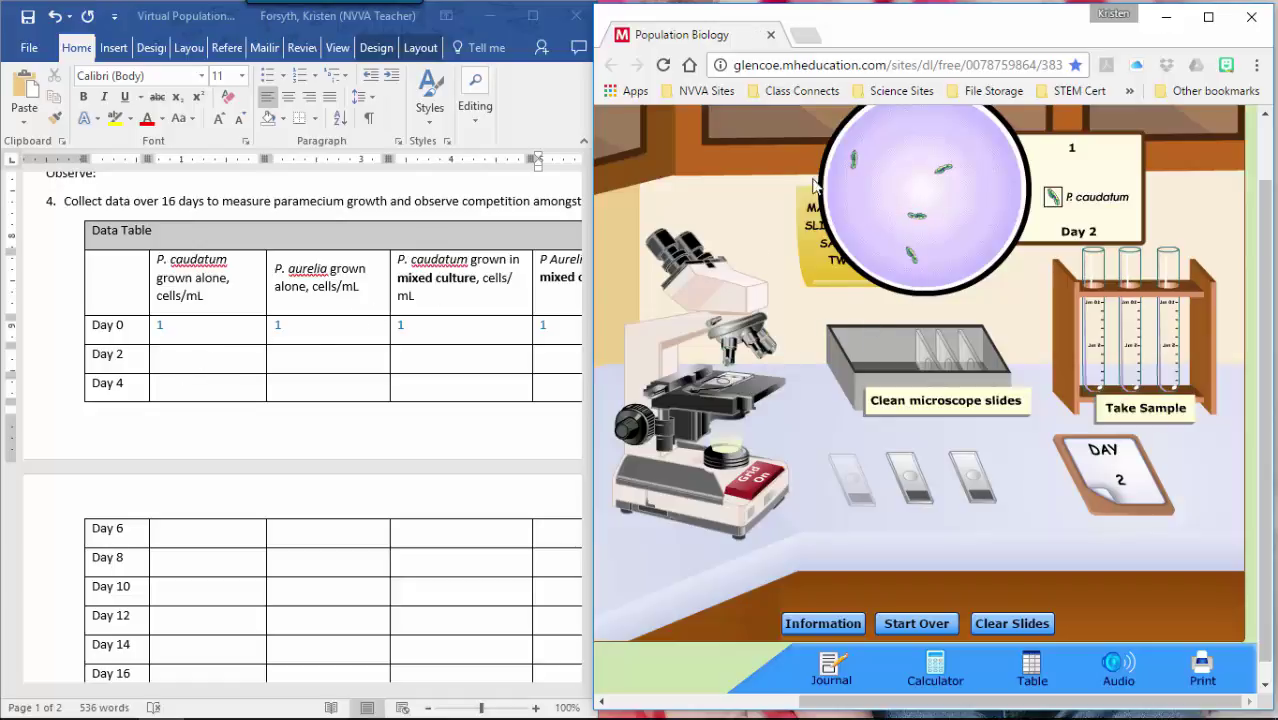
pyautogui.click(210, 362)
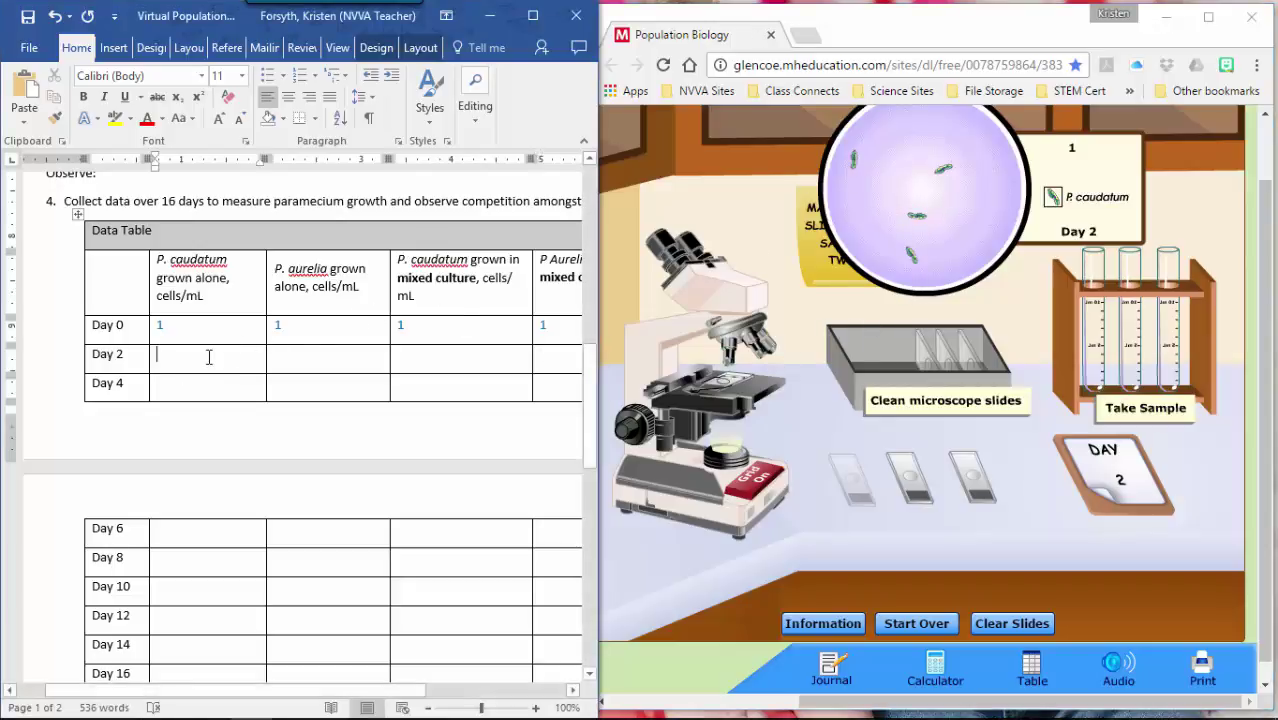
pyautogui.write('4')
pyautogui.click(316, 361)
pyautogui.click(756, 485)
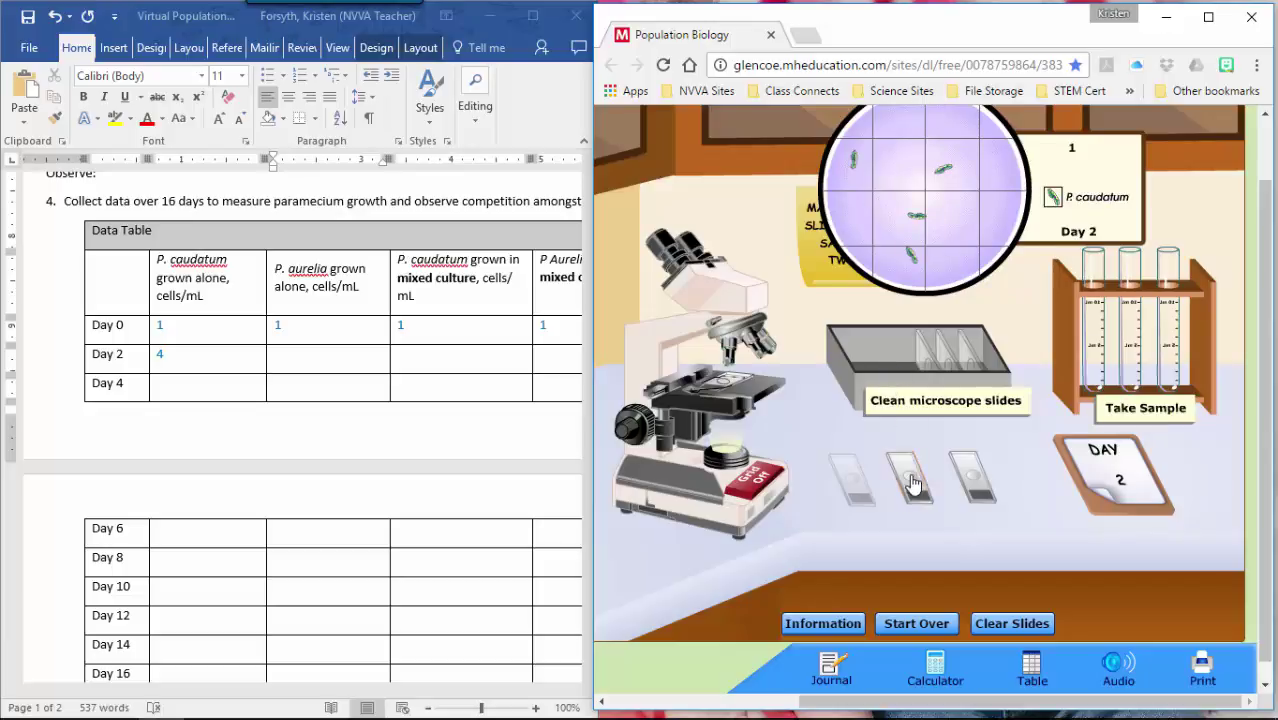
# - Examine the P. aurelia and mixed-culture slides and record 6, 5 and 3 in the Day 2 row
pyautogui.moveTo(910, 478); pyautogui.dragTo(755, 400)
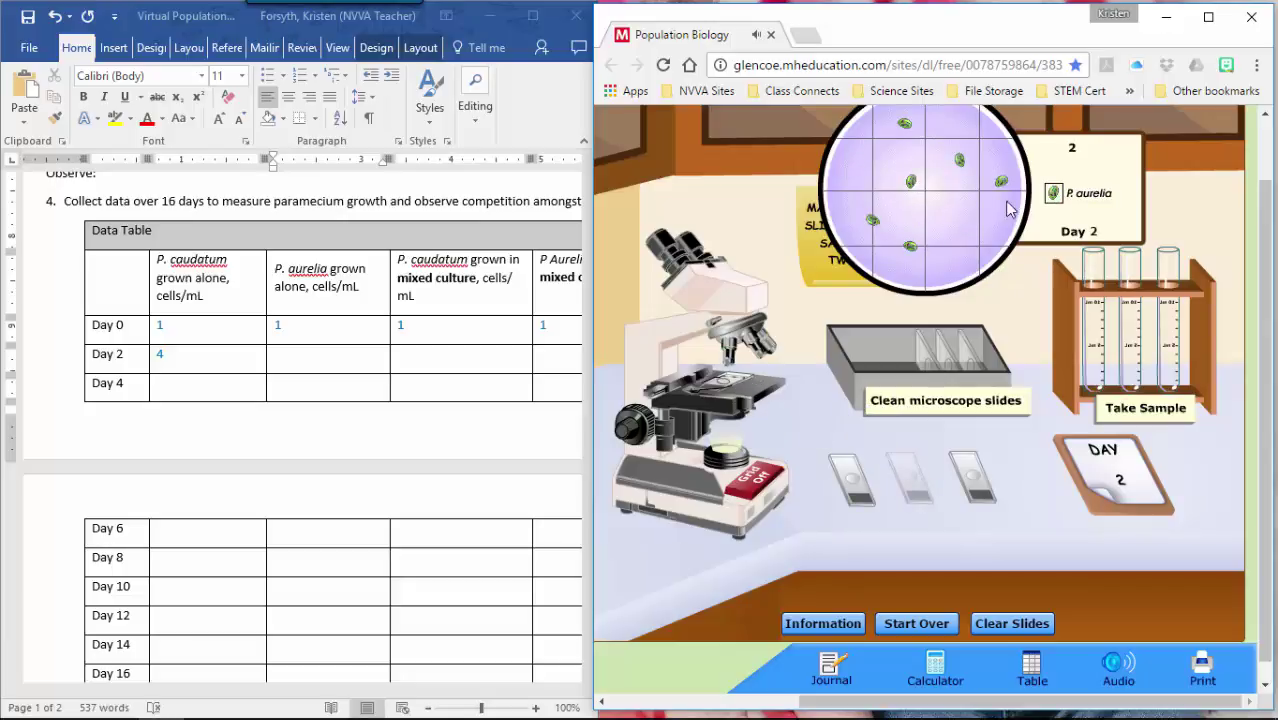
pyautogui.click(343, 363)
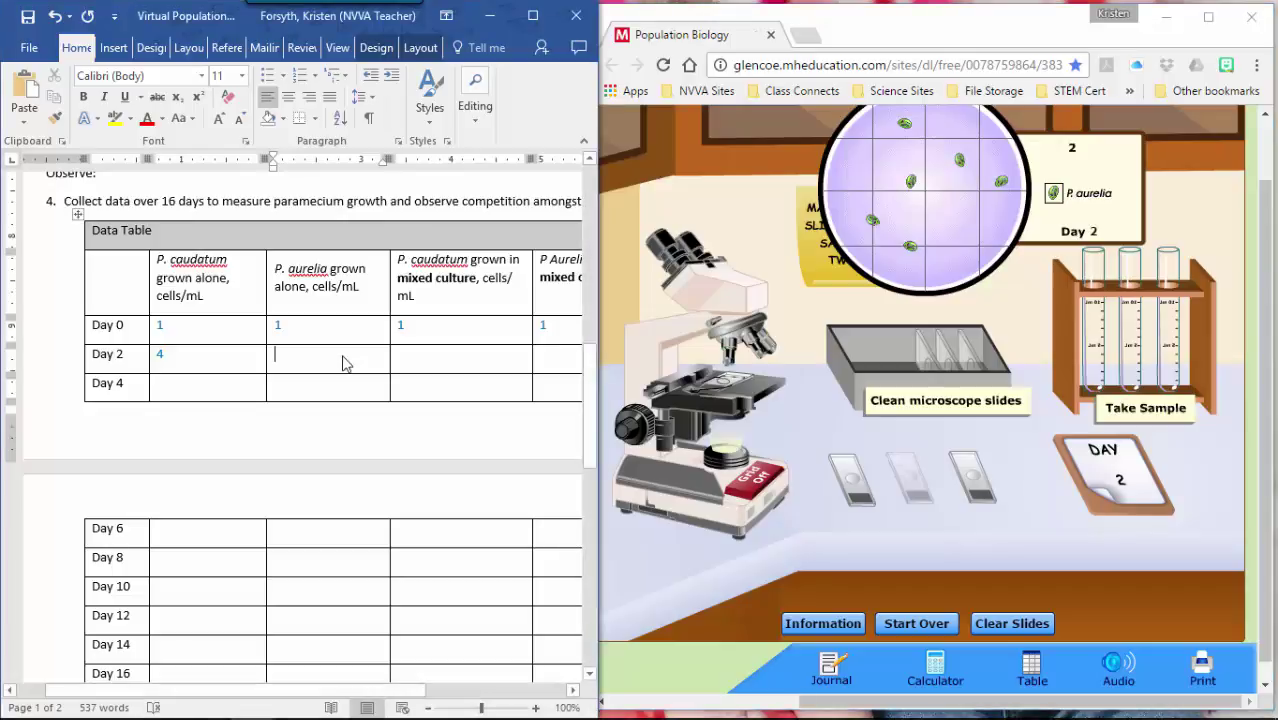
pyautogui.click(426, 352)
pyautogui.moveTo(975, 478); pyautogui.dragTo(745, 402)
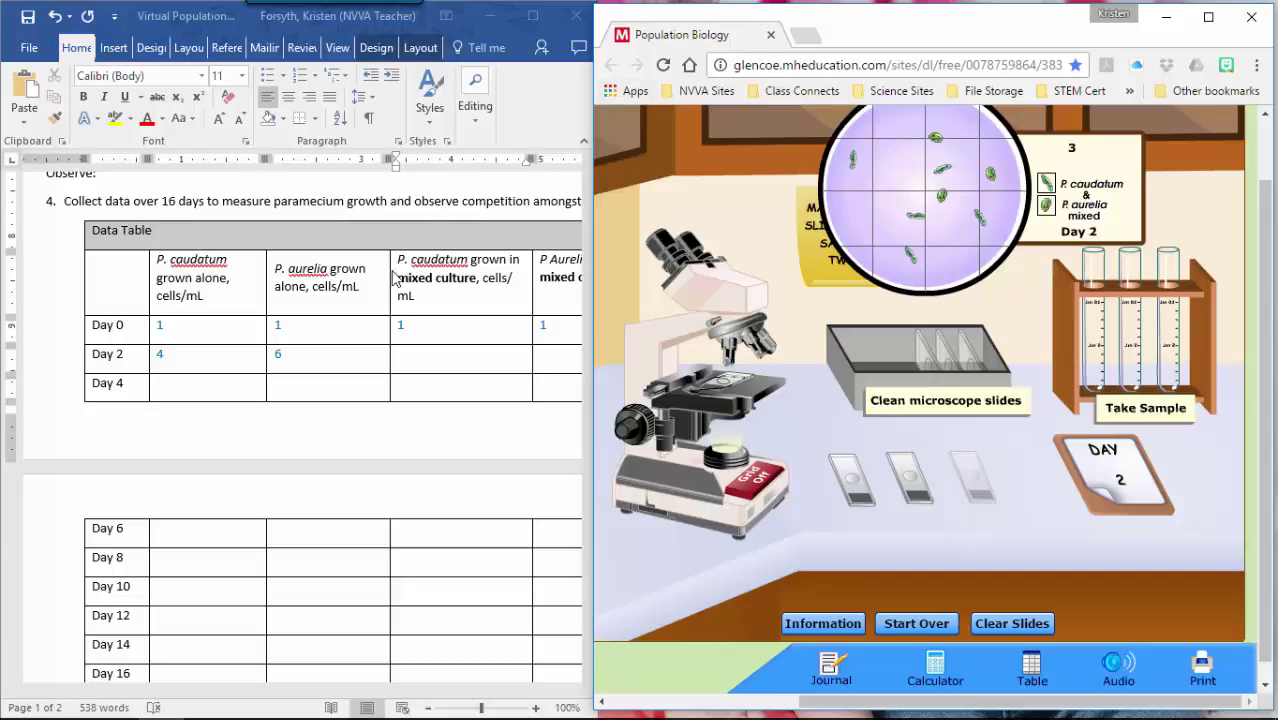
pyautogui.click(437, 362)
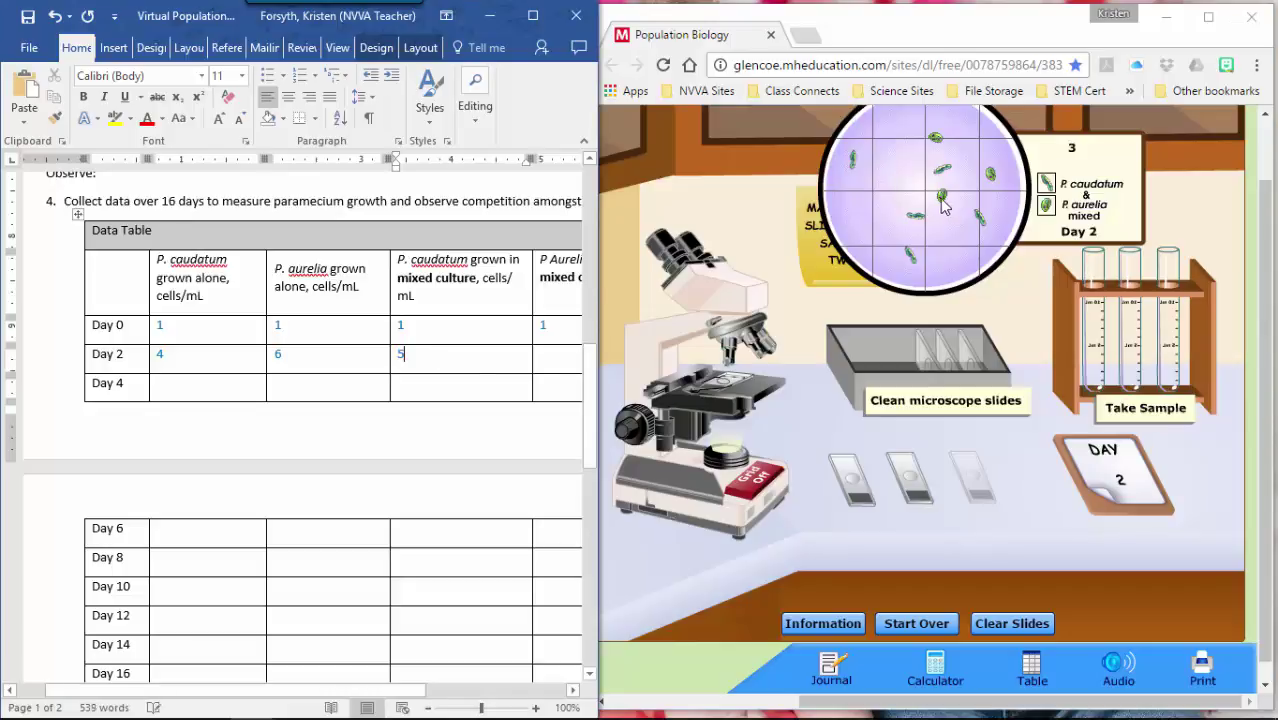
pyautogui.click(567, 357)
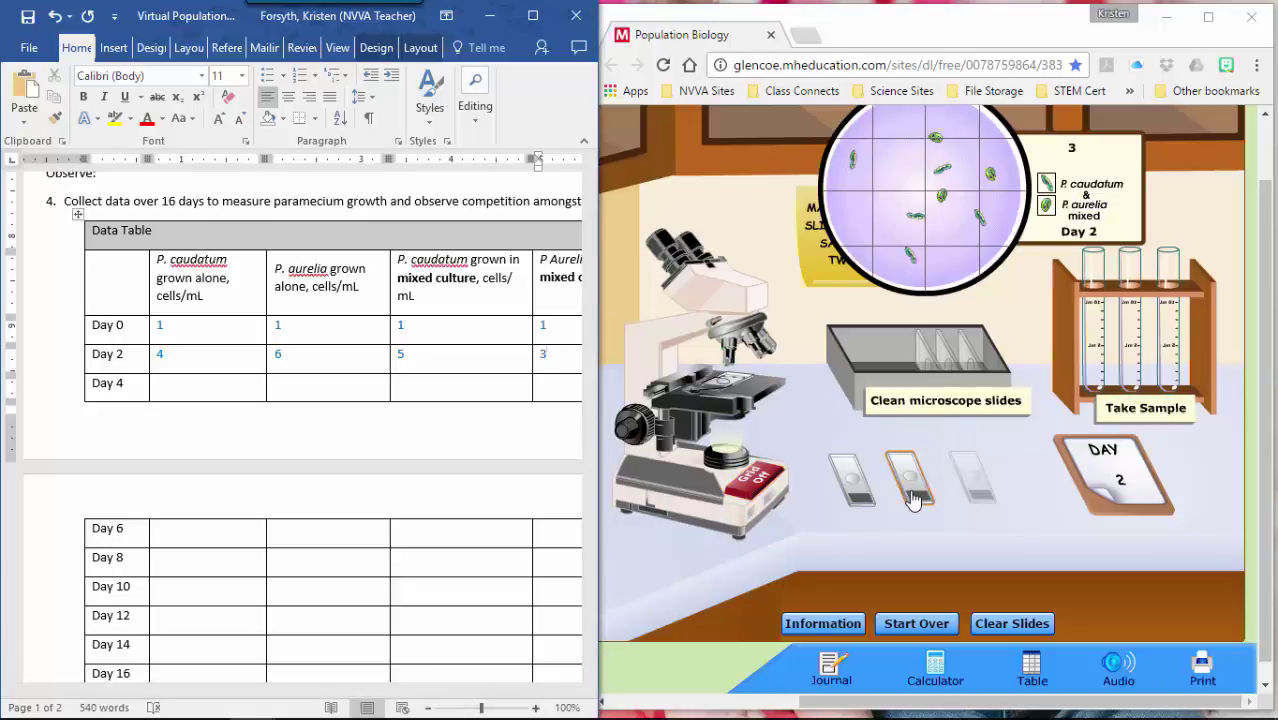
# - Clear the Day 2 slides, lay out three clean slides, and put the first under the microscope
pyautogui.click(1020, 628)
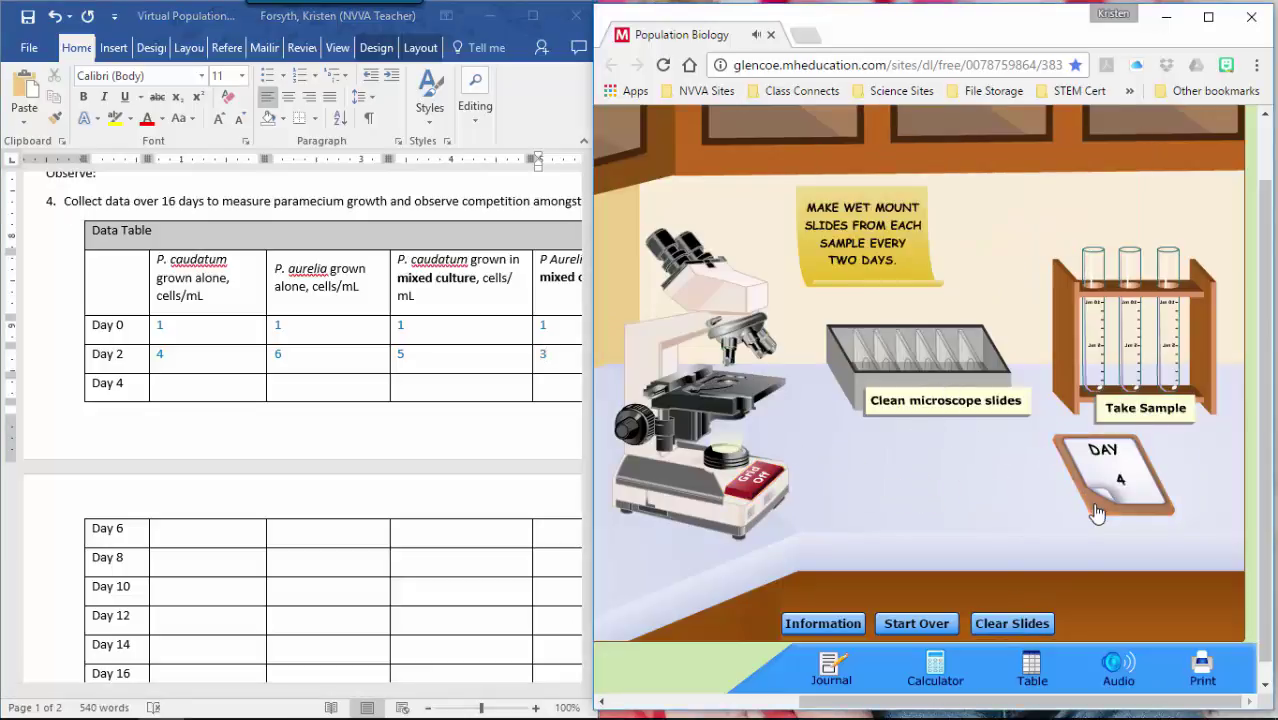
pyautogui.click(880, 398)
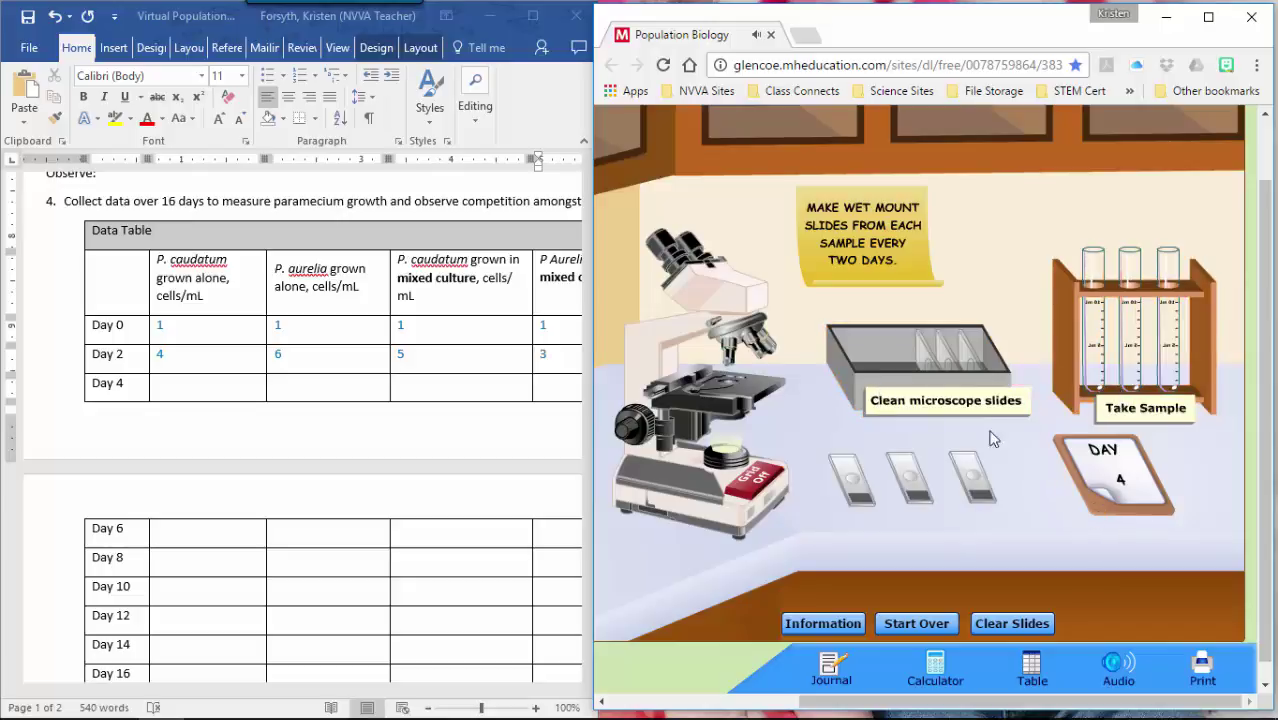
pyautogui.moveTo(851, 482); pyautogui.dragTo(732, 385)
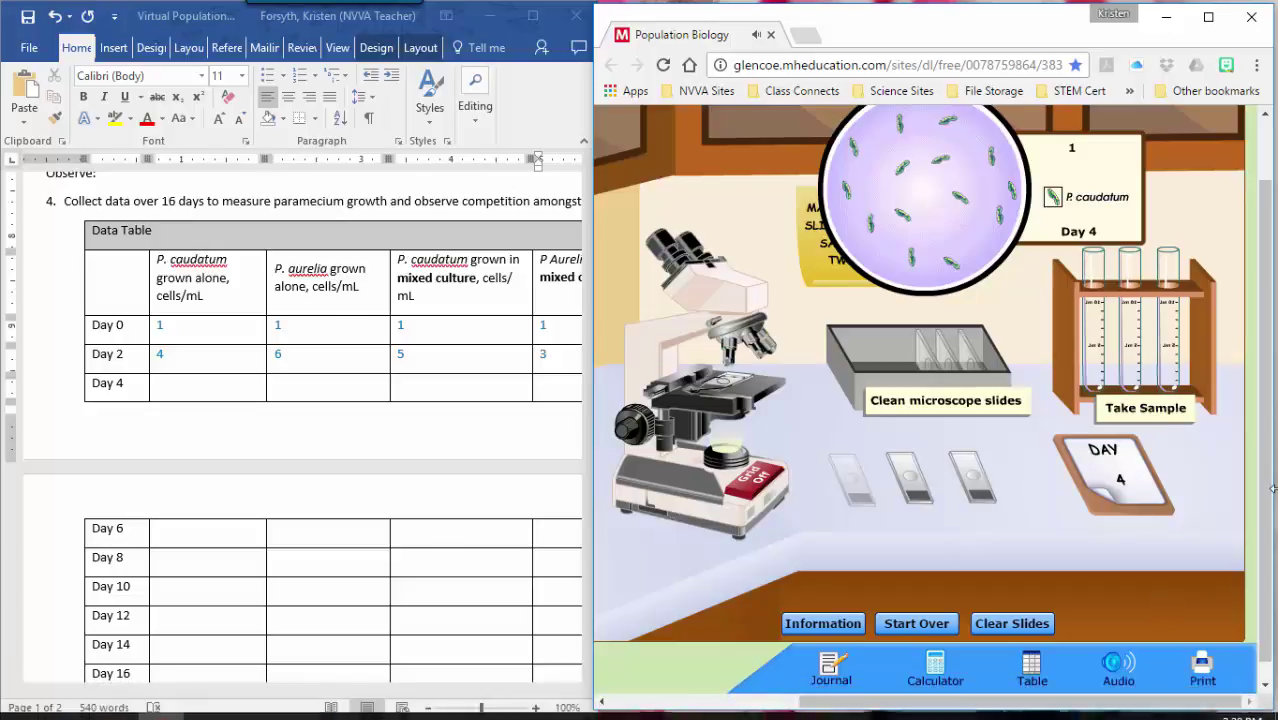
# - Record the daily counts through Day 14 and advance the calendar to Day 16
pyautogui.moveTo(320, 702)
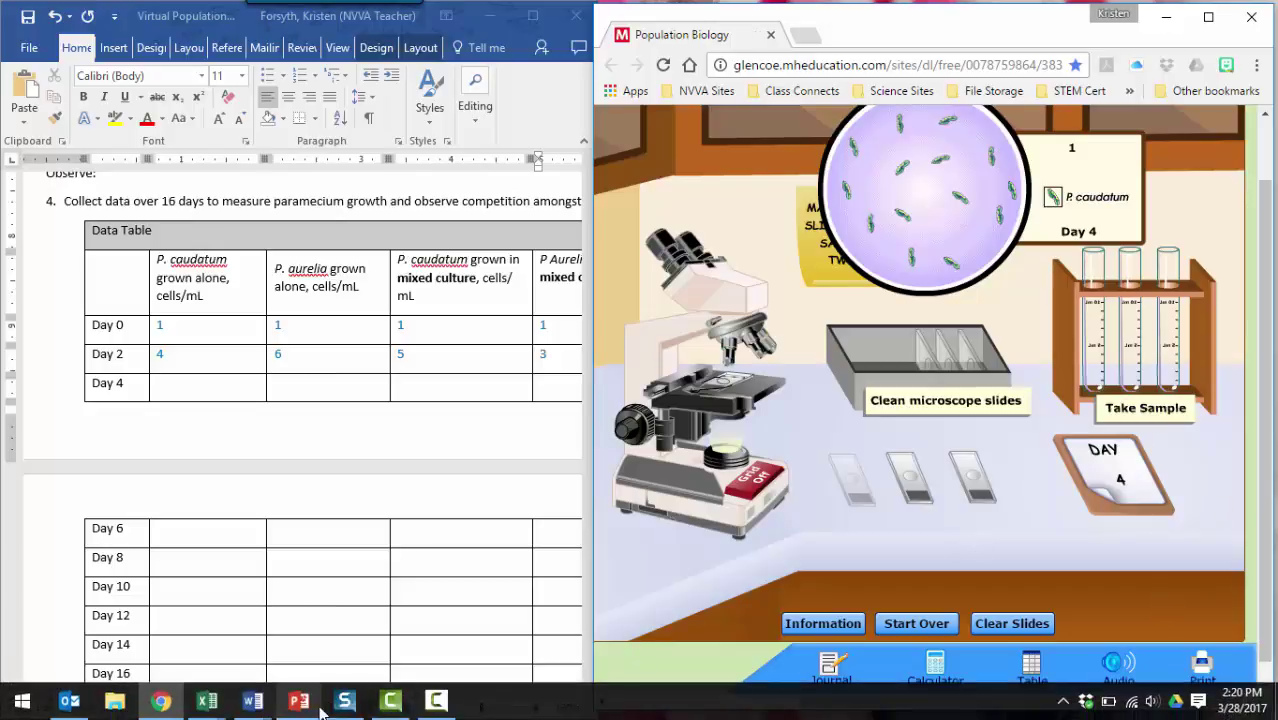
pyautogui.click(430, 705)
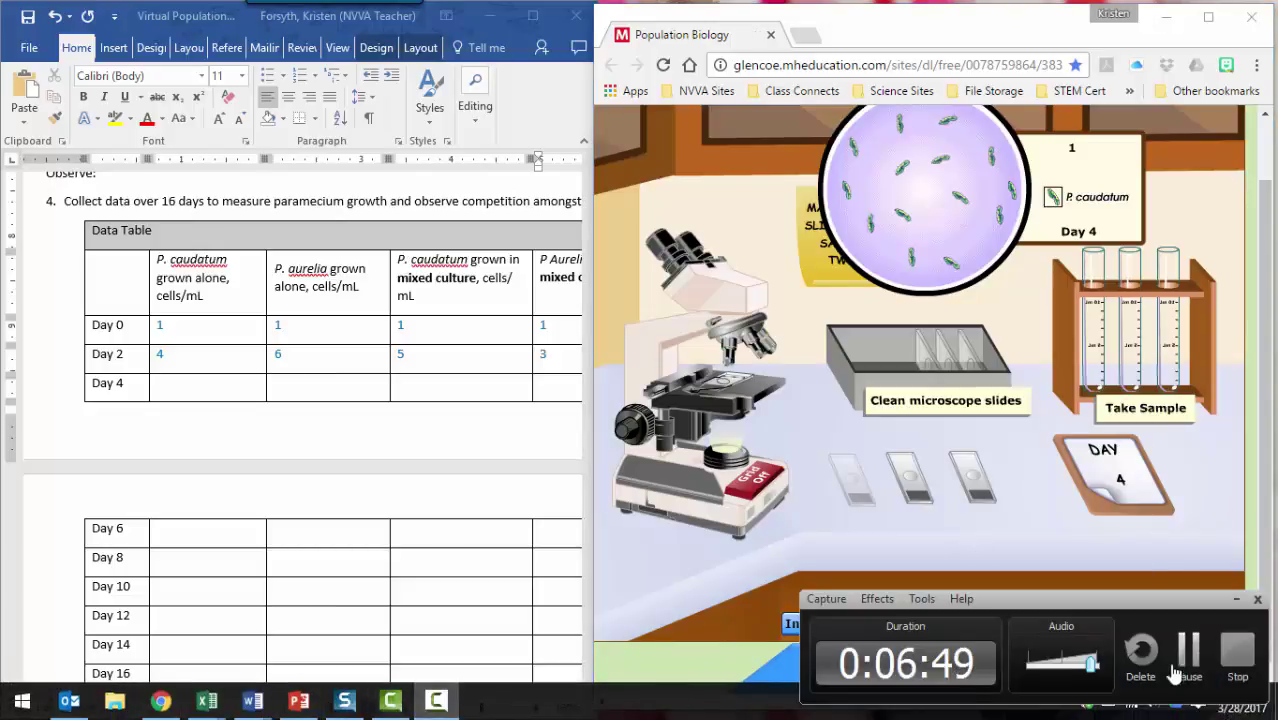
pyautogui.click(1180, 662)
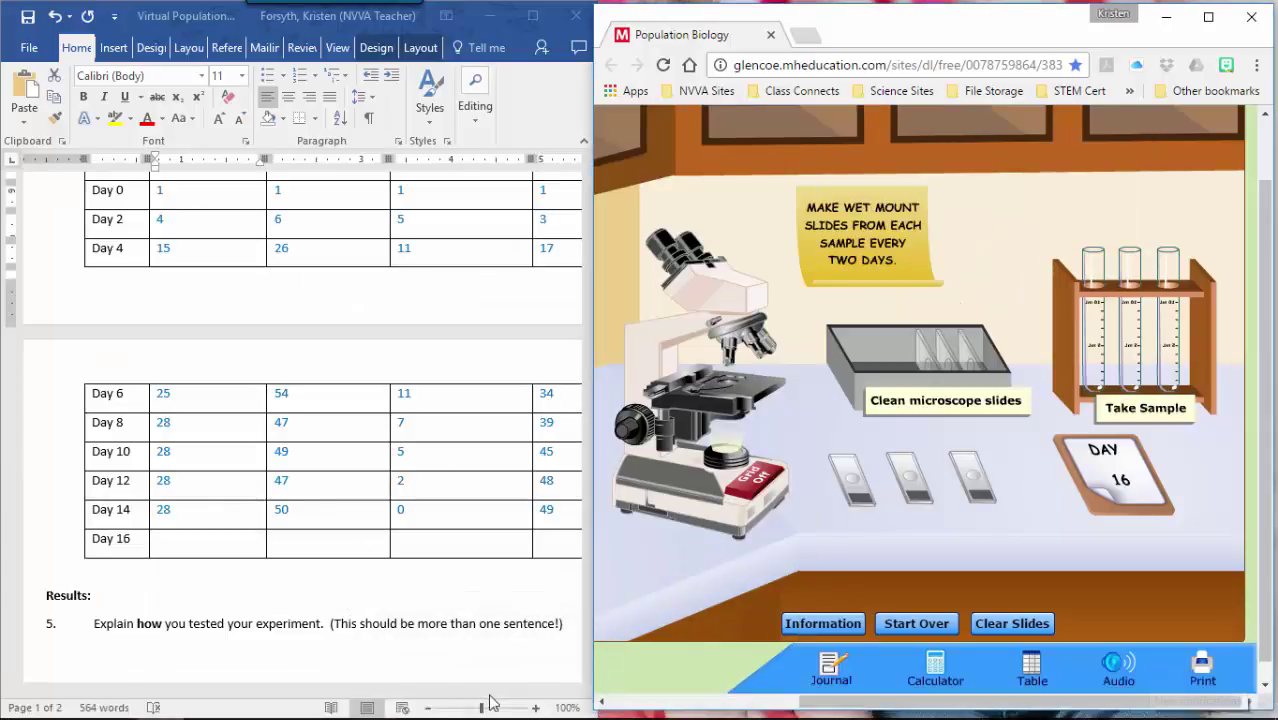
pyautogui.click(438, 708)
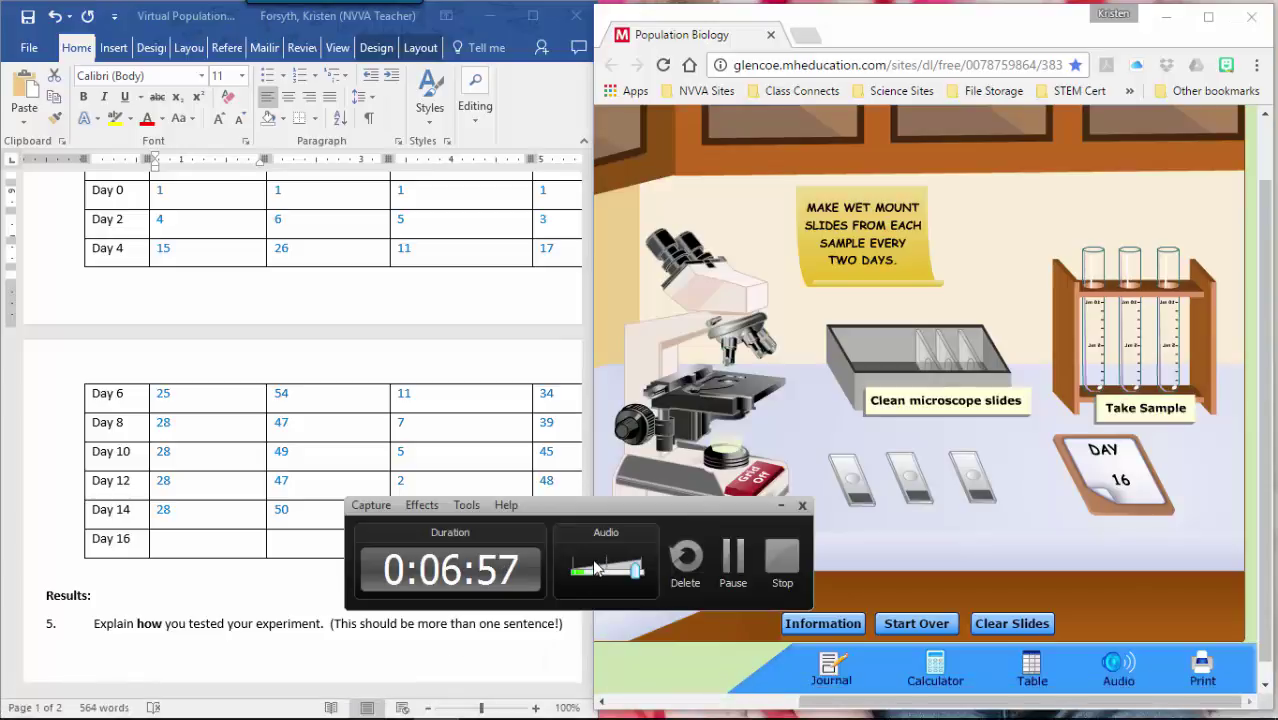
pyautogui.click(781, 509)
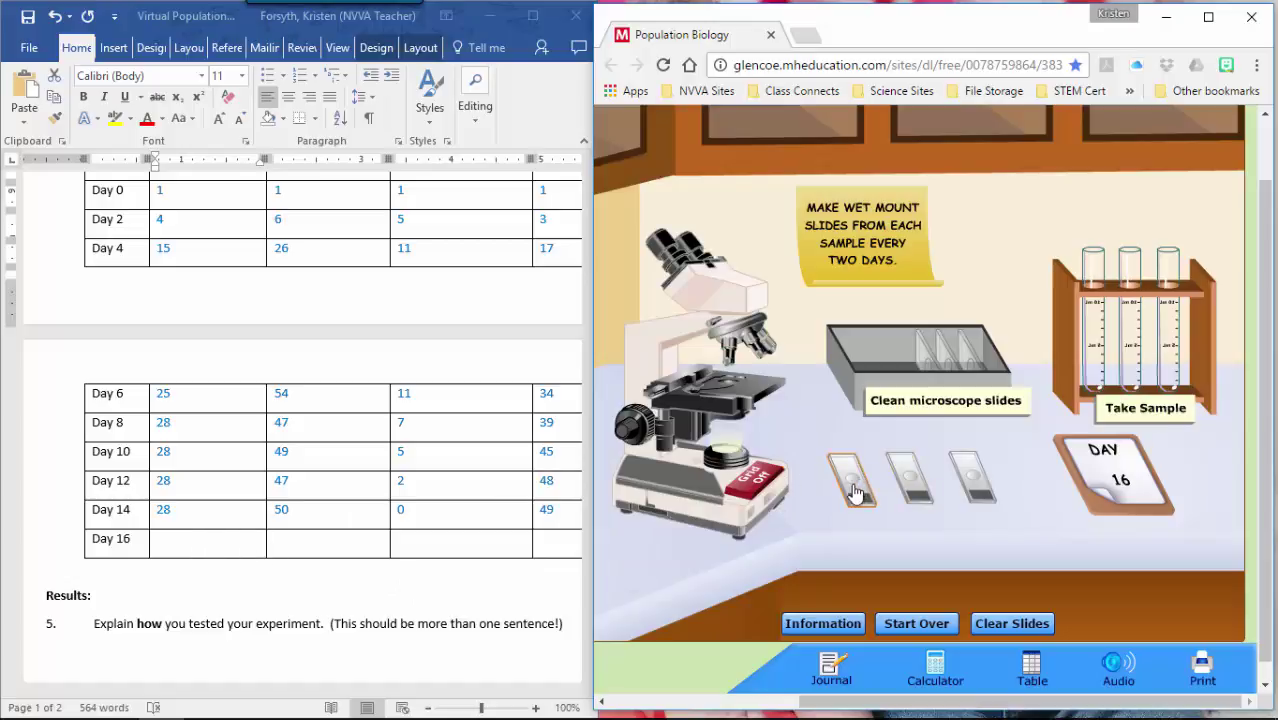
# - Count the Day 16 P. caudatum and P. aurelia slides with the grid and enter 28 and 49
pyautogui.moveTo(850, 480); pyautogui.dragTo(724, 397)
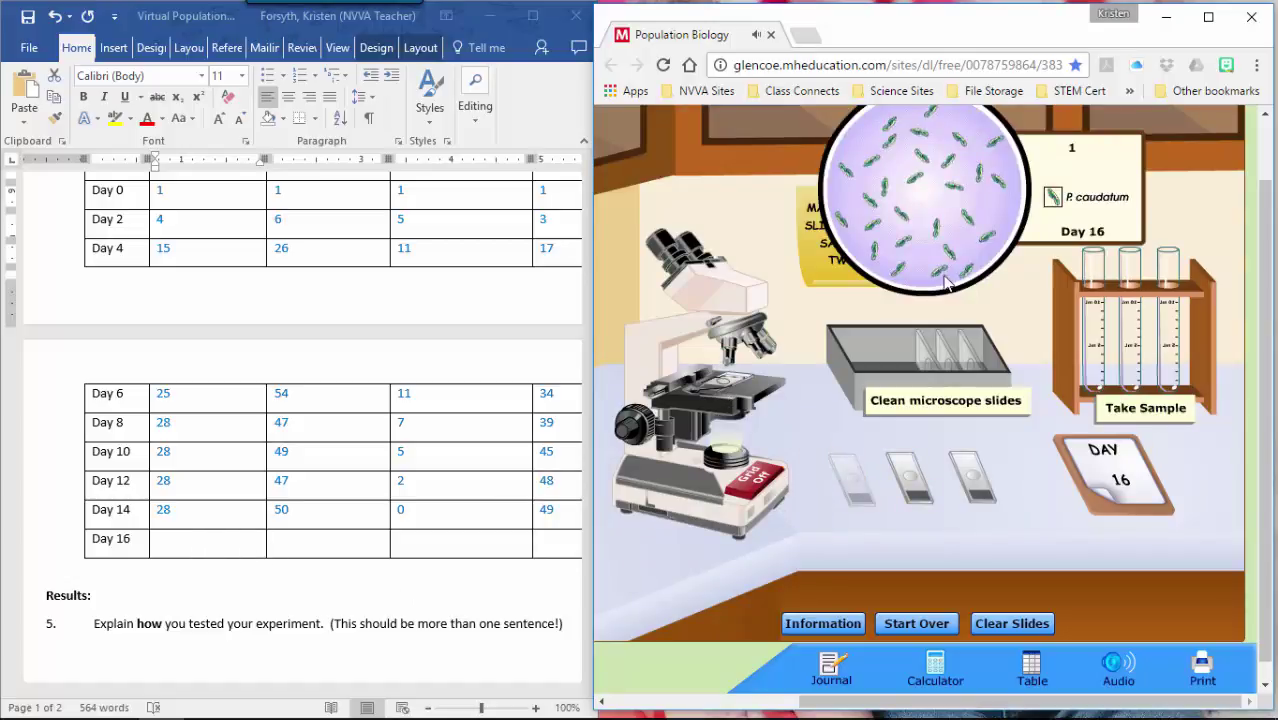
pyautogui.click(758, 485)
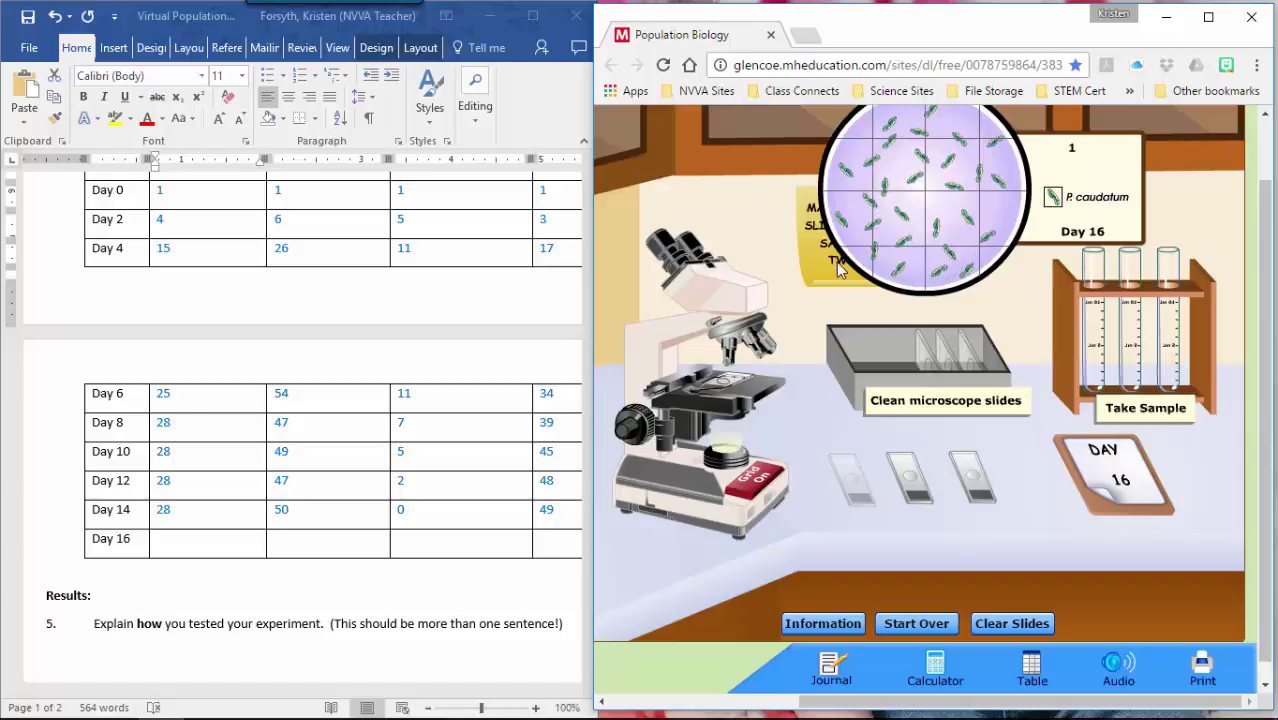
pyautogui.click(210, 548)
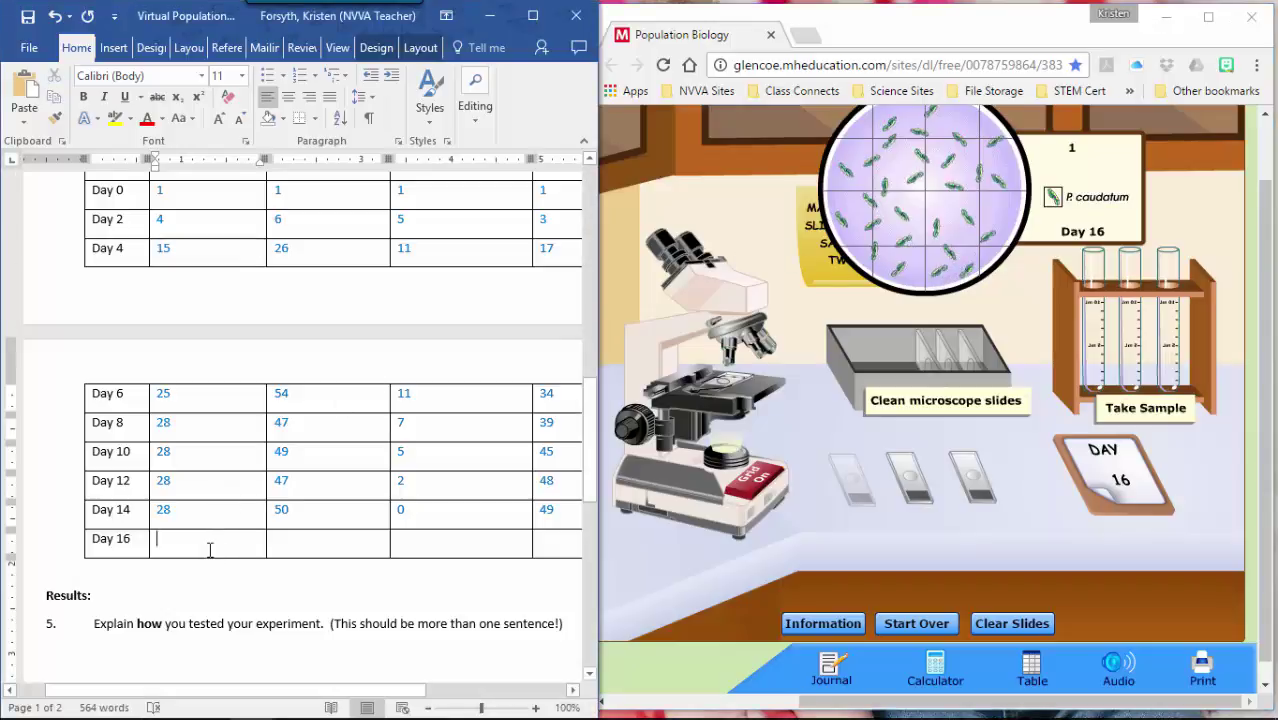
pyautogui.write('28')
pyautogui.click(302, 542)
pyautogui.moveTo(905, 478); pyautogui.dragTo(745, 405)
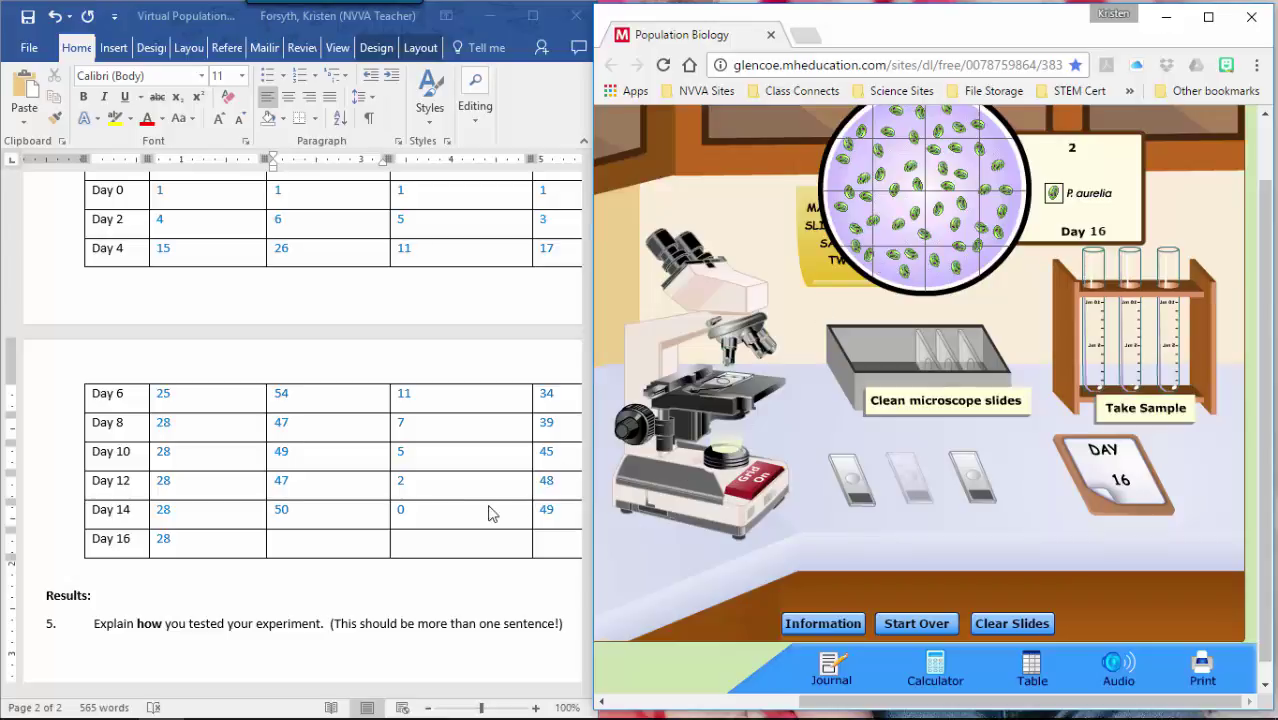
pyautogui.click(345, 549)
pyautogui.write('49')
# - View the mixed-culture slide and enter 0 and 49 in its Day 16 cells
pyautogui.click(806, 450)
pyautogui.click(727, 388)
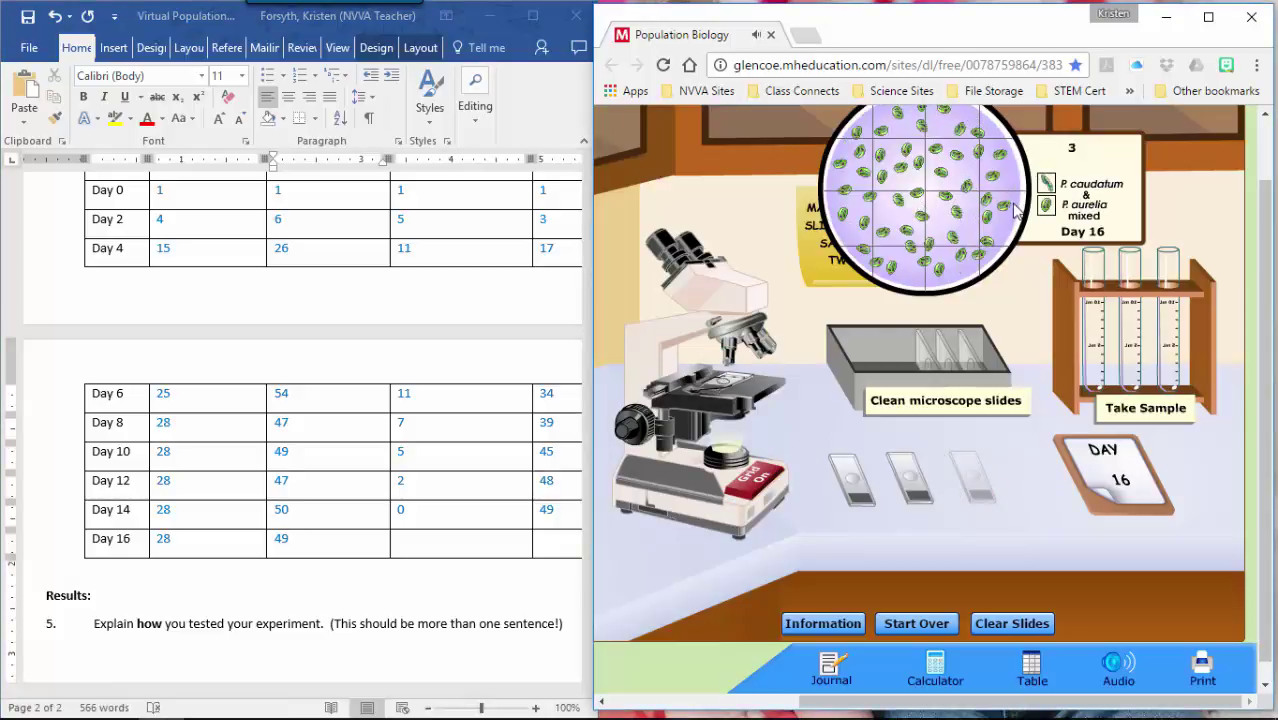
pyautogui.click(436, 550)
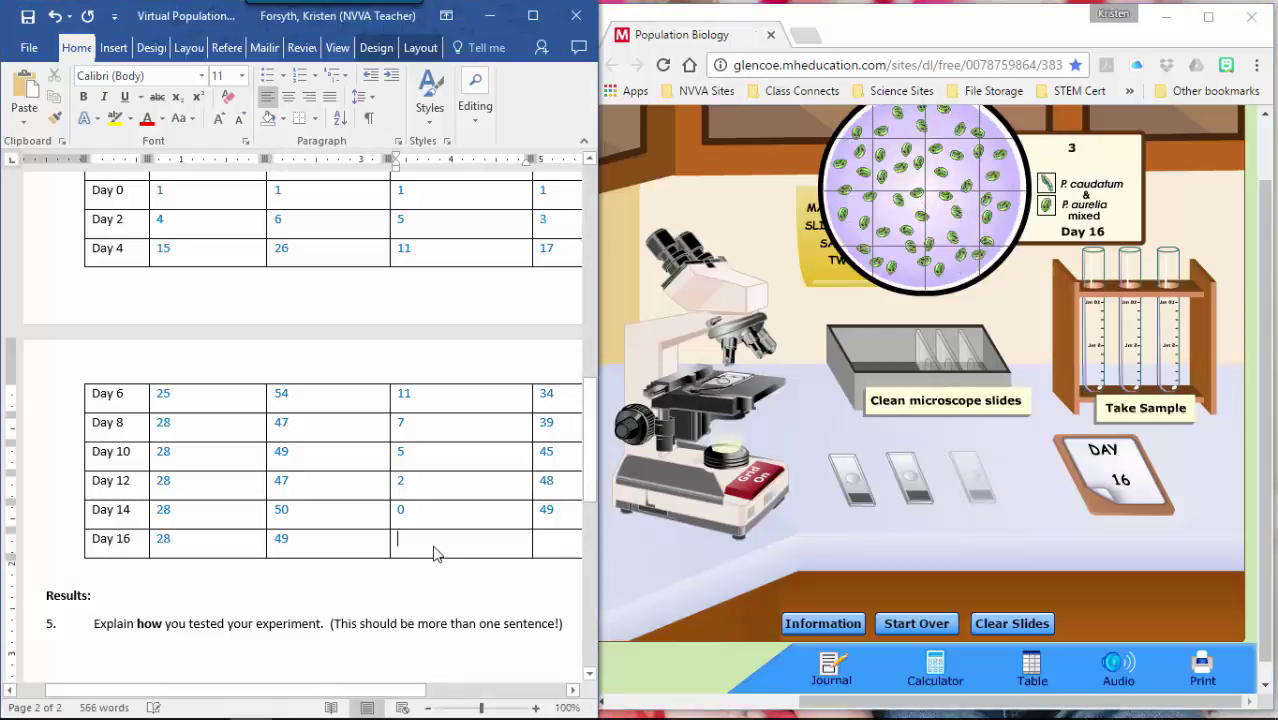
pyautogui.write('0')
pyautogui.click(556, 549)
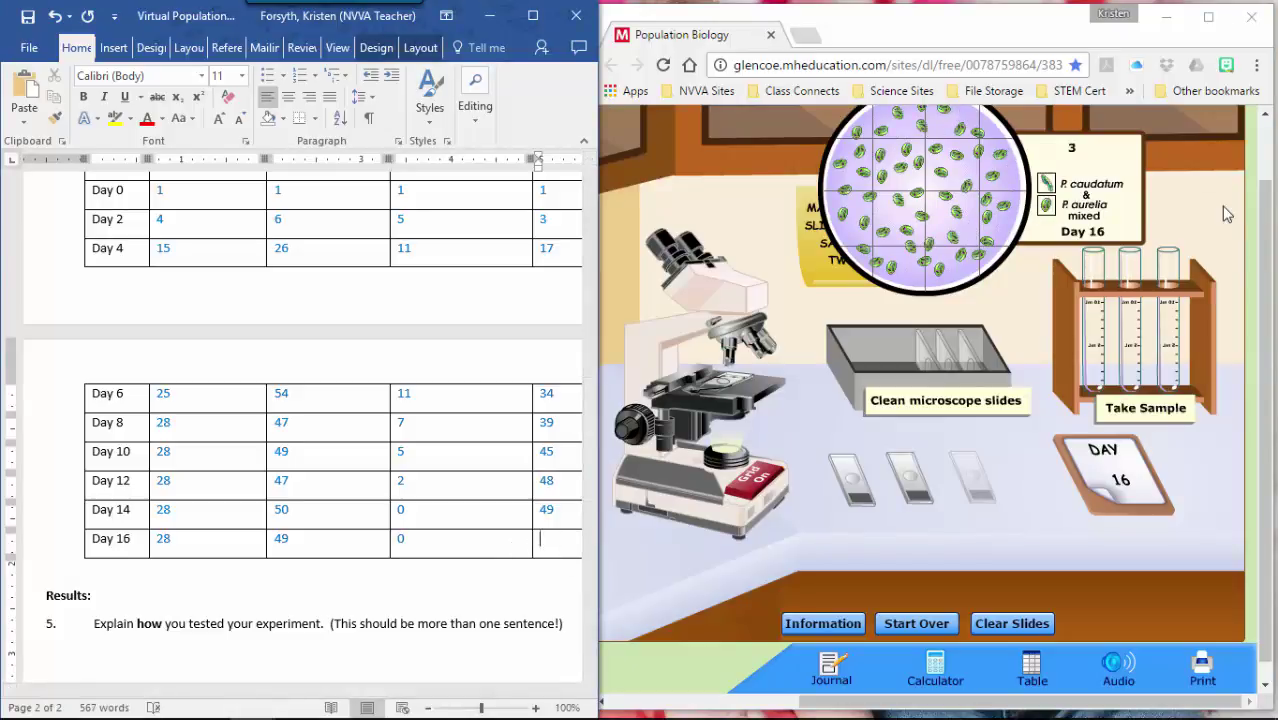
pyautogui.moveTo(1265, 226); pyautogui.dragTo(1167, 196)
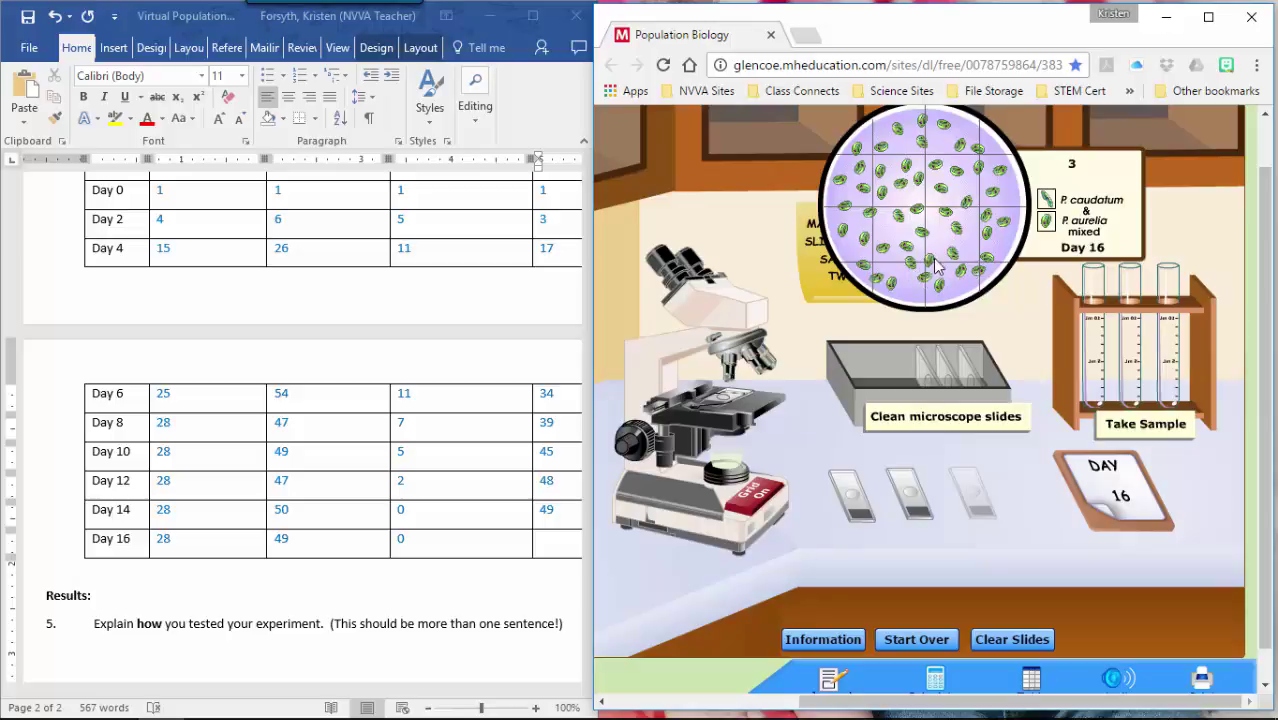
pyautogui.click(549, 557)
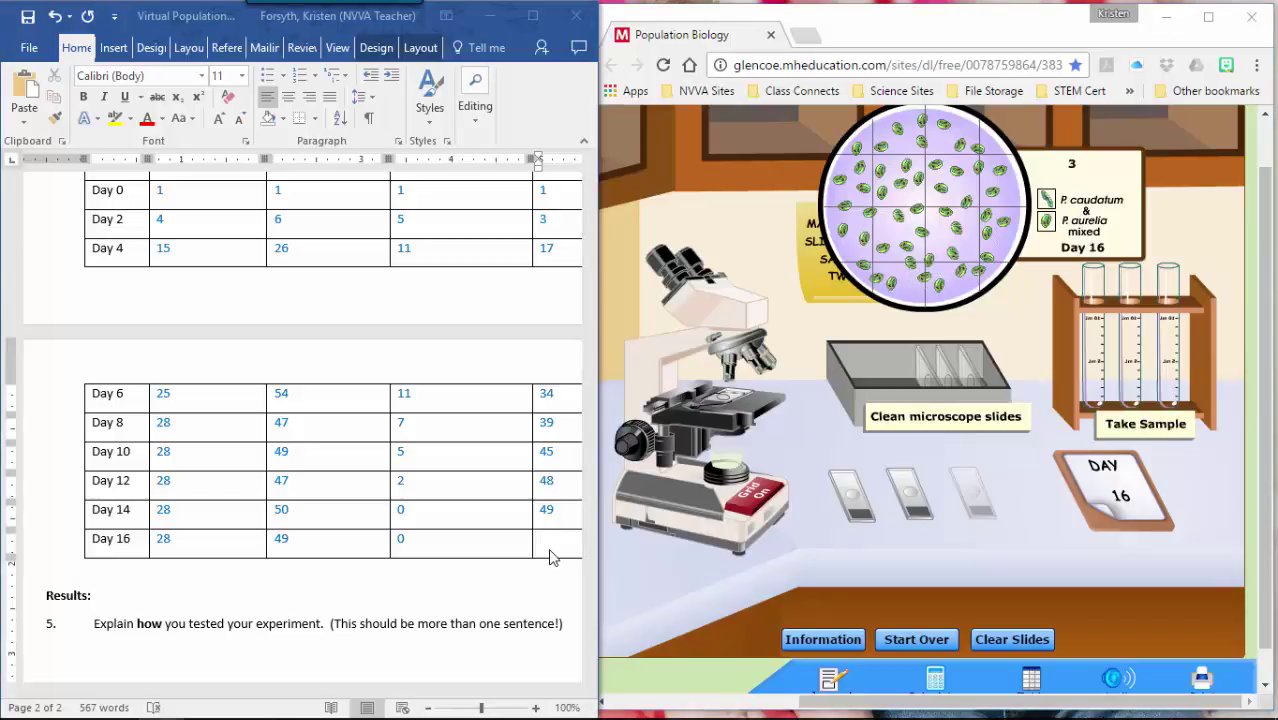
pyautogui.write('49')
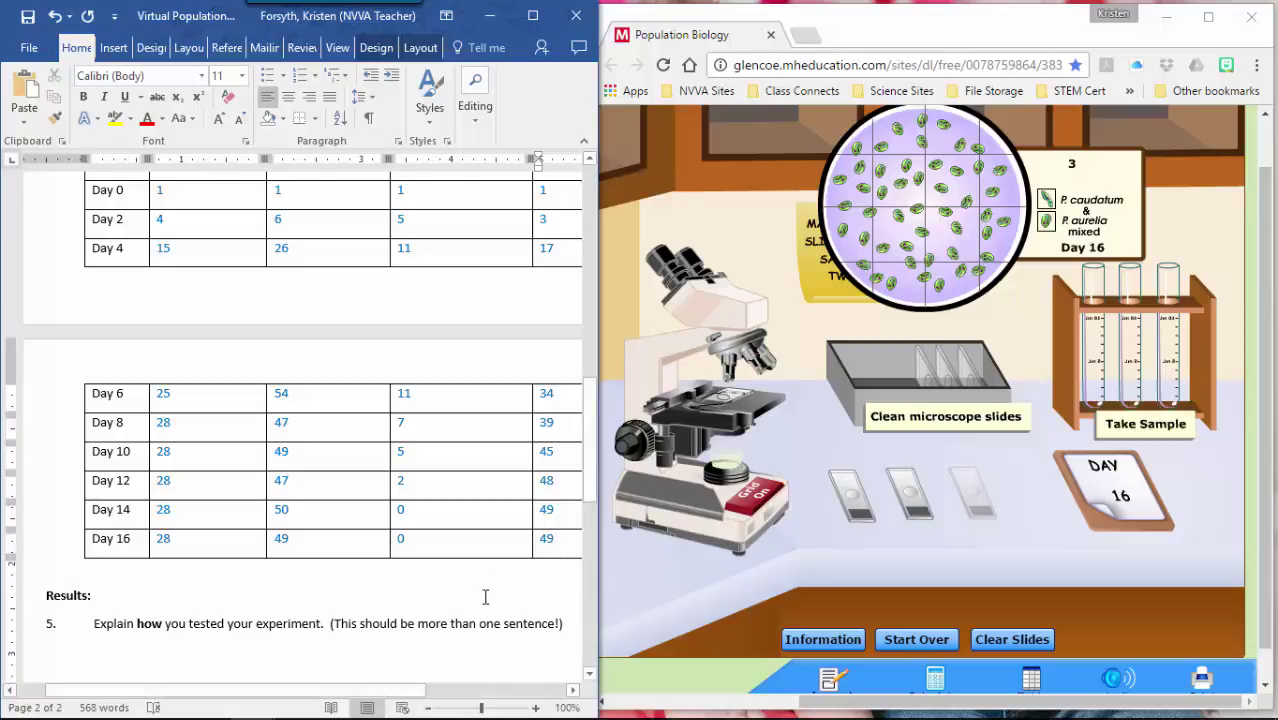
pyautogui.click(487, 597)
pyautogui.scroll(-4, 490, 597)
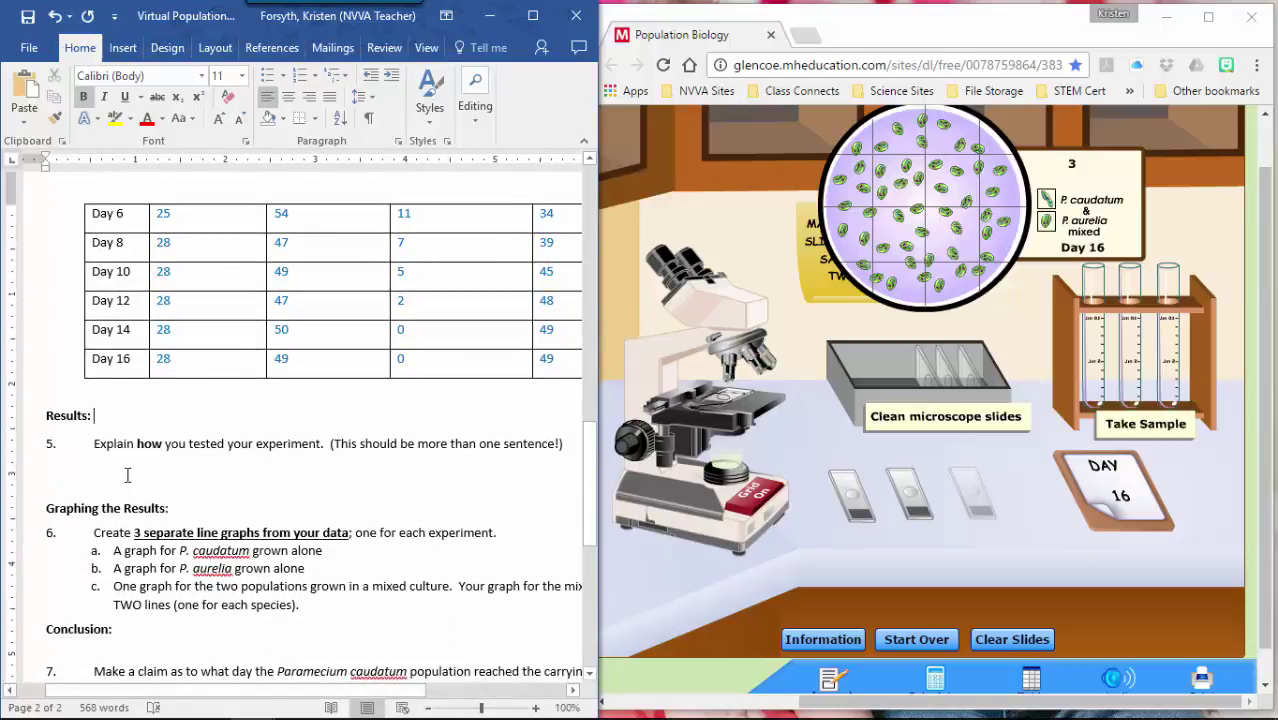
pyautogui.click(120, 465)
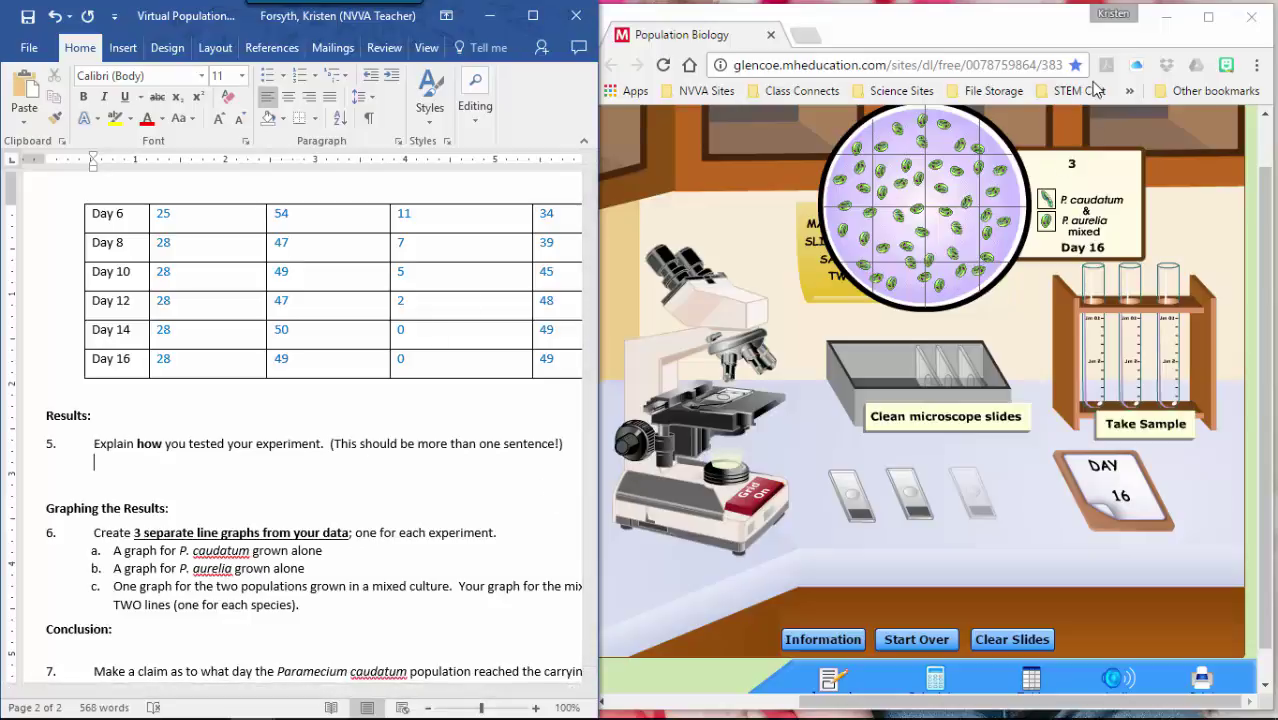
# - Minimize the simulation, widen Word across the screen, and add an unlettered blank line under item a
pyautogui.click(1166, 18)
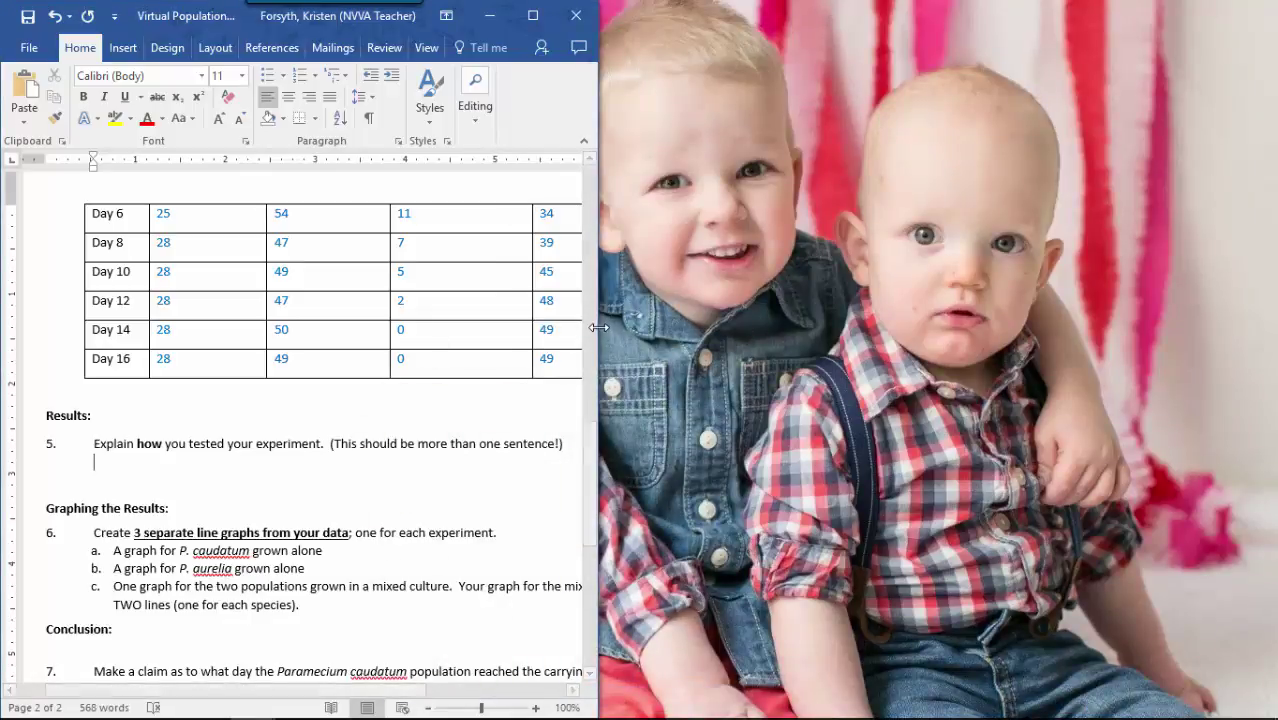
pyautogui.moveTo(596, 330); pyautogui.dragTo(1276, 344)
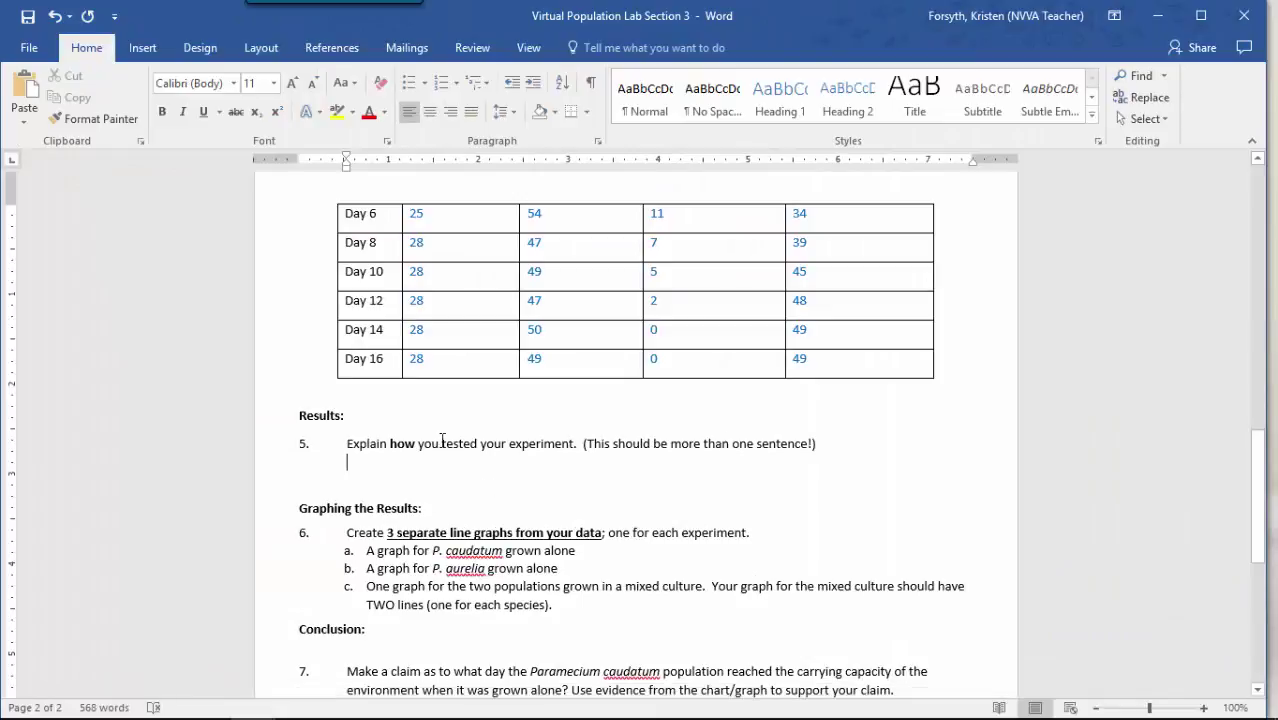
pyautogui.click(605, 545)
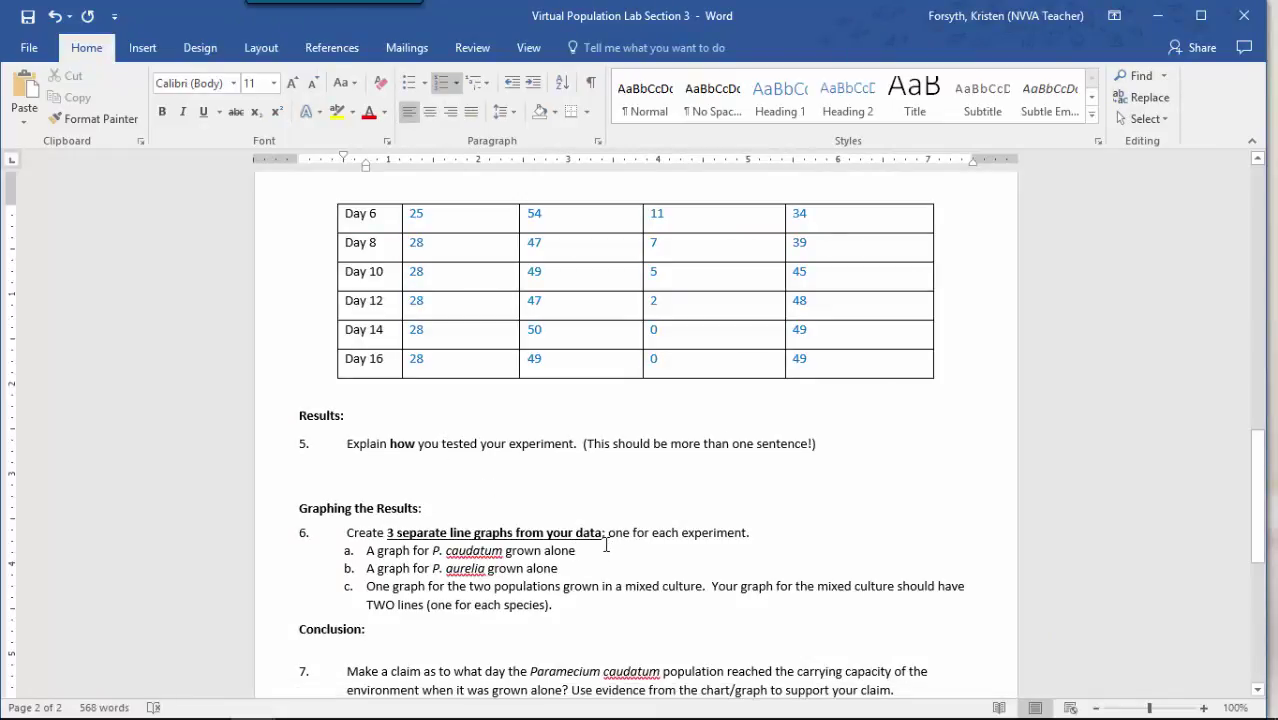
pyautogui.press('Return')
pyautogui.press('BackSpace')
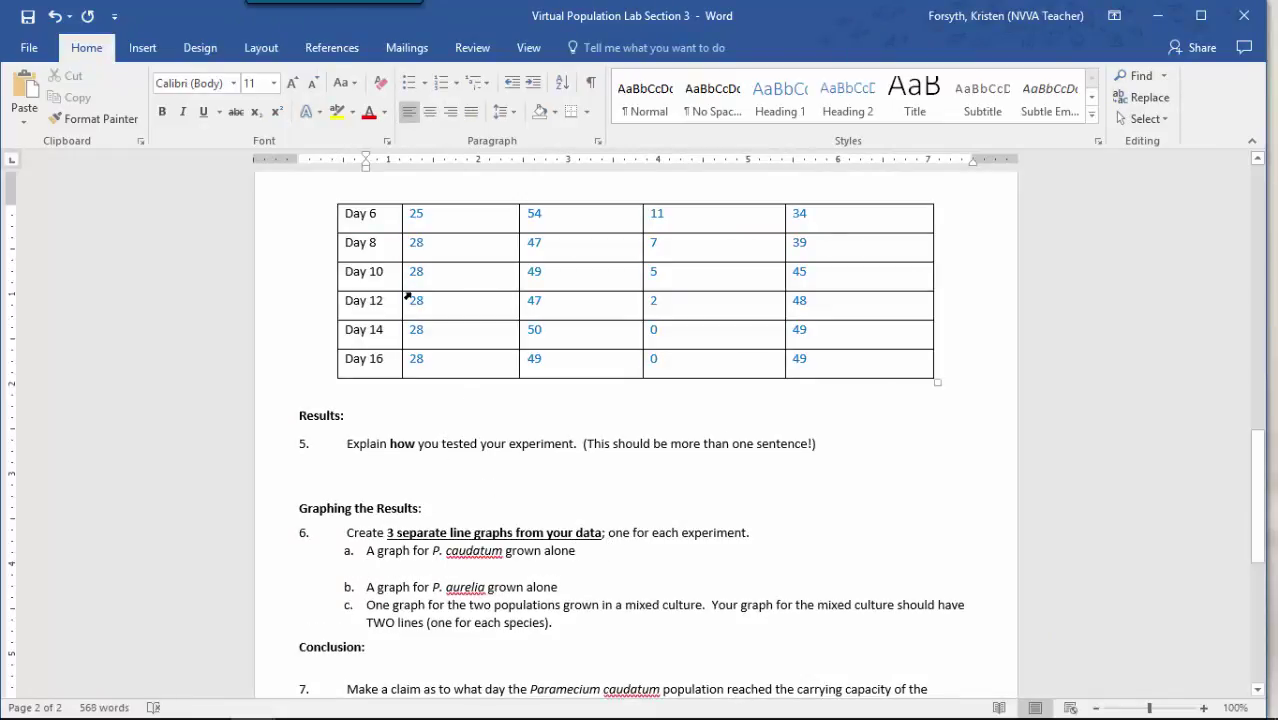
pyautogui.click(152, 48)
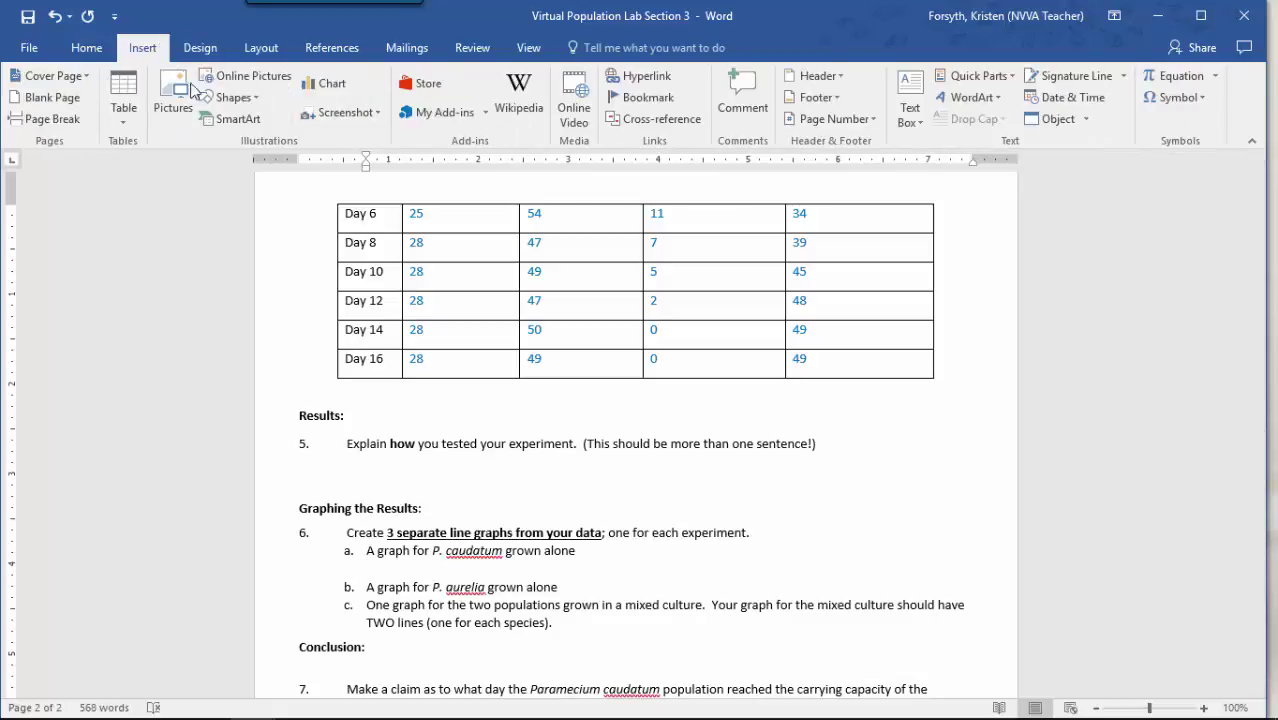
# - Insert a Line with Markers chart below graph item a
pyautogui.click(339, 89)
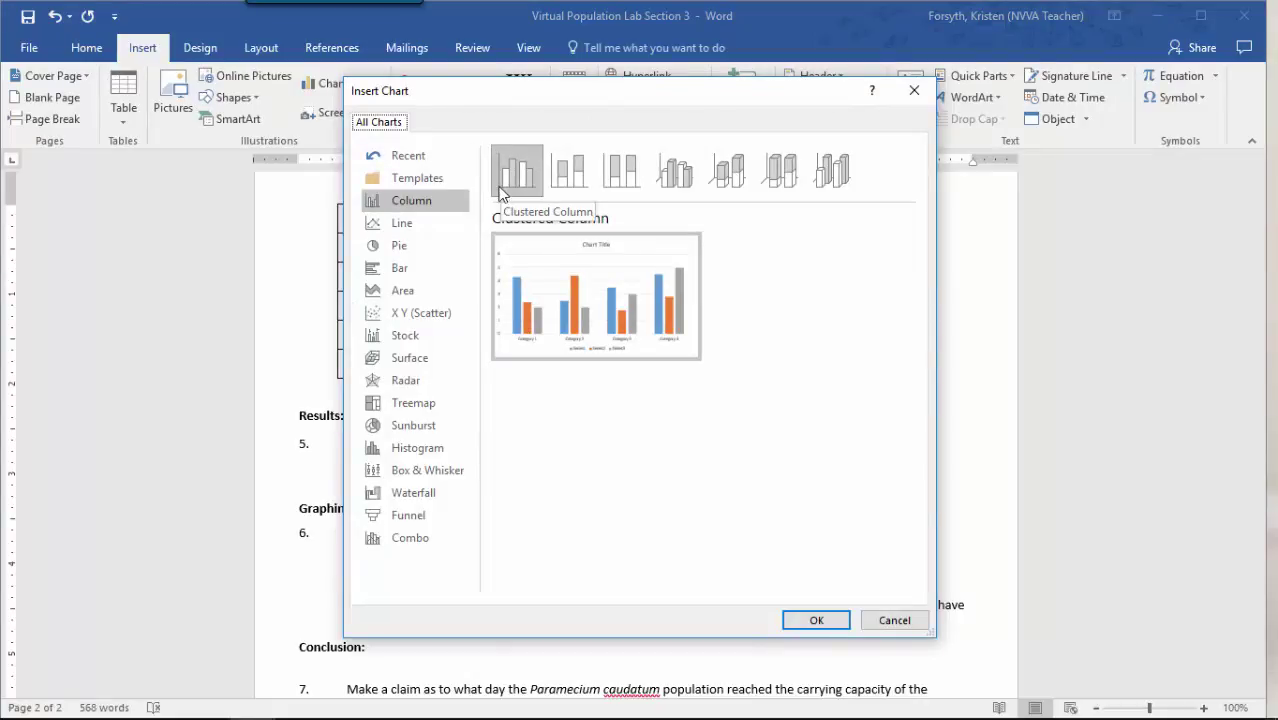
pyautogui.click(390, 222)
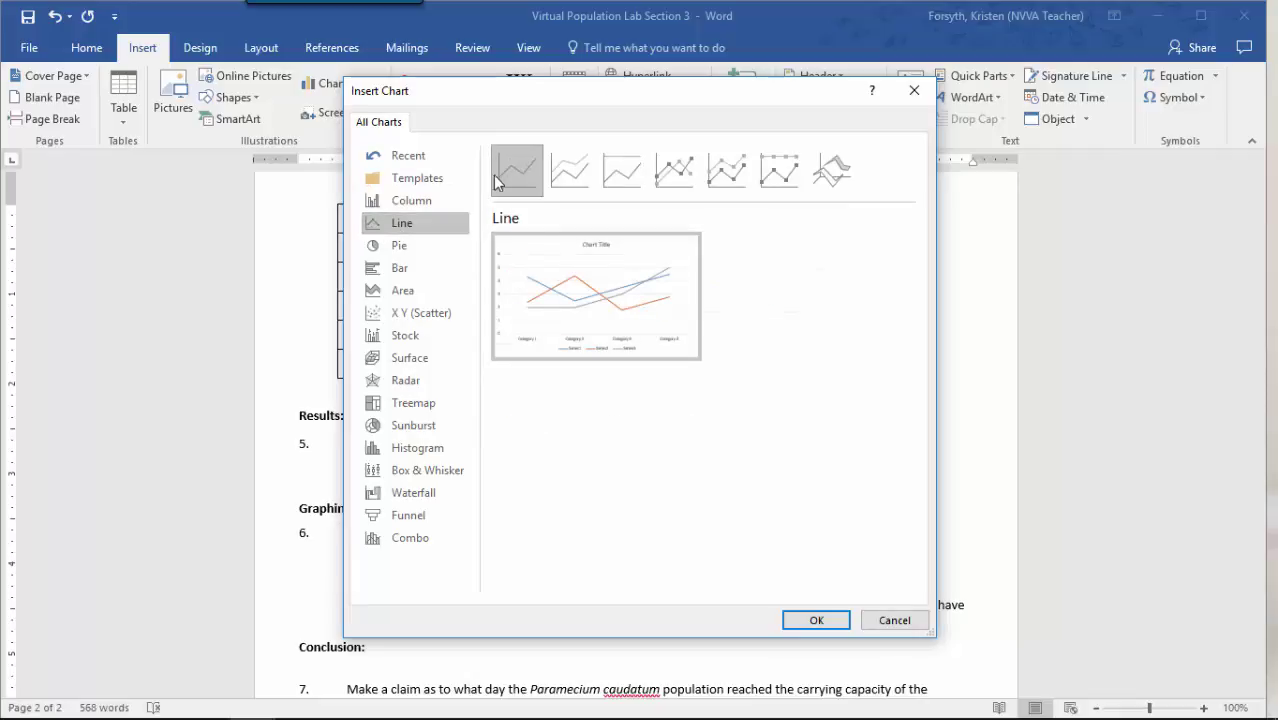
pyautogui.click(690, 172)
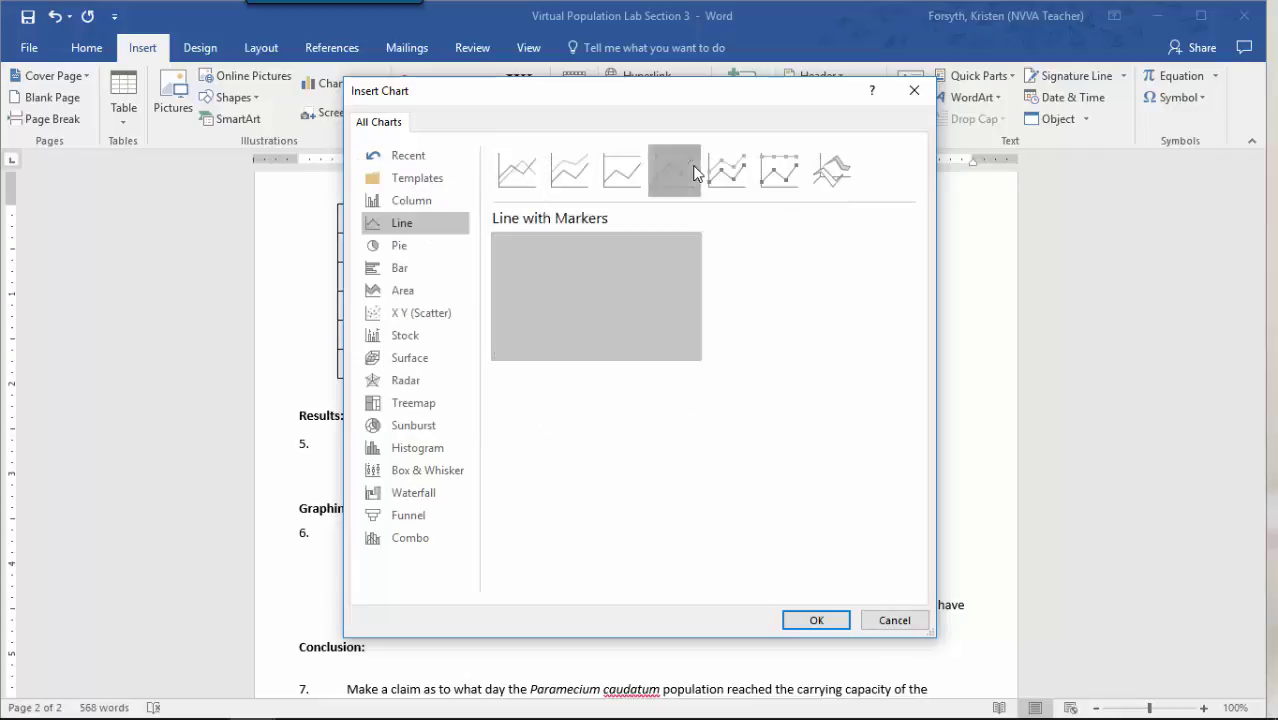
pyautogui.click(719, 165)
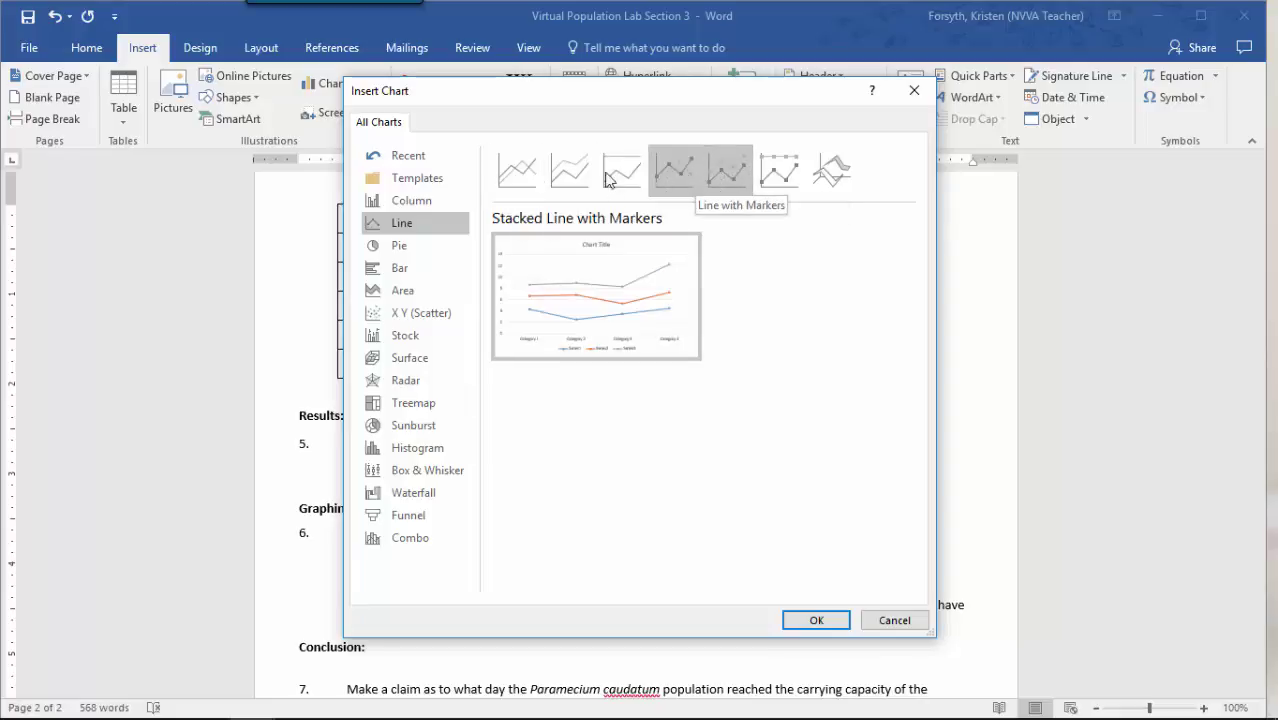
pyautogui.click(533, 188)
pyautogui.click(677, 188)
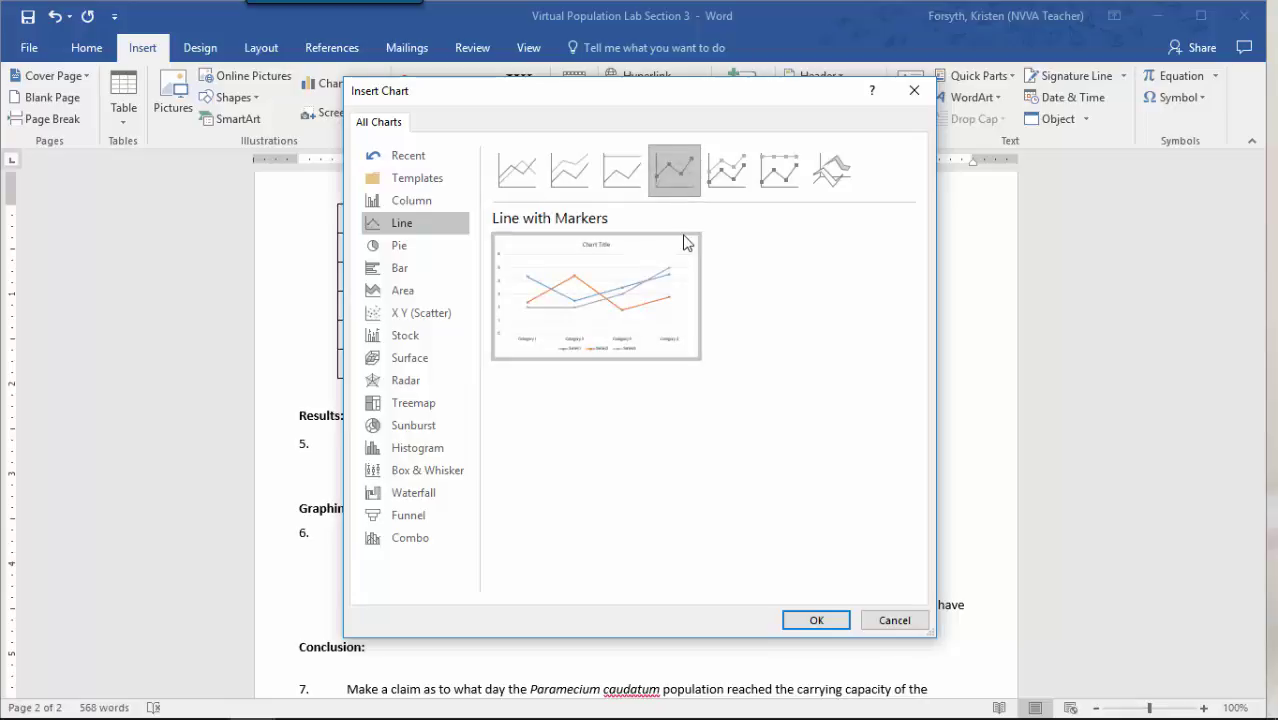
pyautogui.click(816, 621)
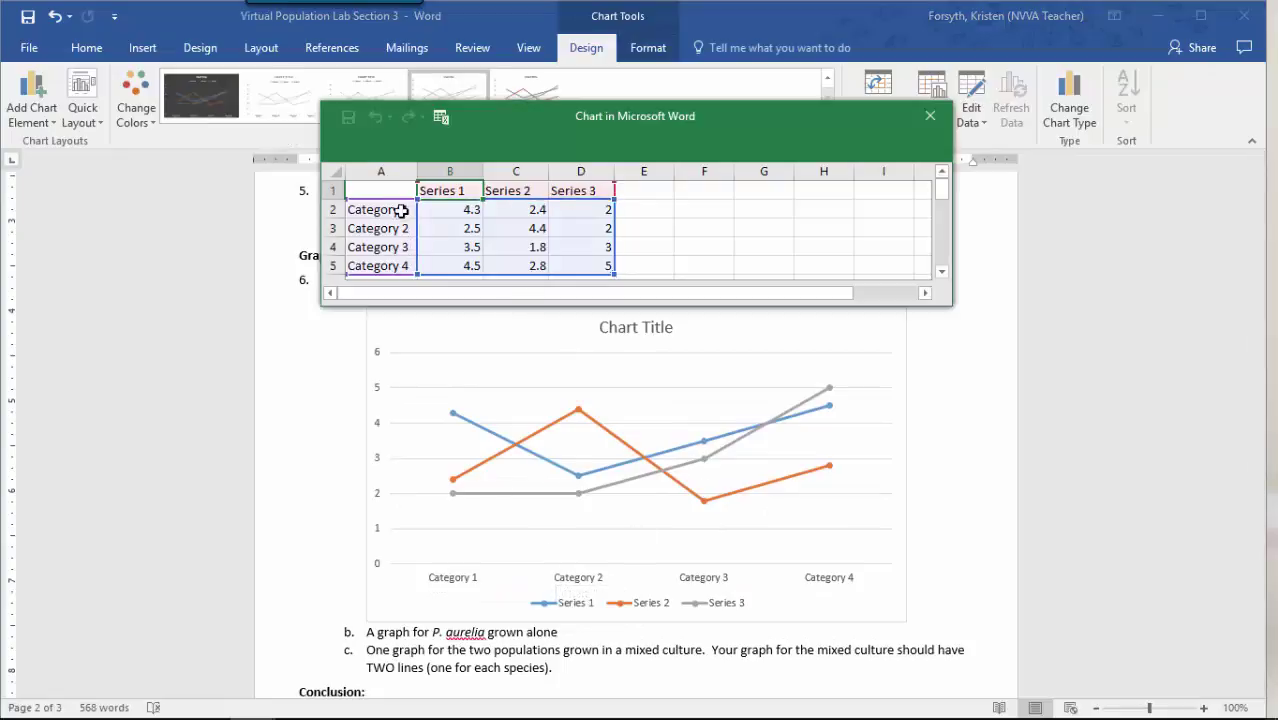
# - Move the chart data sheet aside and bring the lab sheet's data table into view
pyautogui.moveTo(510, 111); pyautogui.dragTo(642, 333)
pyautogui.click(603, 225)
pyautogui.scroll(6, 604, 220)
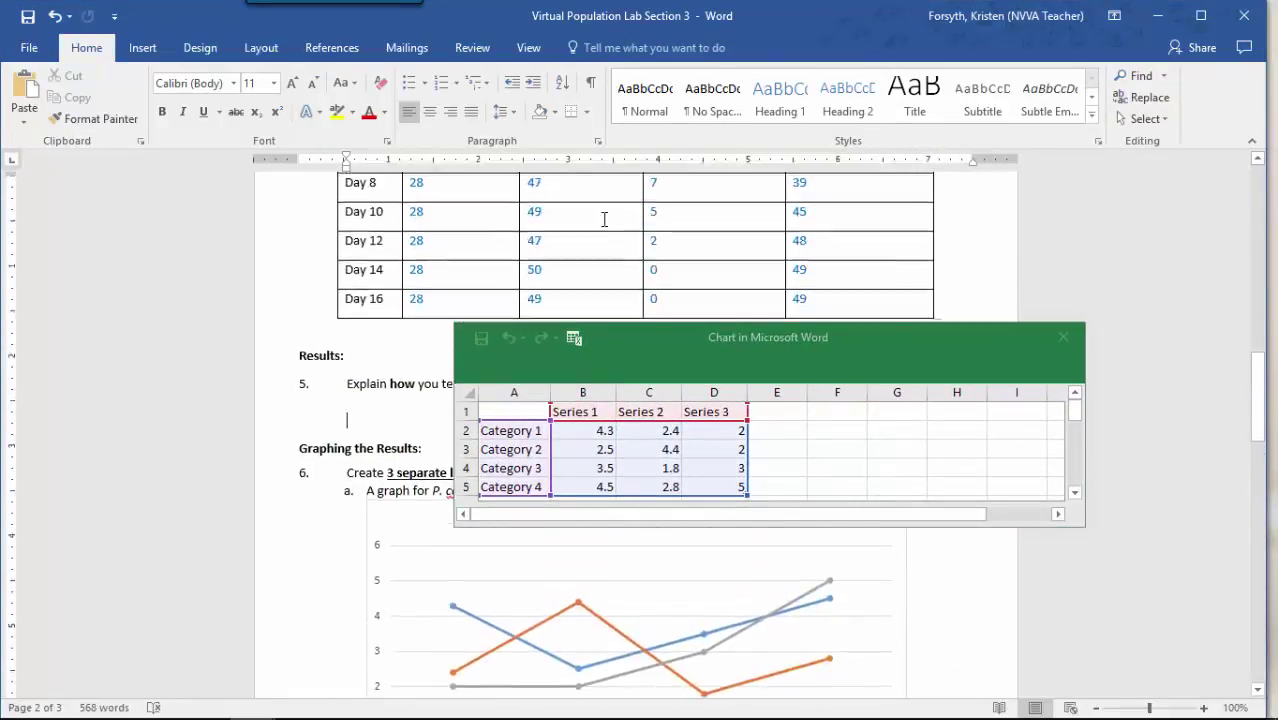
pyautogui.scroll(5, 604, 219)
pyautogui.scroll(-2, 604, 221)
pyautogui.scroll(-1, 604, 220)
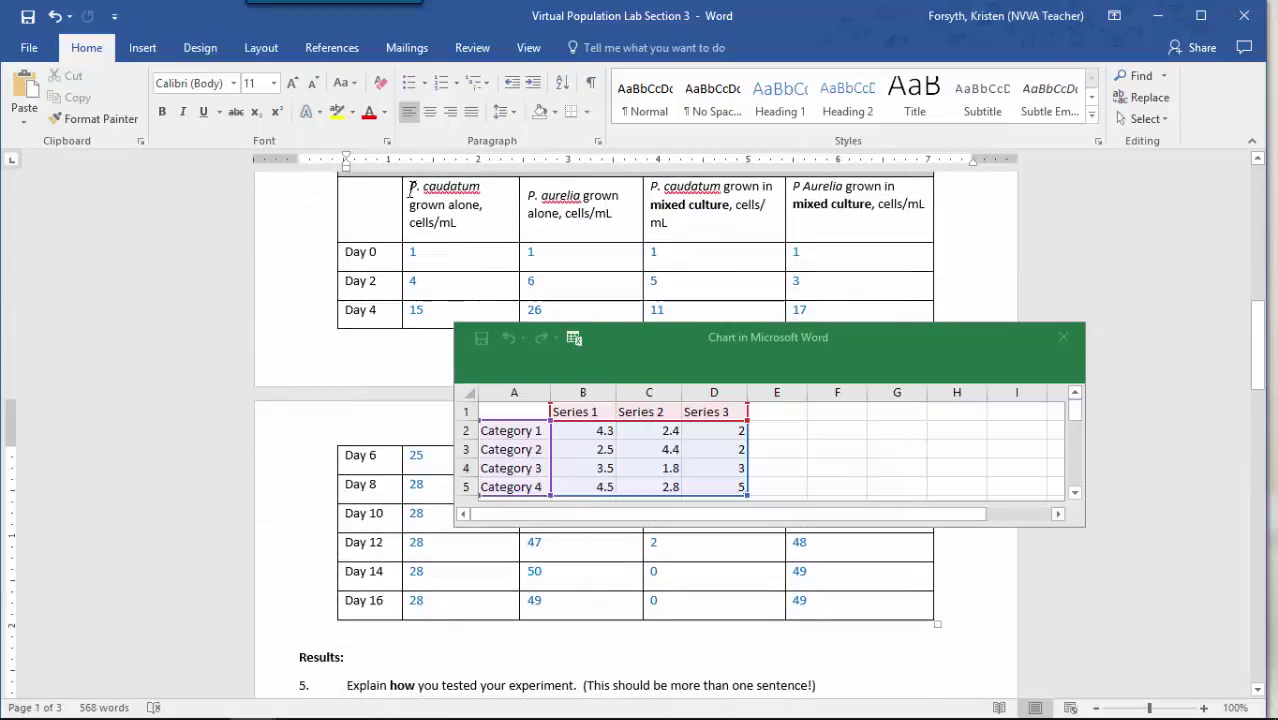
# - Select the Day labels and P. caudatum grown-alone counts, Day 0 to Day 16, in the data table
pyautogui.moveTo(347, 252); pyautogui.dragTo(376, 405)
pyautogui.click(571, 525)
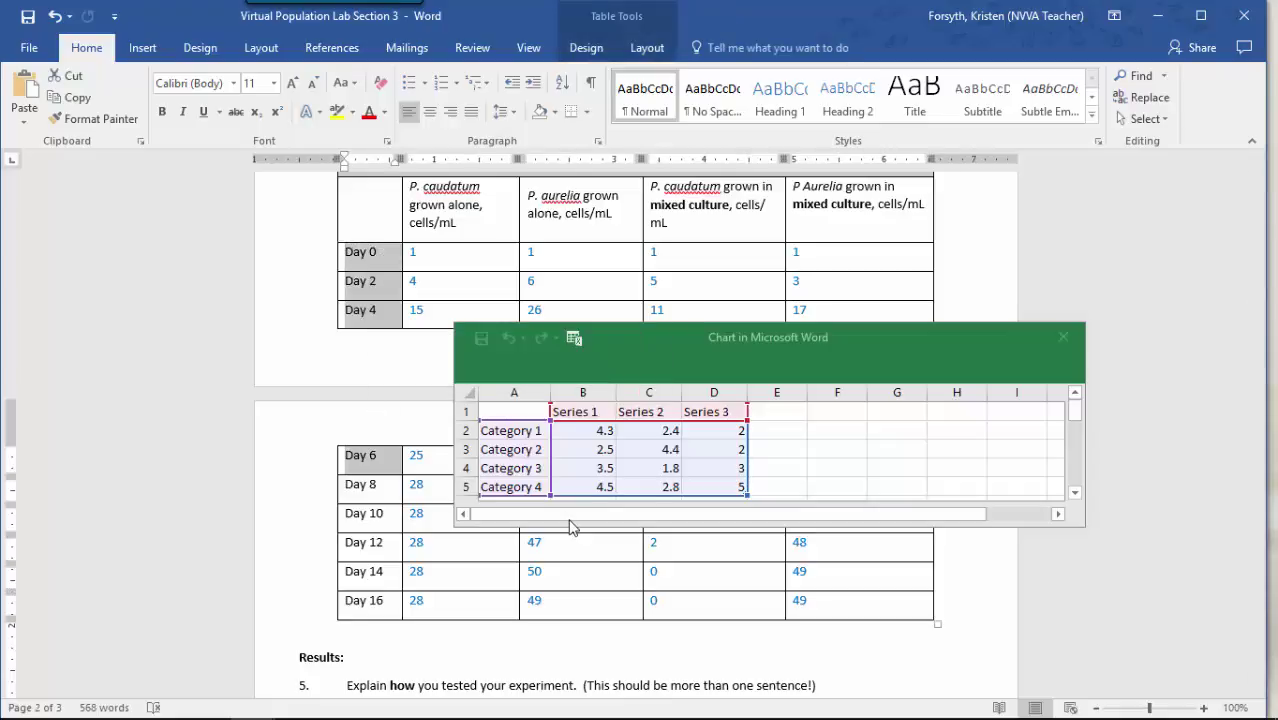
pyautogui.click(576, 579)
pyautogui.scroll(-7, 577, 582)
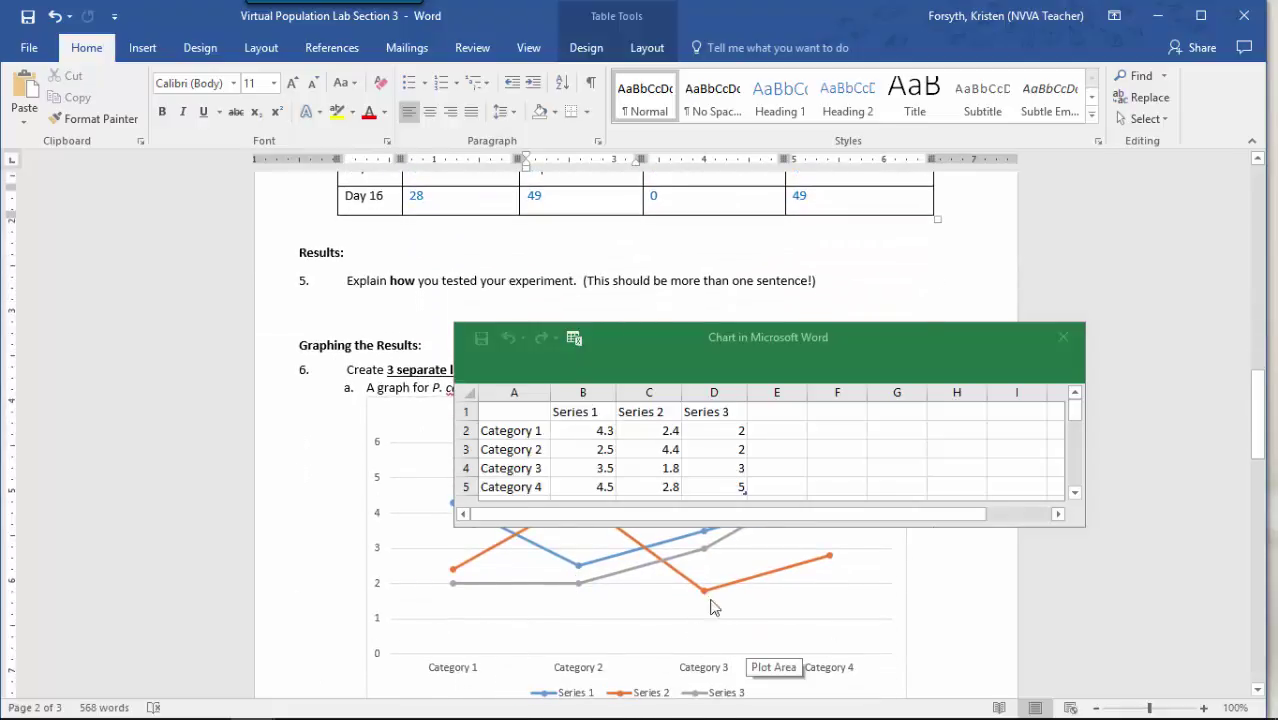
pyautogui.scroll(8, 417, 292)
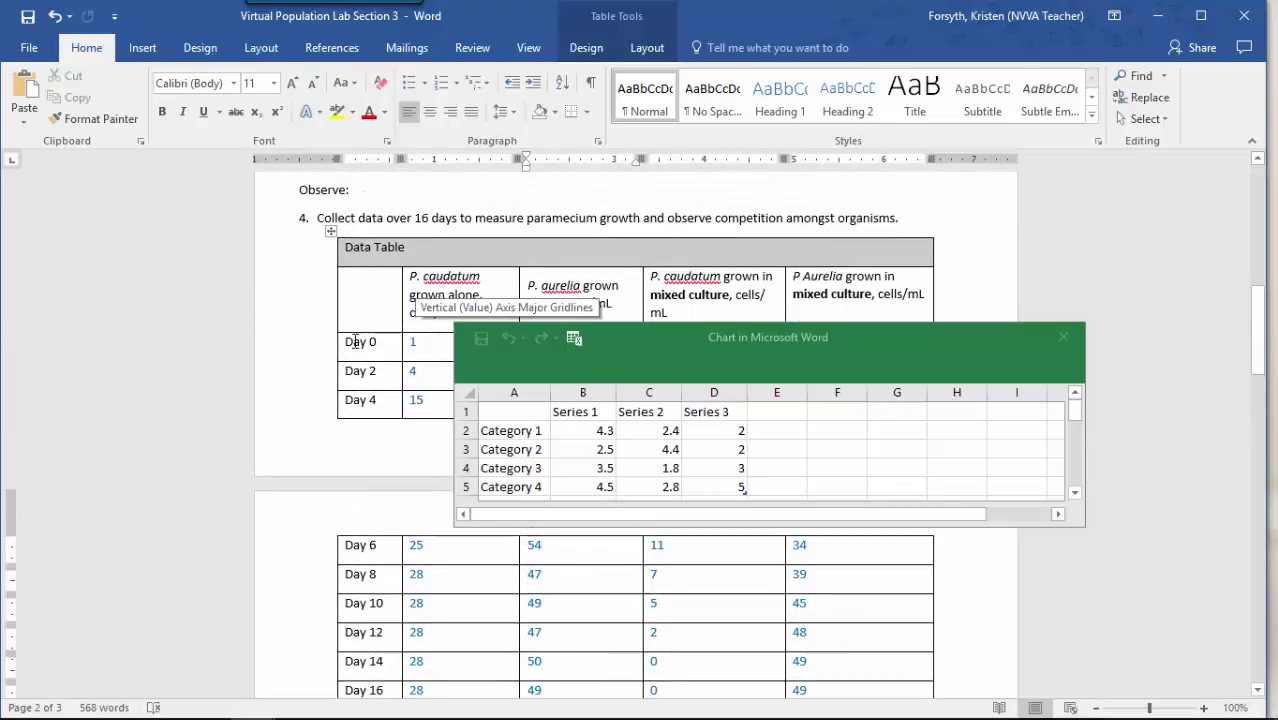
pyautogui.click(348, 341)
pyautogui.moveTo(348, 341); pyautogui.dragTo(444, 615)
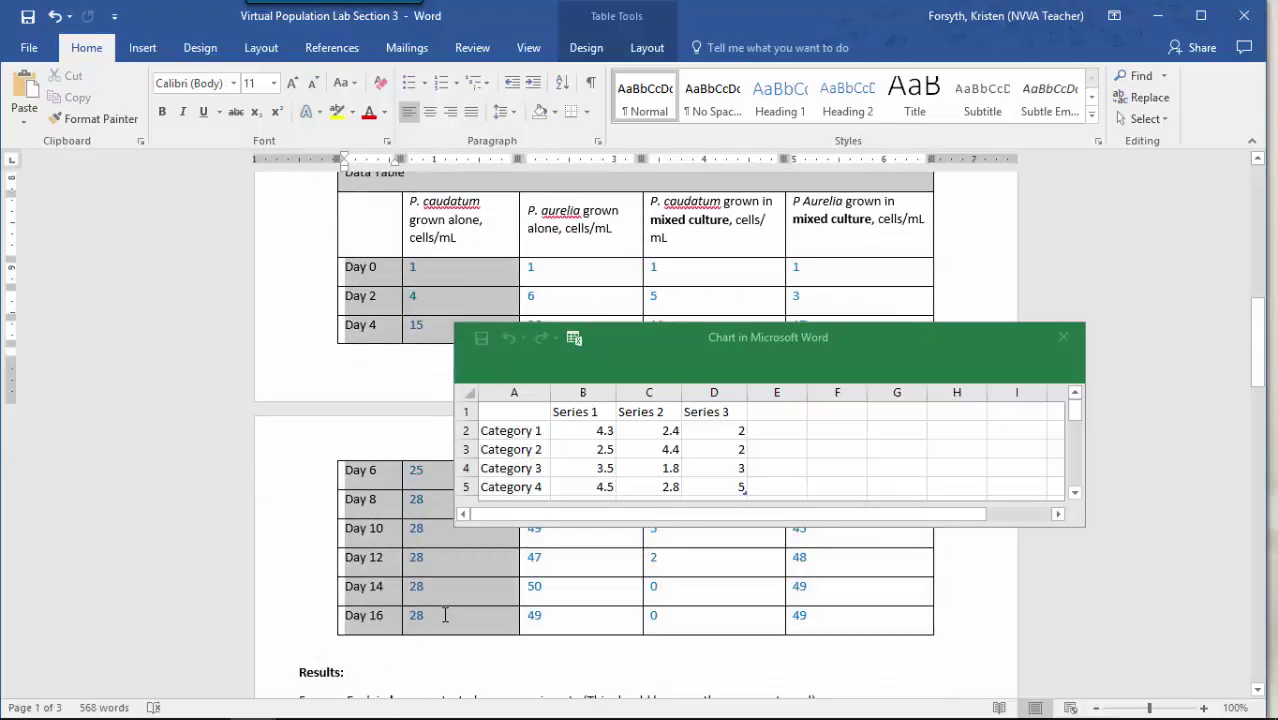
pyautogui.click(443, 615)
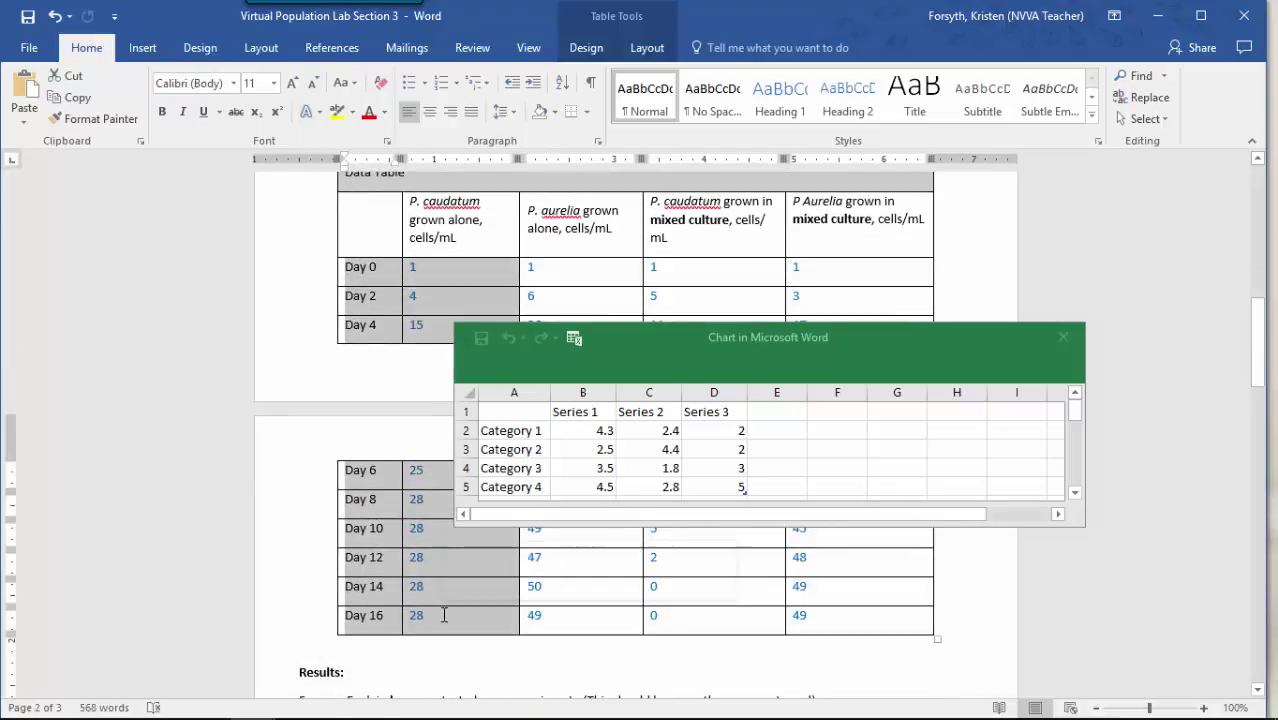
# - Paste the days and counts at chart cell A2 and the 'P. caudatum grown alone, cells/mL' header into B1
pyautogui.click(525, 431)
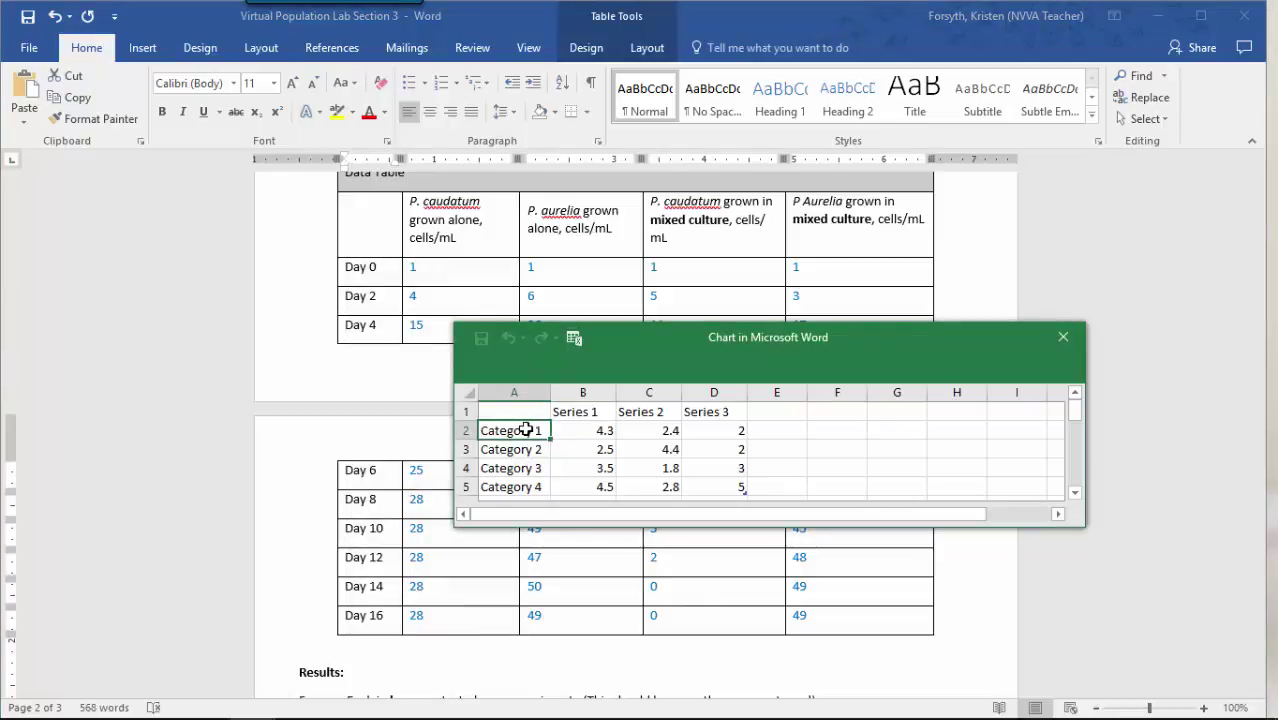
pyautogui.write('Day 0\t1 Day 2\t4 Day 4\t15 Day 6\t25')
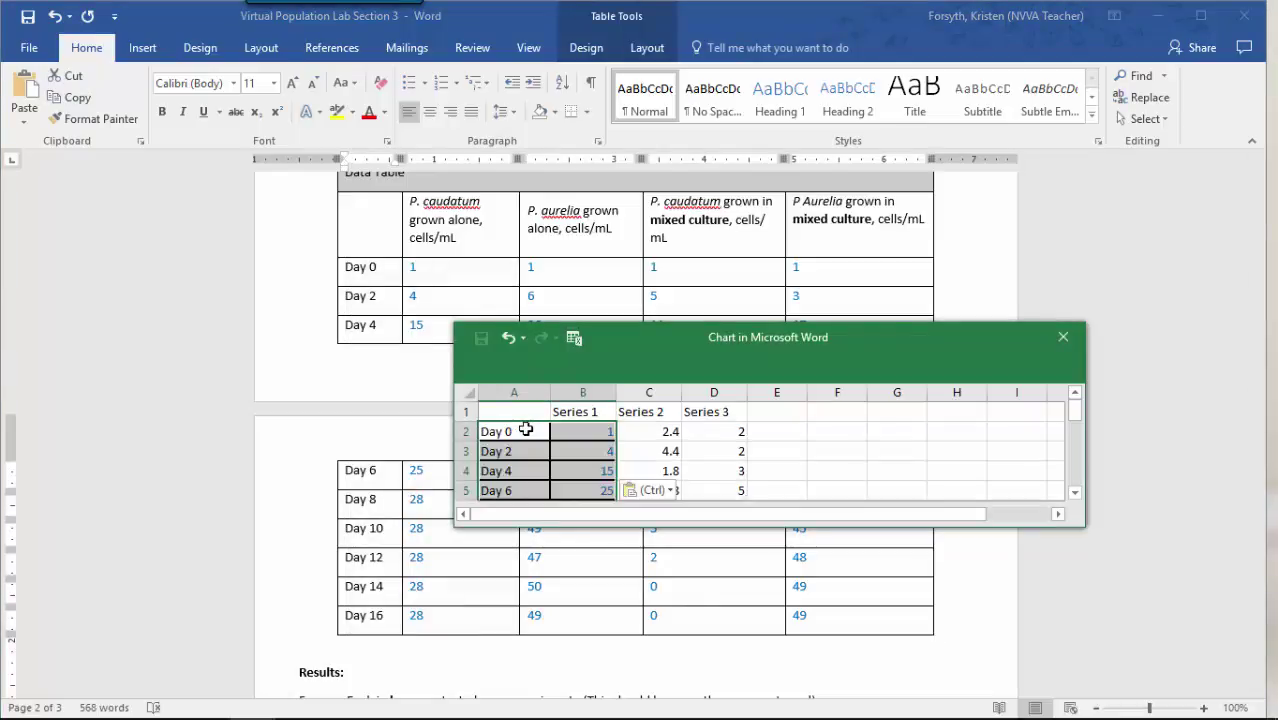
pyautogui.click(593, 470)
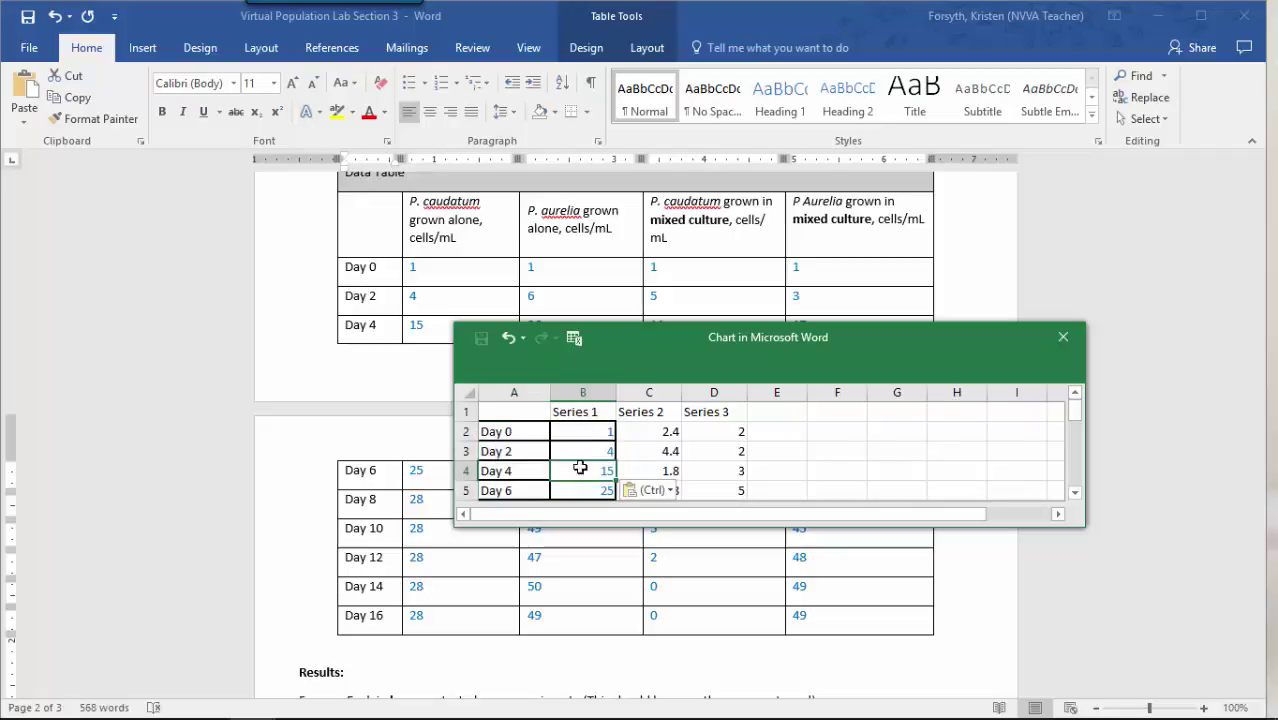
pyautogui.click(591, 412)
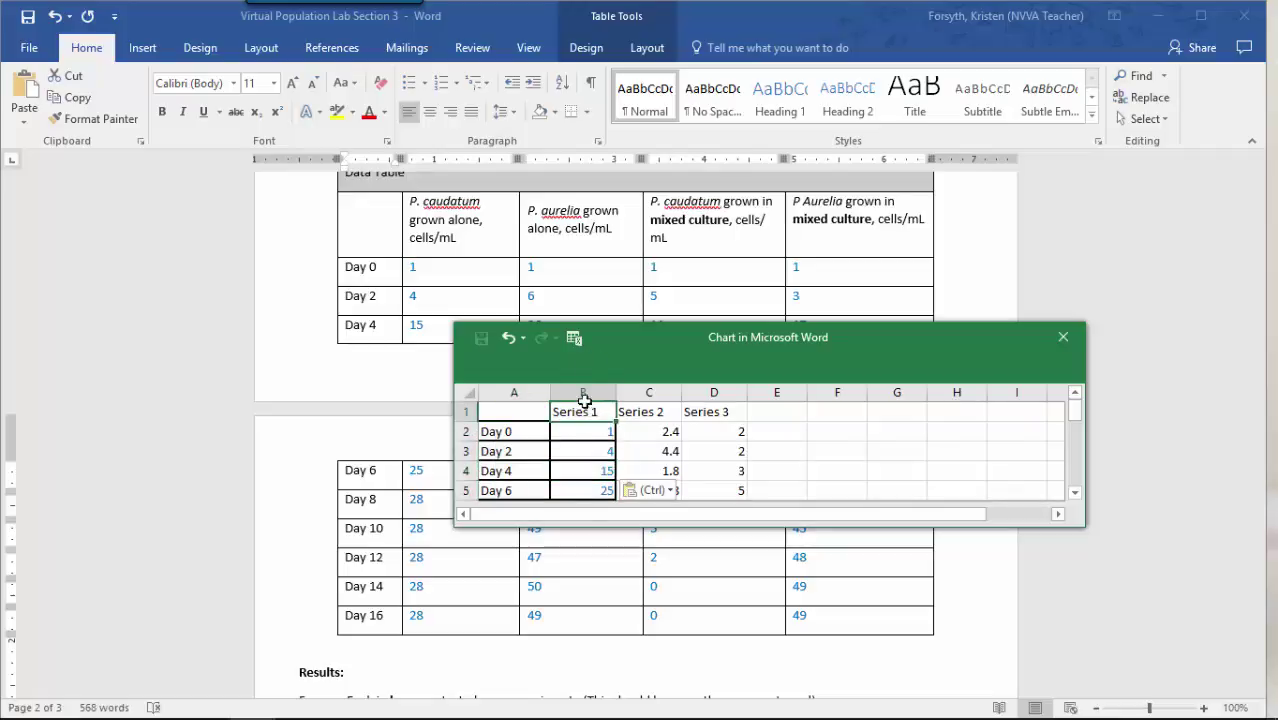
pyautogui.click(460, 203)
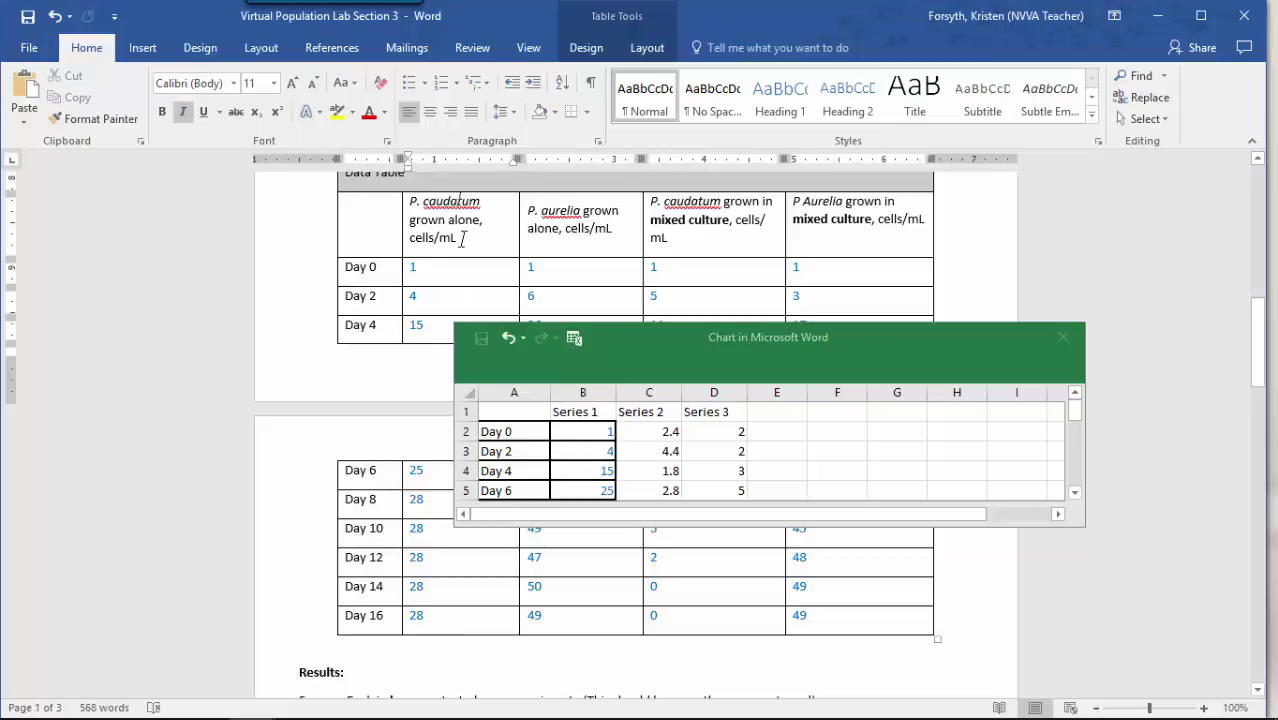
pyautogui.moveTo(461, 238)
pyautogui.mouseDown()
pyautogui.moveTo(396, 205)
pyautogui.moveTo(408, 205)
pyautogui.mouseUp()
pyautogui.hotkey('ctrl', 'c')
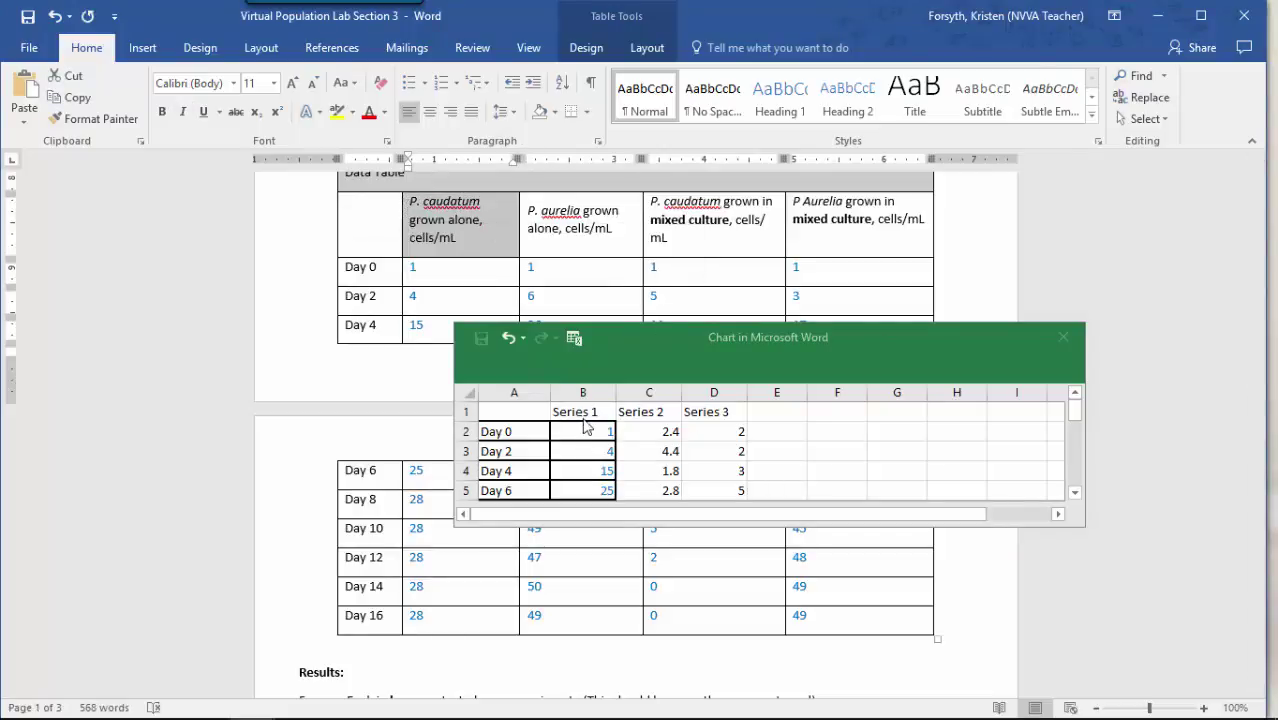
pyautogui.click(583, 412)
pyautogui.hotkey('ctrl', 'v')
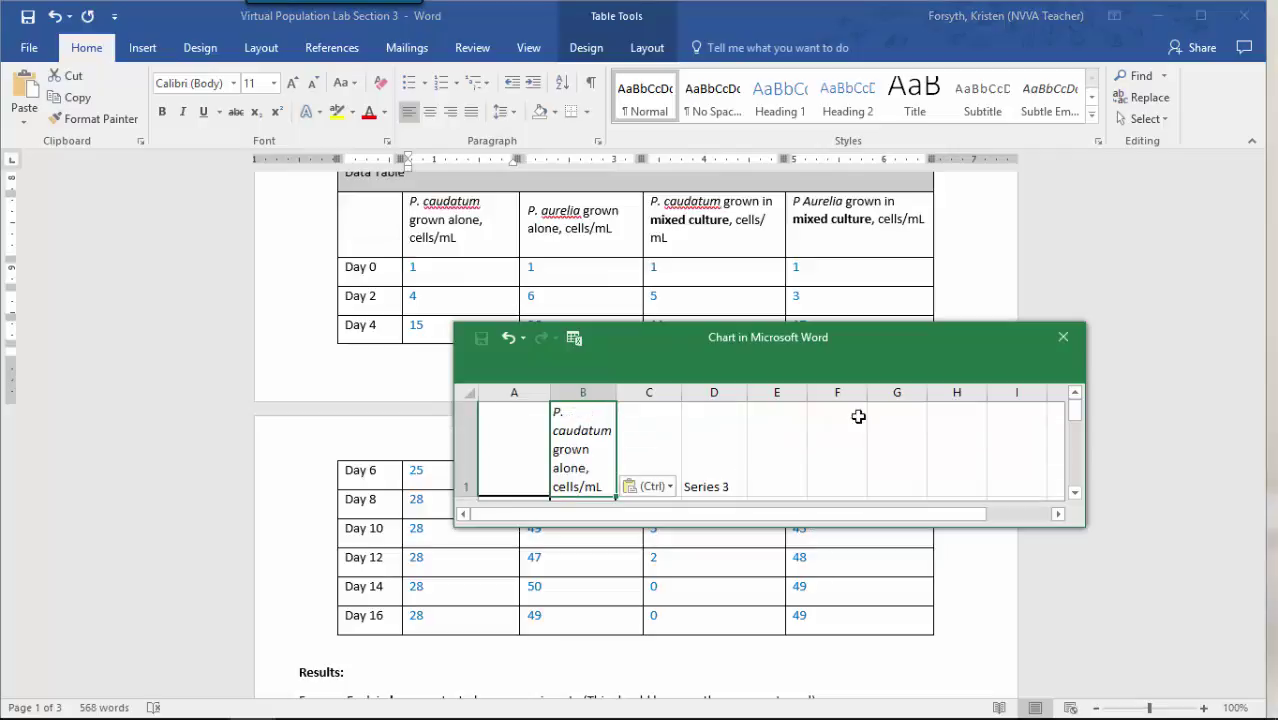
# - Shrink the chart data range to column B and clear the Series 2 and 3 headers in C1:D1
pyautogui.moveTo(1070, 419); pyautogui.dragTo(1065, 446)
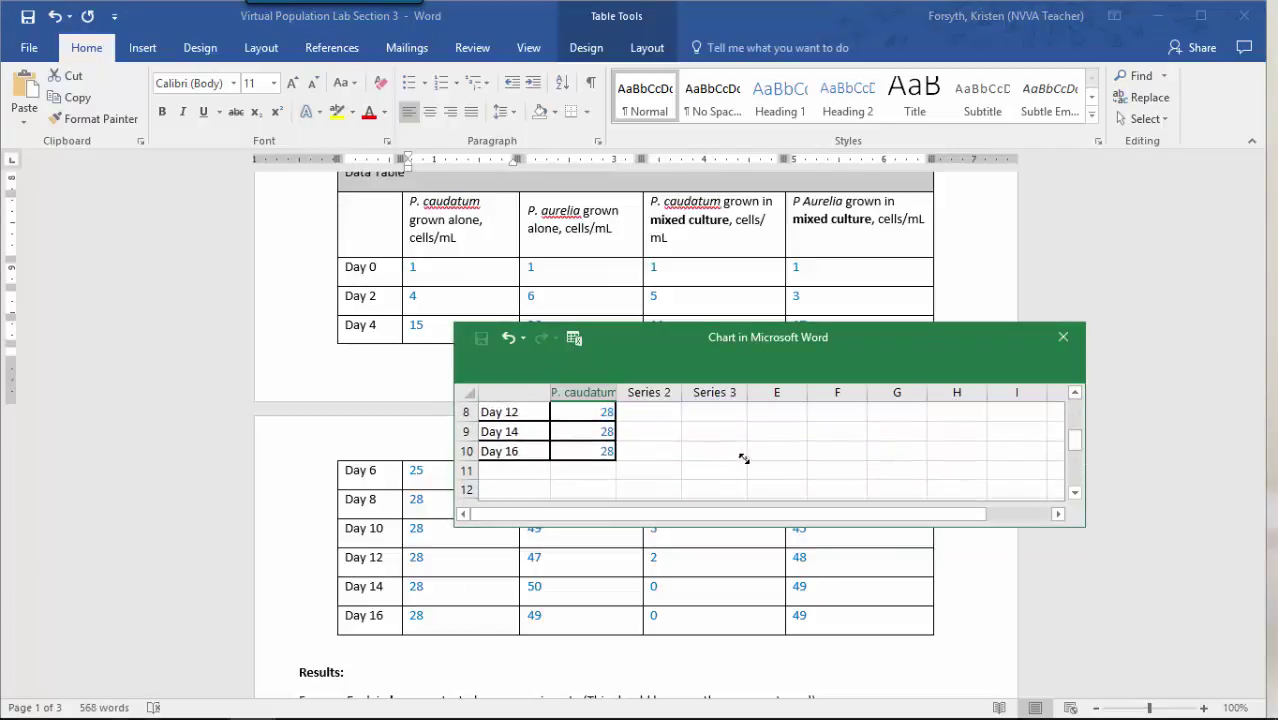
pyautogui.moveTo(703, 457); pyautogui.dragTo(624, 456)
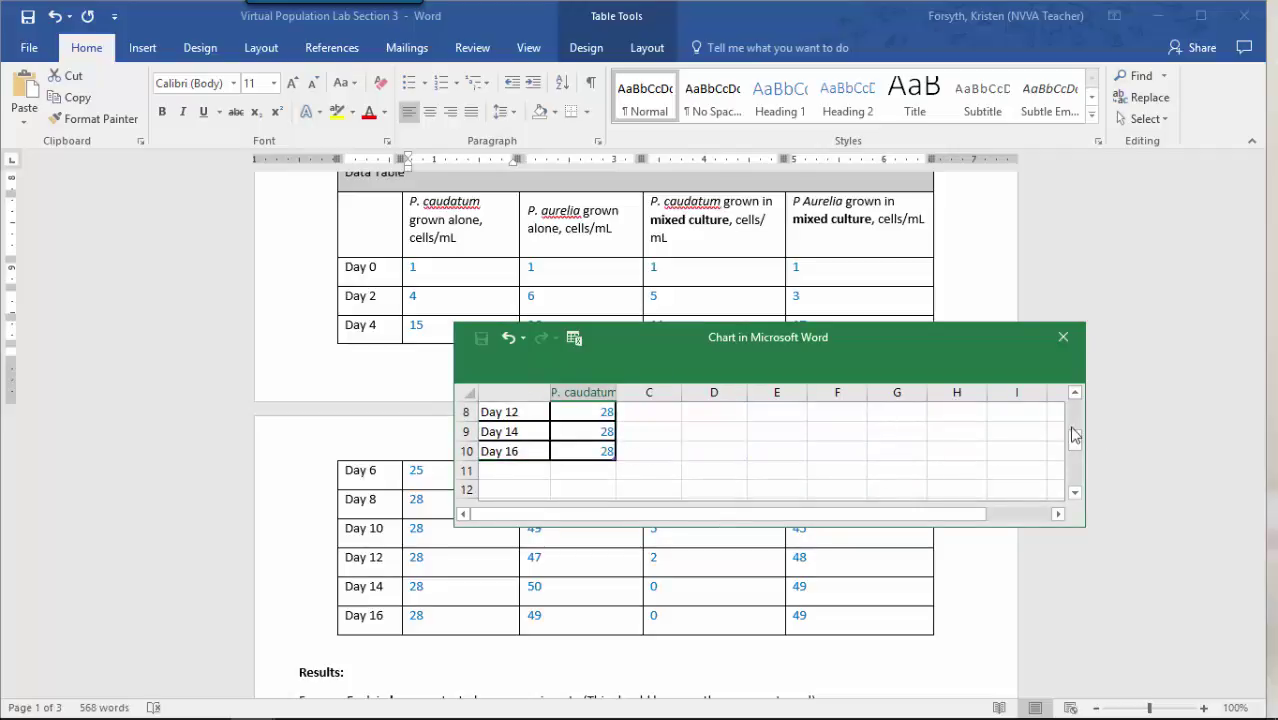
pyautogui.moveTo(1073, 434); pyautogui.dragTo(1072, 412)
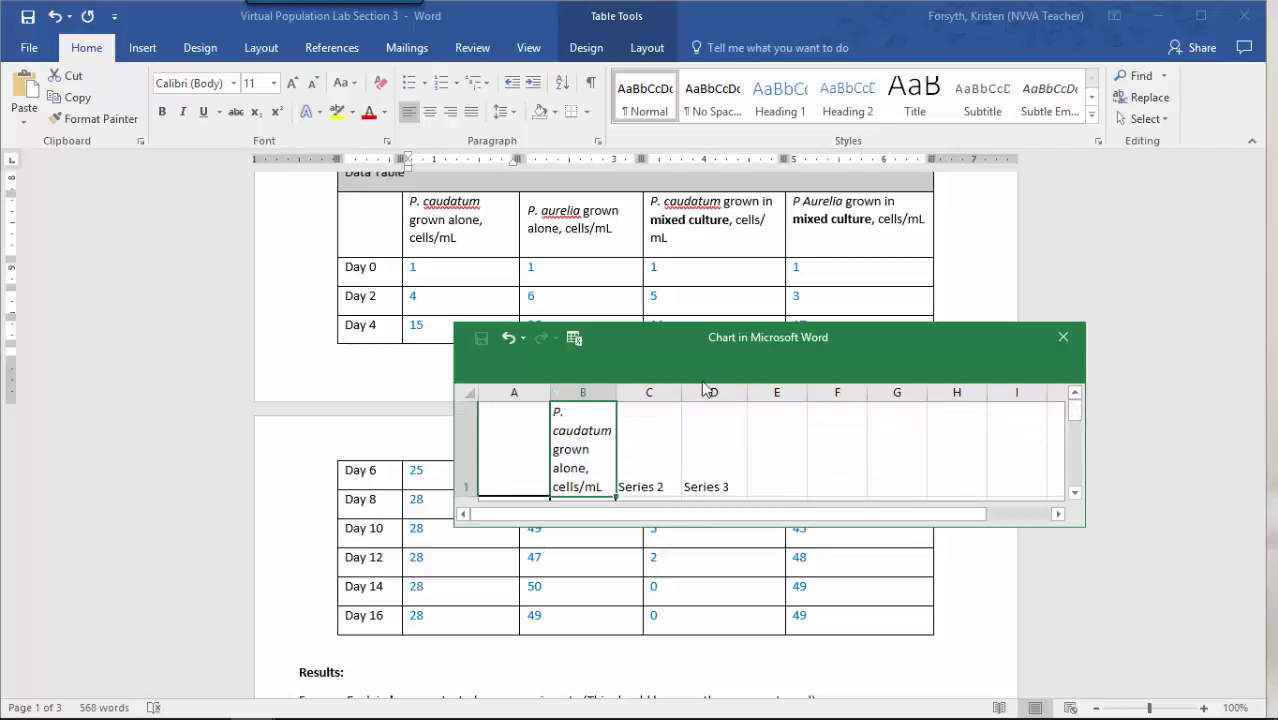
pyautogui.moveTo(650, 392); pyautogui.dragTo(712, 392)
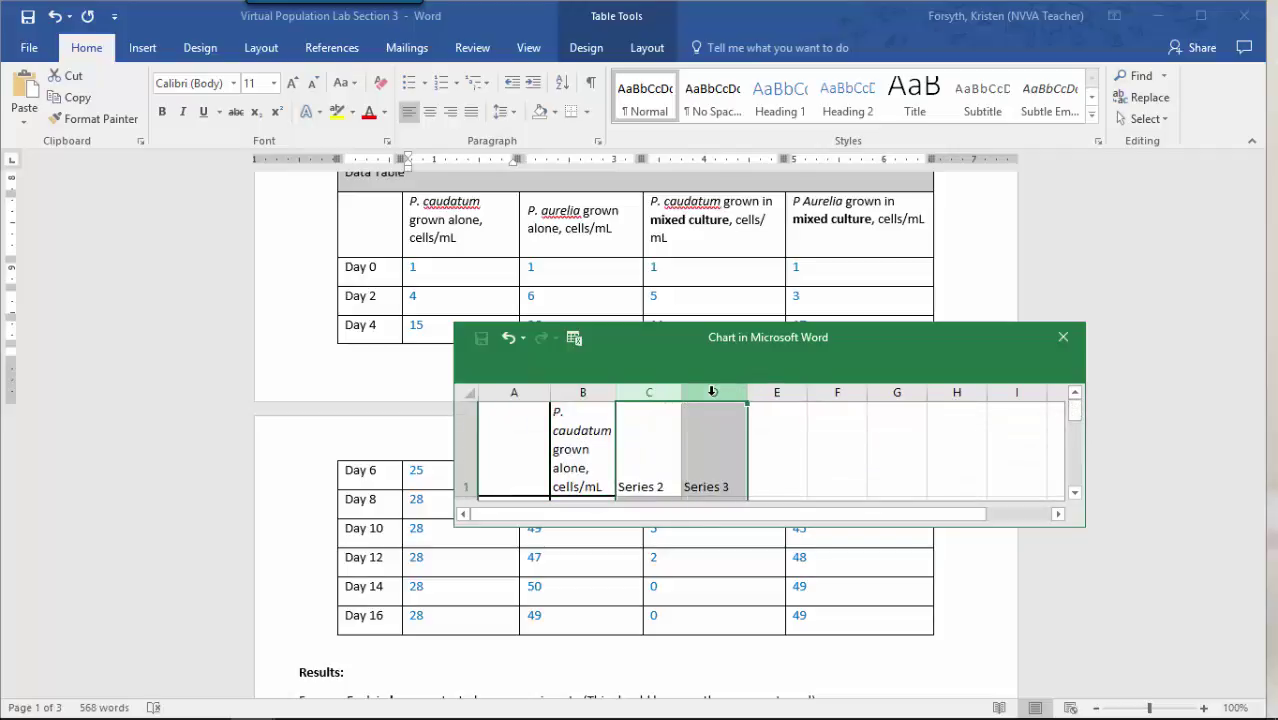
pyautogui.press('Delete')
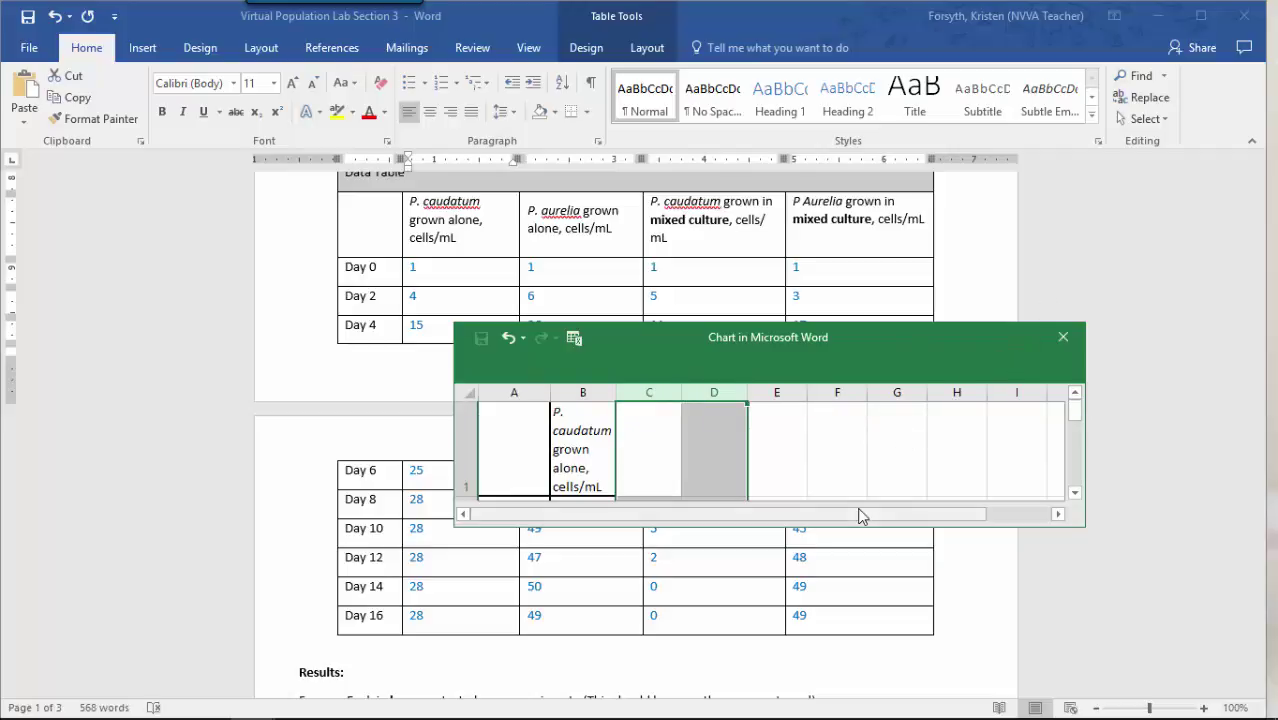
pyautogui.scroll(-5, 858, 514)
pyautogui.scroll(5, 858, 514)
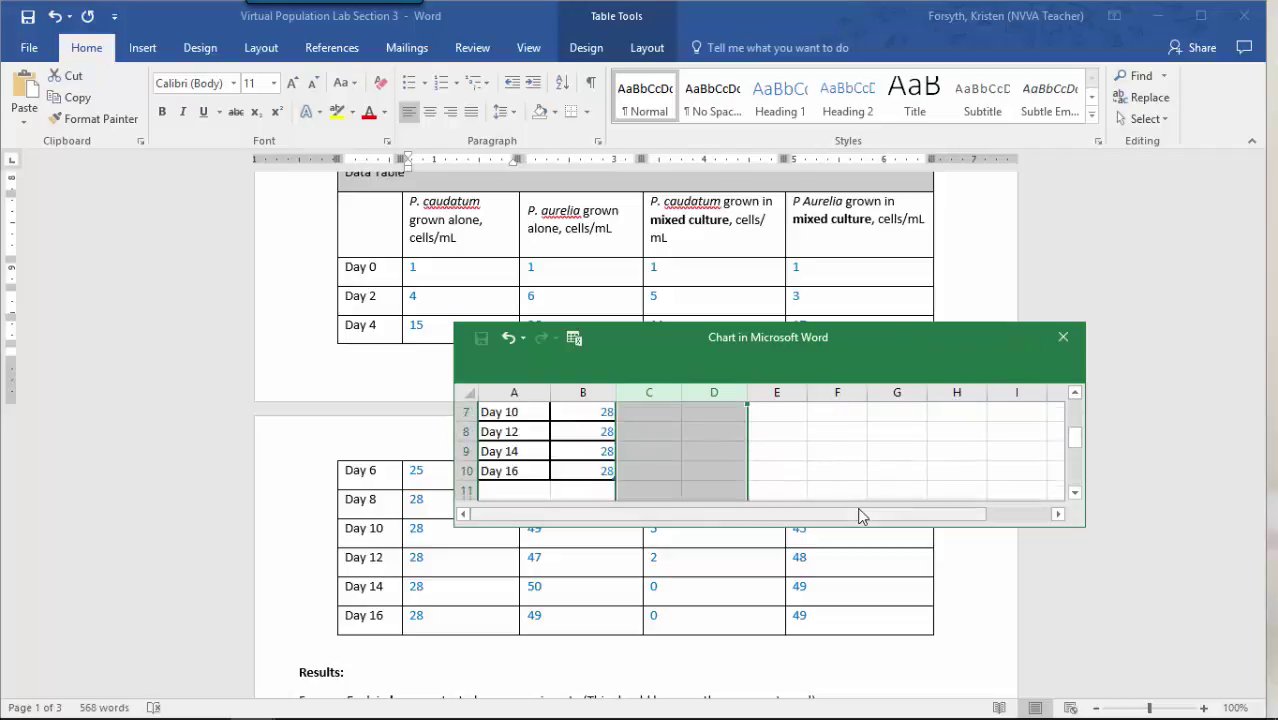
pyautogui.click(862, 605)
pyautogui.scroll(-10, 860, 607)
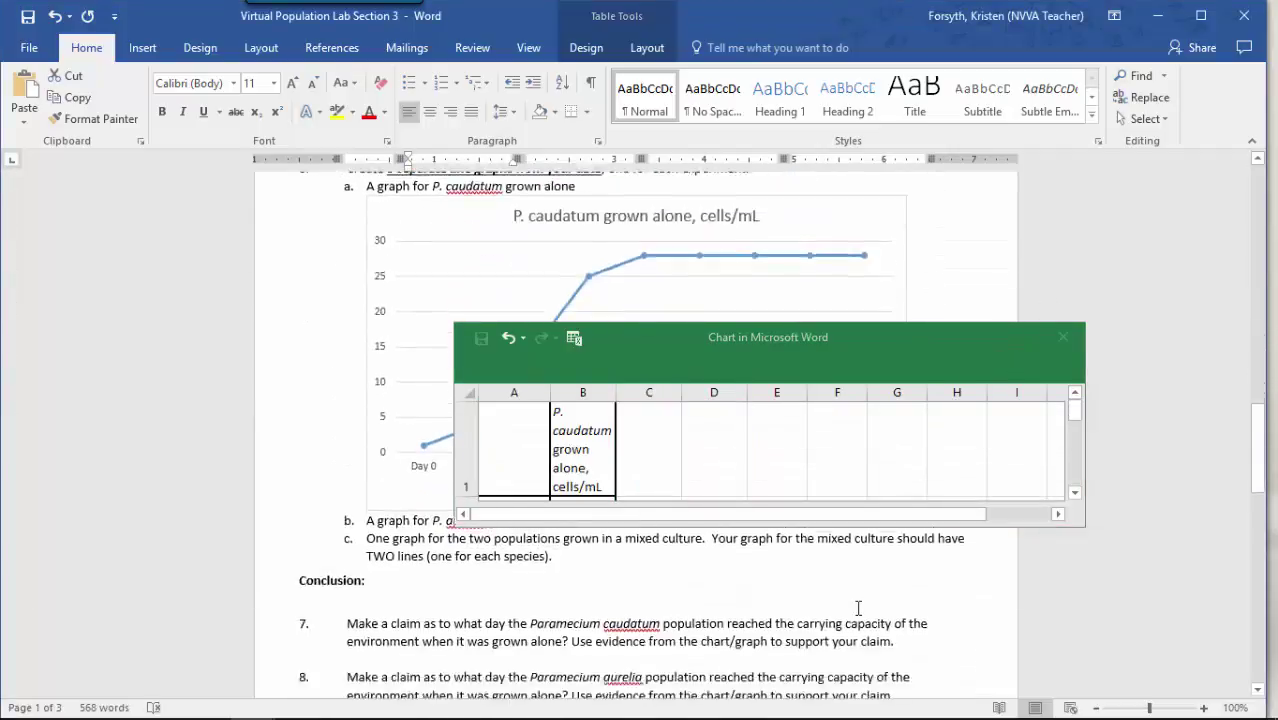
# - Close the first chart's data sheet
pyautogui.scroll(-2, 858, 607)
pyautogui.scroll(3, 858, 607)
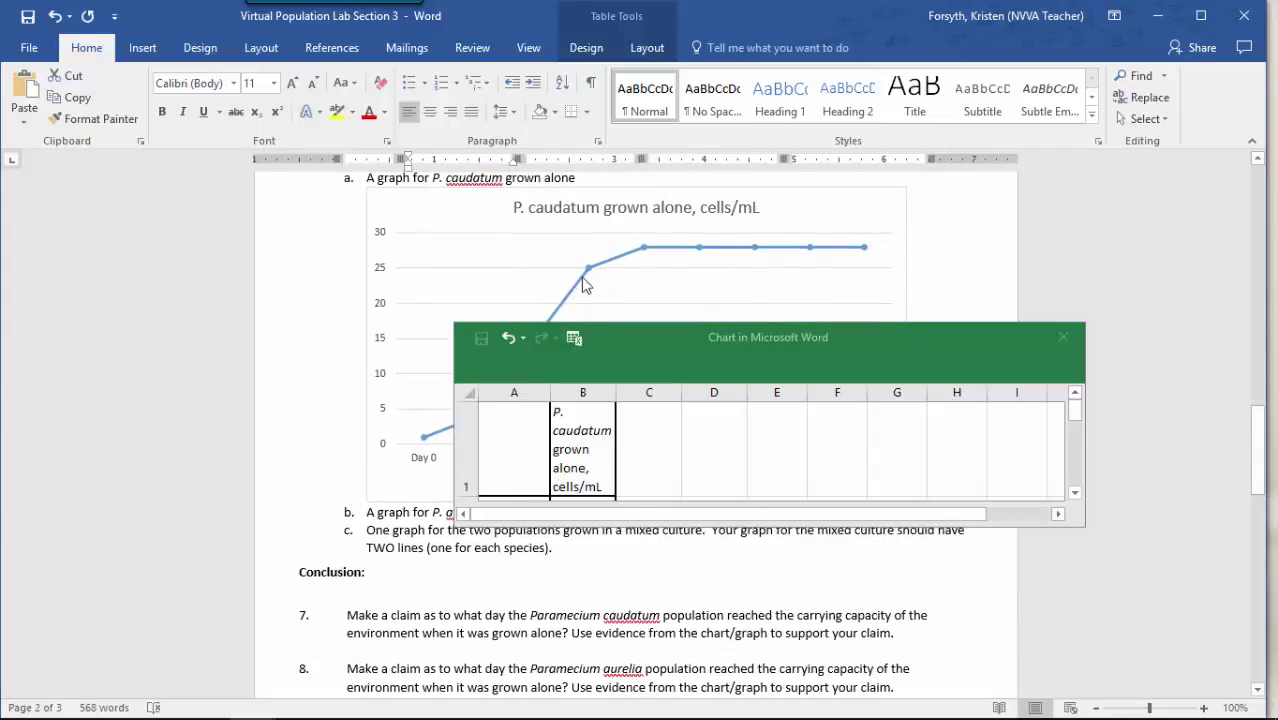
pyautogui.moveTo(643, 251)
pyautogui.click(1062, 337)
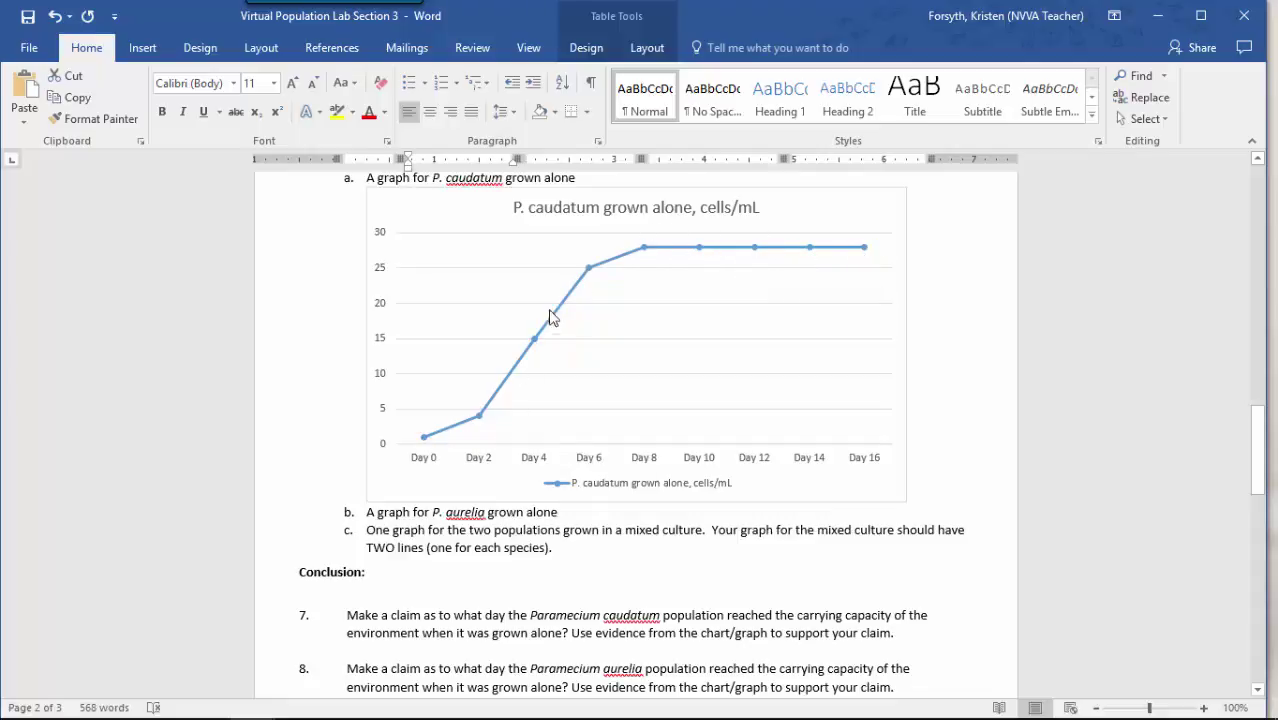
# - Add an unnumbered blank line after item b, the P. aurelia graph item
pyautogui.moveTo(642, 251)
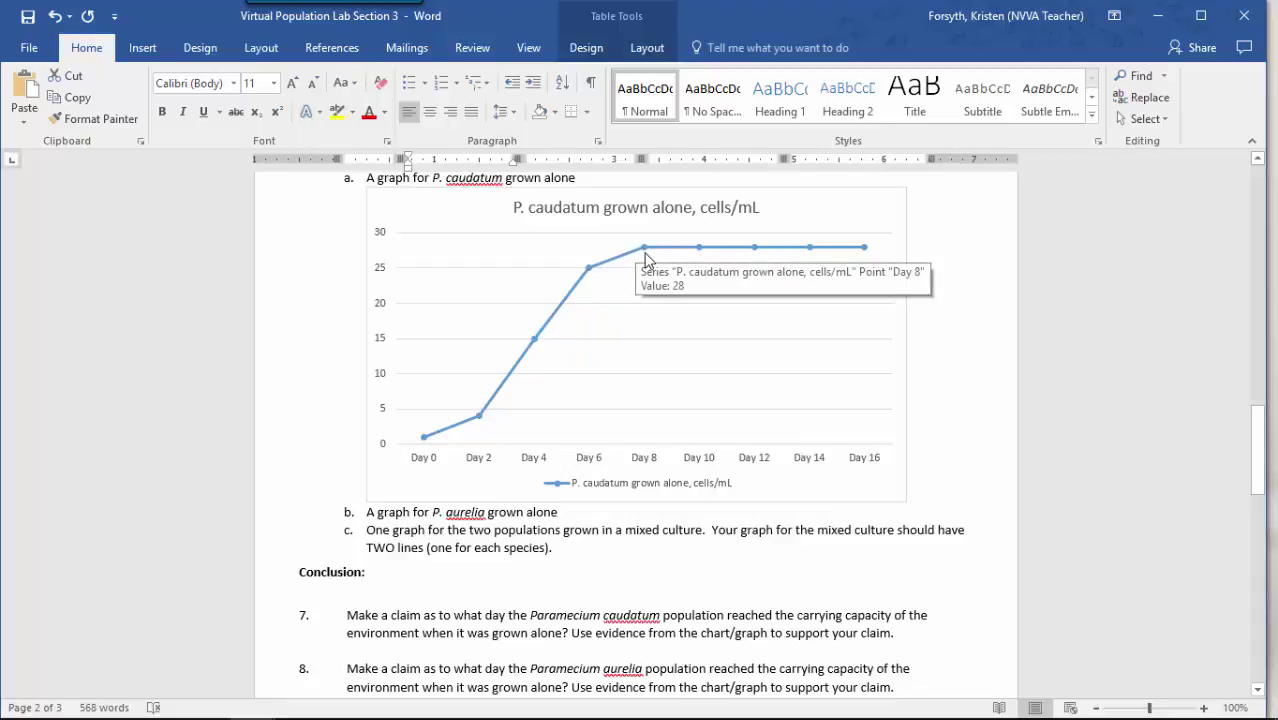
pyautogui.click(578, 516)
pyautogui.press('Return')
pyautogui.press('BackSpace')
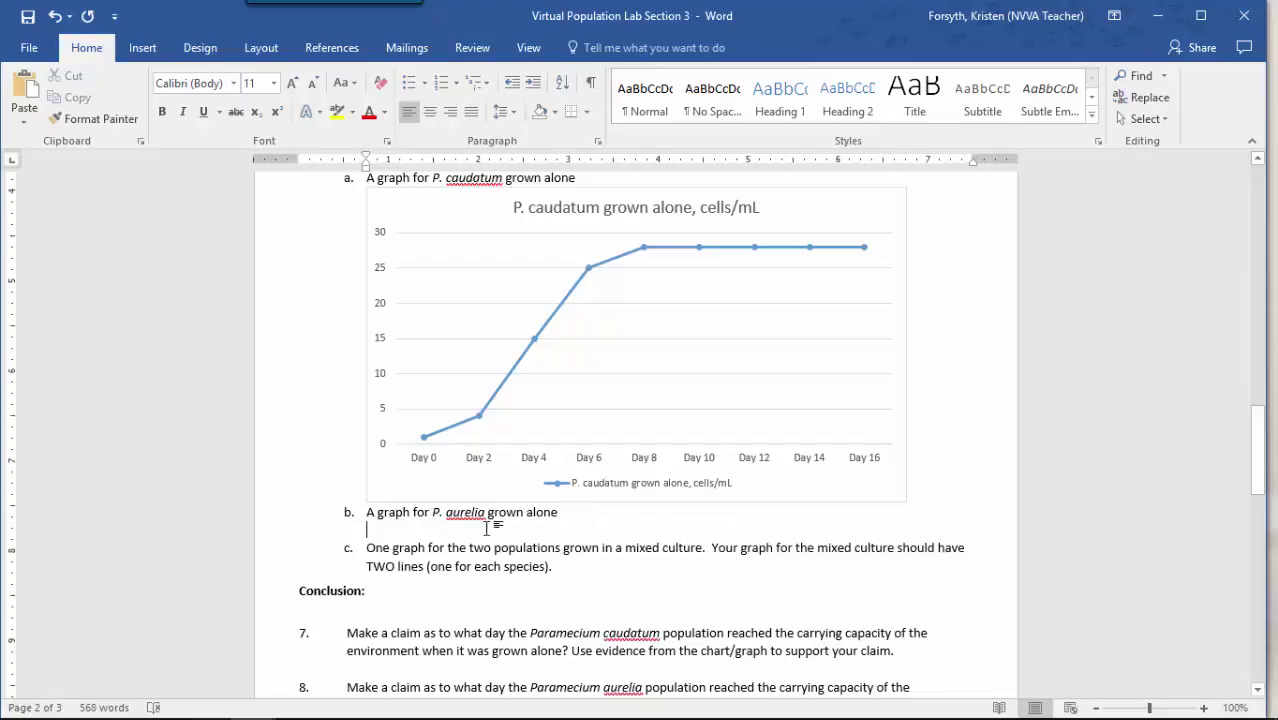
# - Insert a Line with Markers chart into the document
pyautogui.click(200, 50)
pyautogui.click(145, 48)
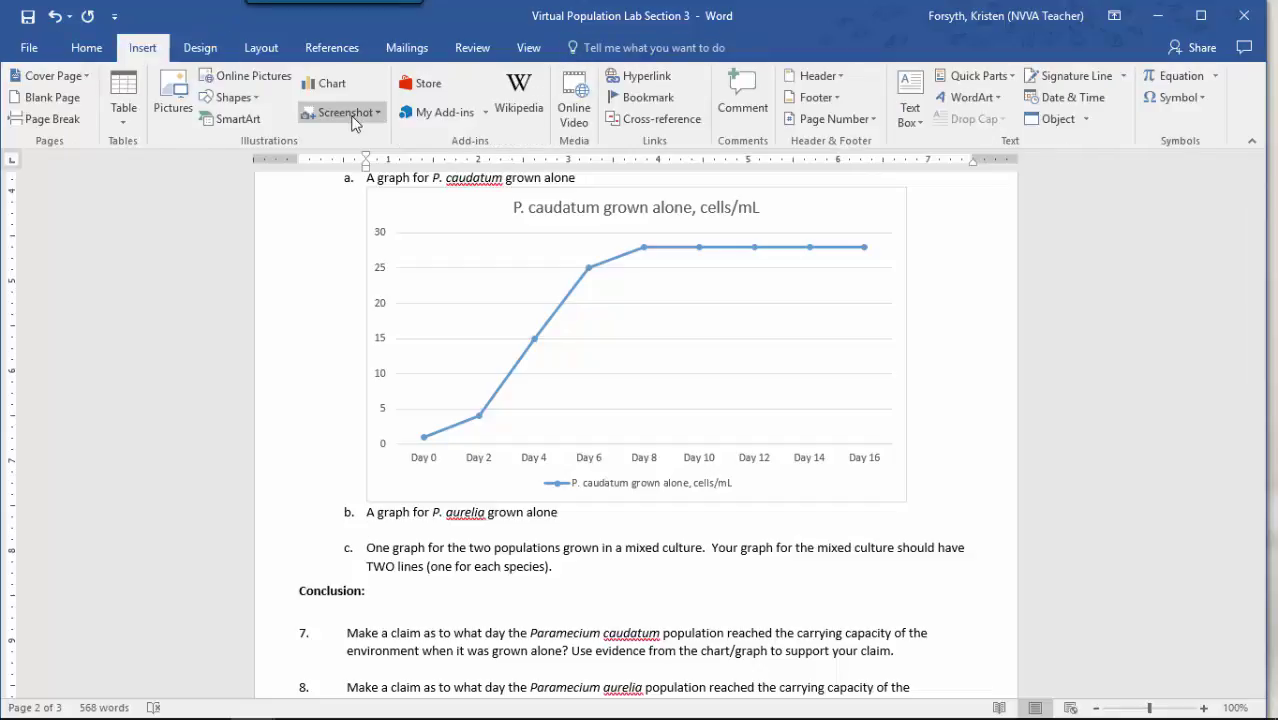
pyautogui.click(333, 85)
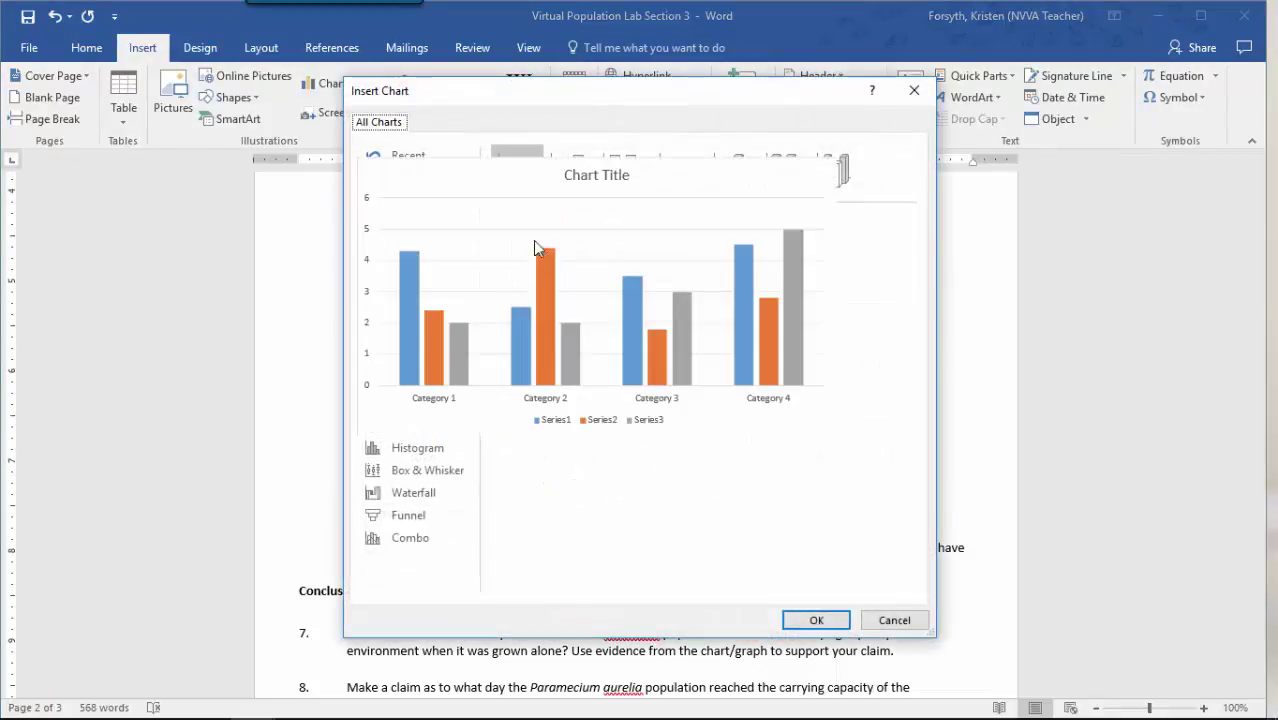
pyautogui.click(414, 228)
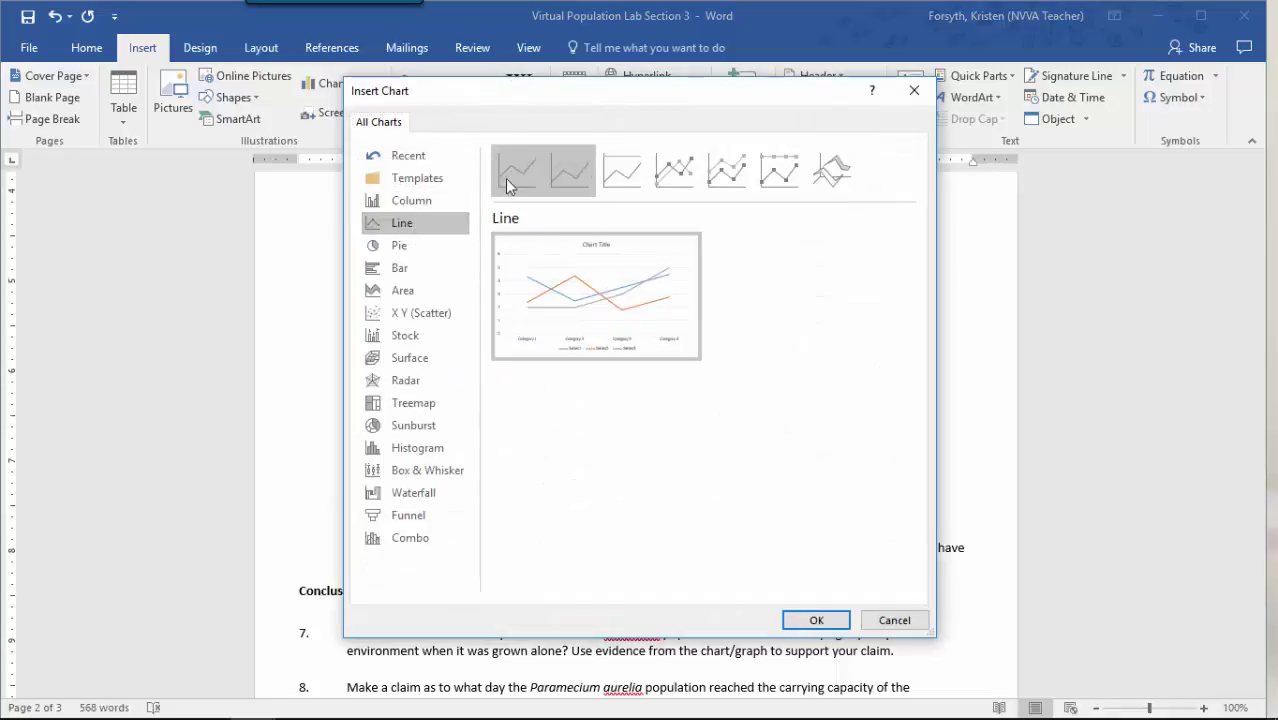
pyautogui.click(675, 171)
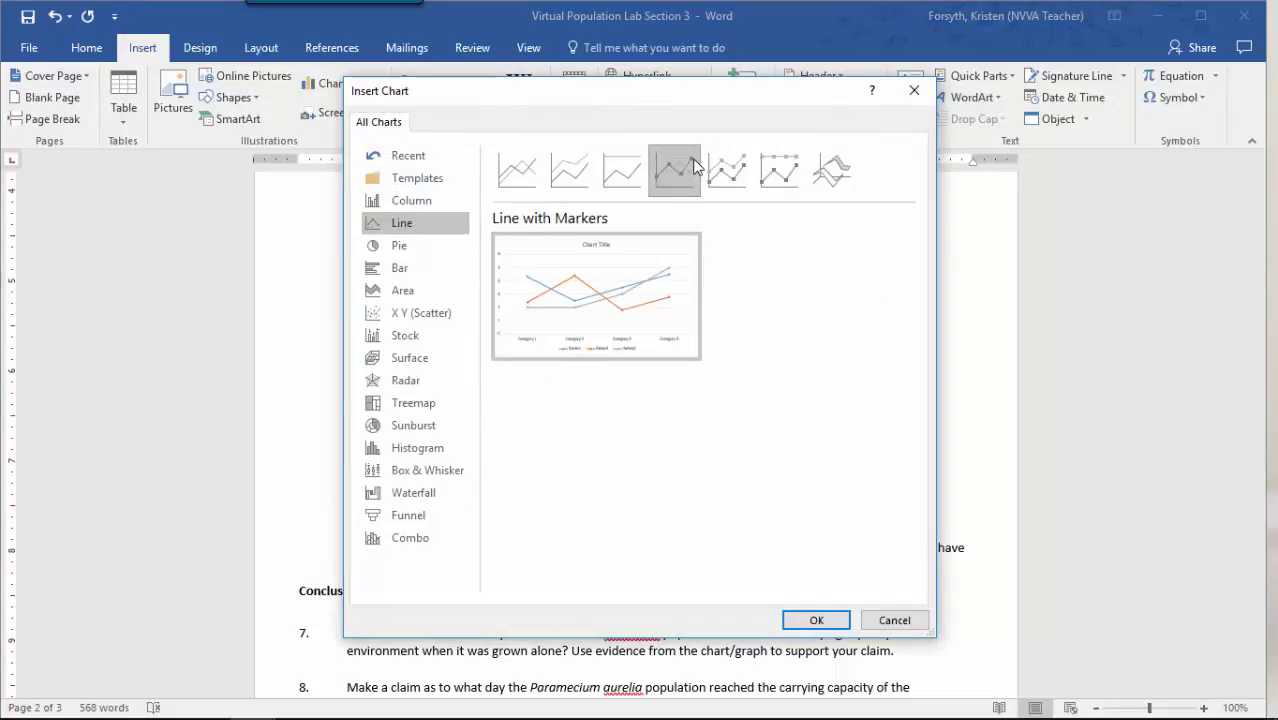
pyautogui.click(818, 620)
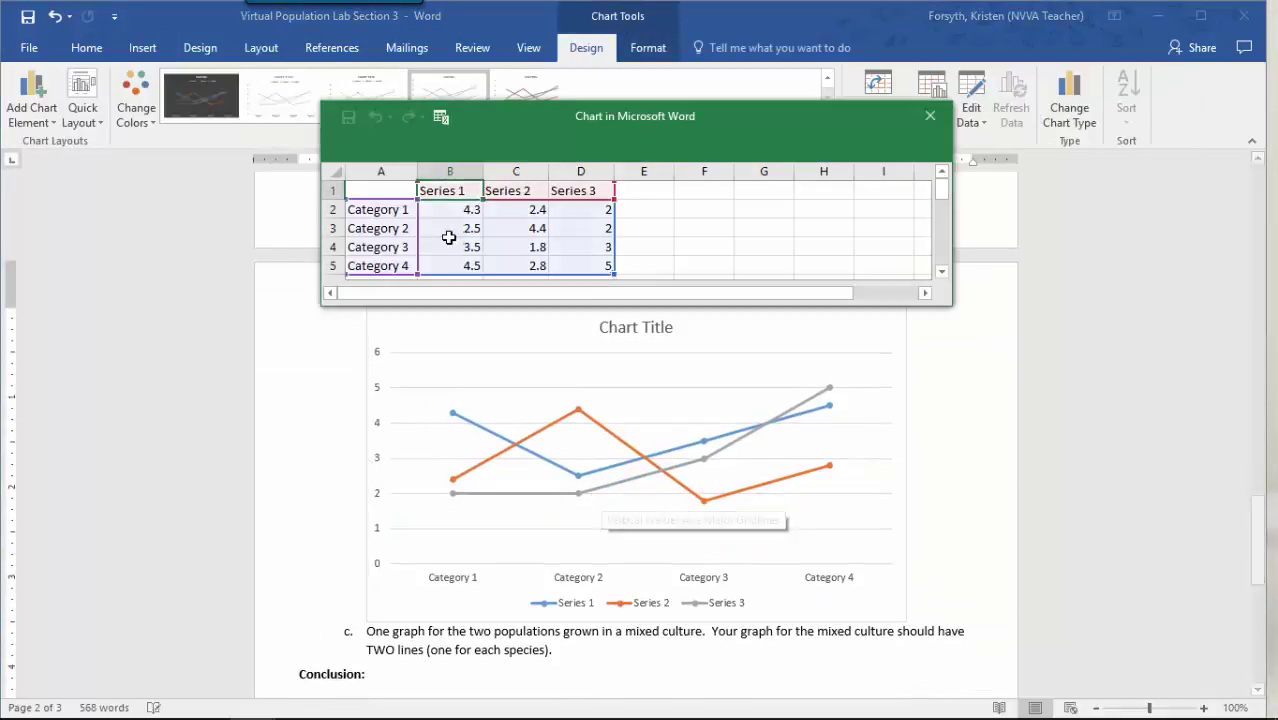
# - Copy the Day 0–Day 16 labels from the data table into the chart's category cells starting at A2
pyautogui.scroll(15, 645, 431)
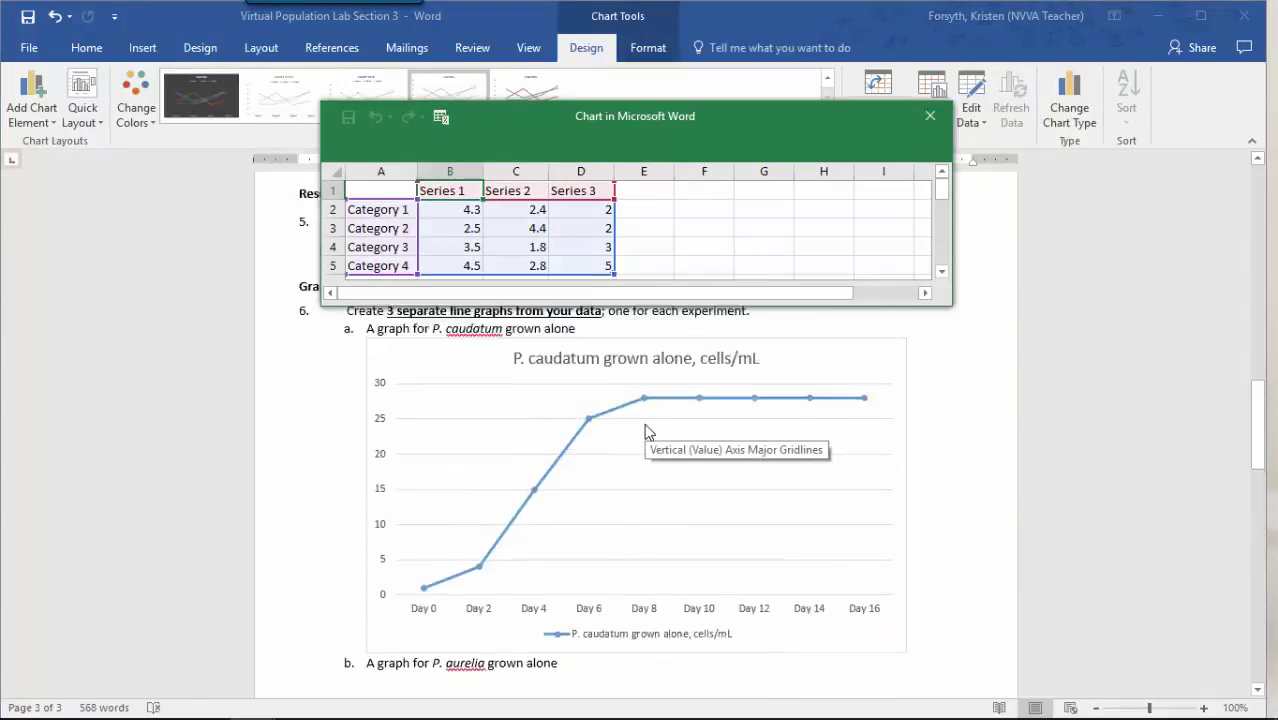
pyautogui.scroll(-3, 596, 402)
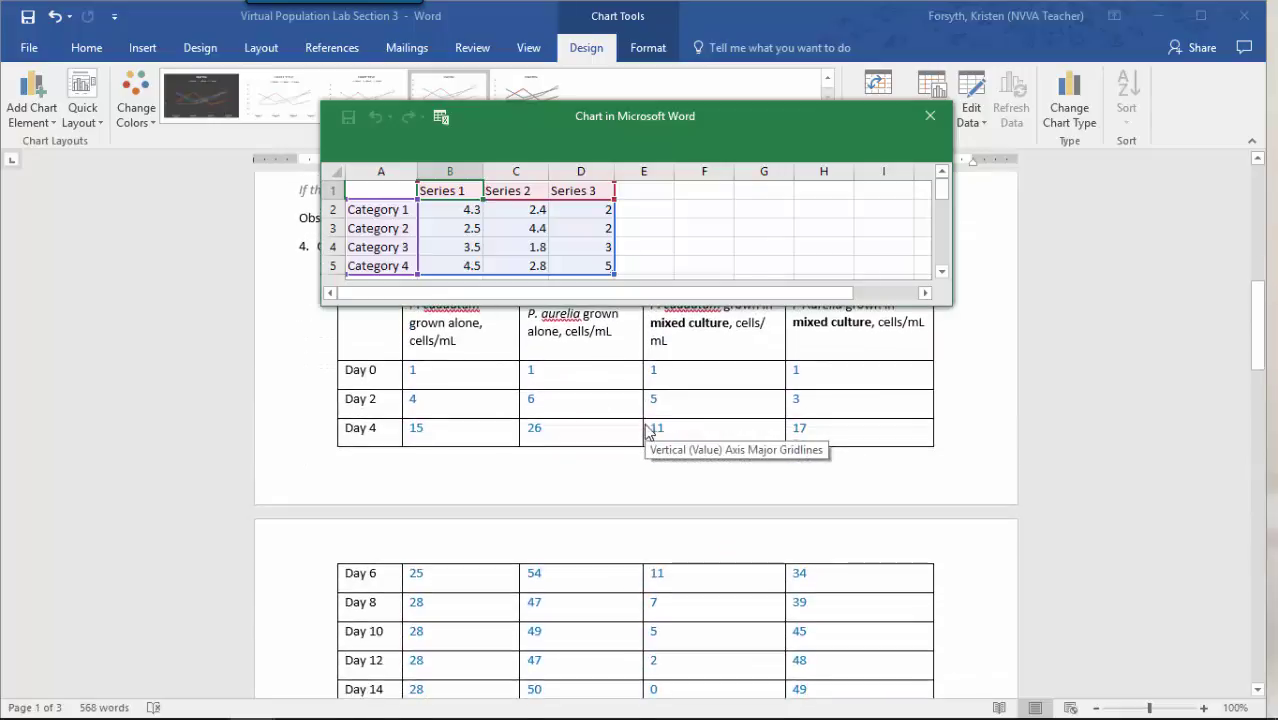
pyautogui.click(352, 378)
pyautogui.click(350, 376)
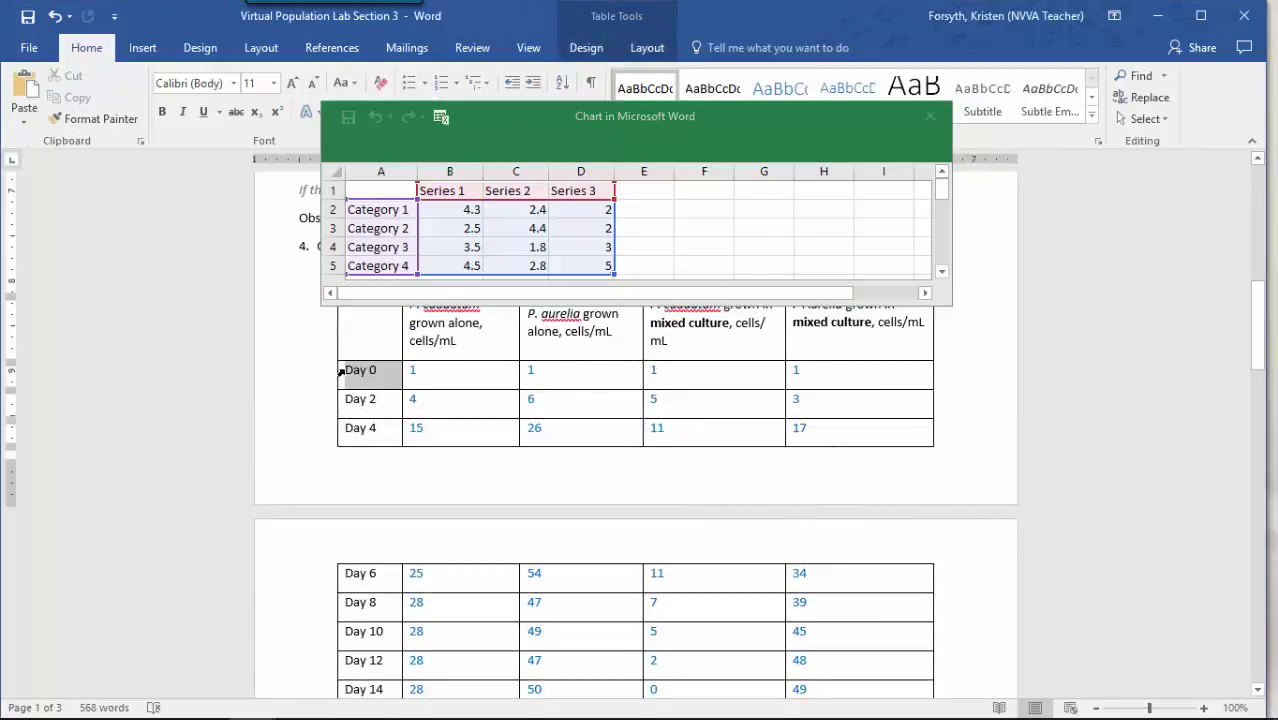
pyautogui.click(344, 376)
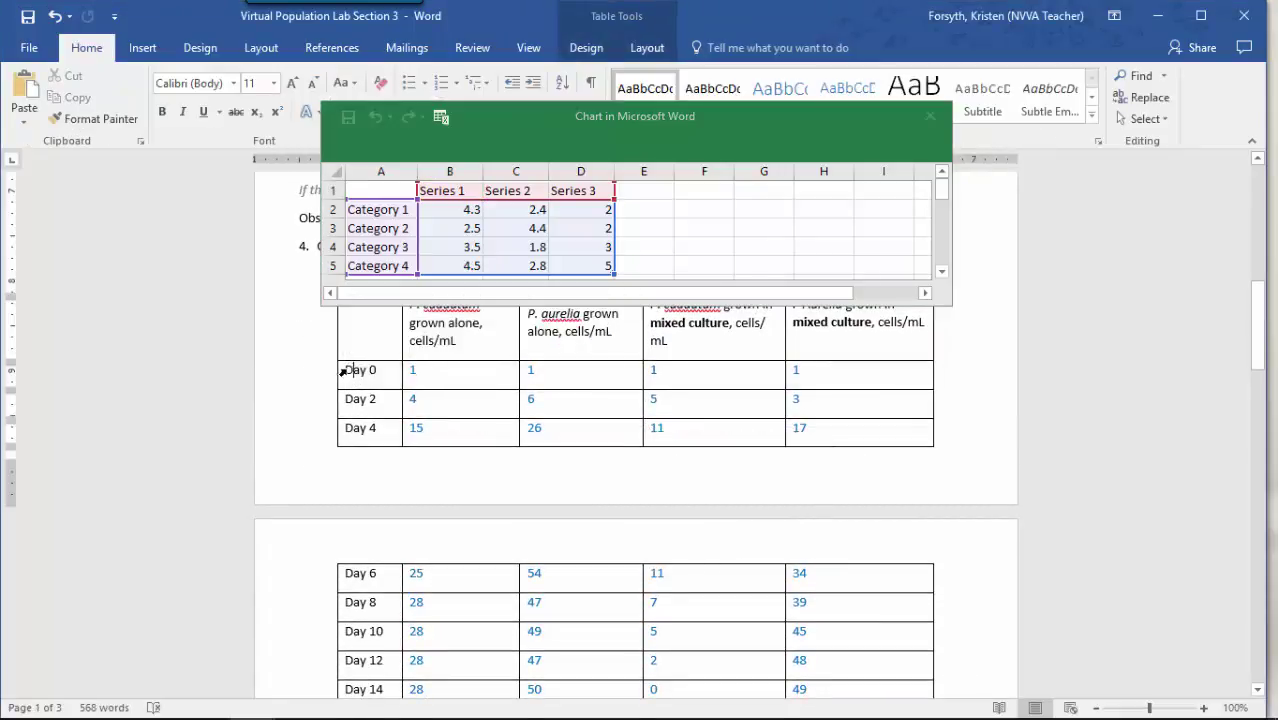
pyautogui.moveTo(348, 370); pyautogui.dragTo(385, 619)
pyautogui.click(385, 583)
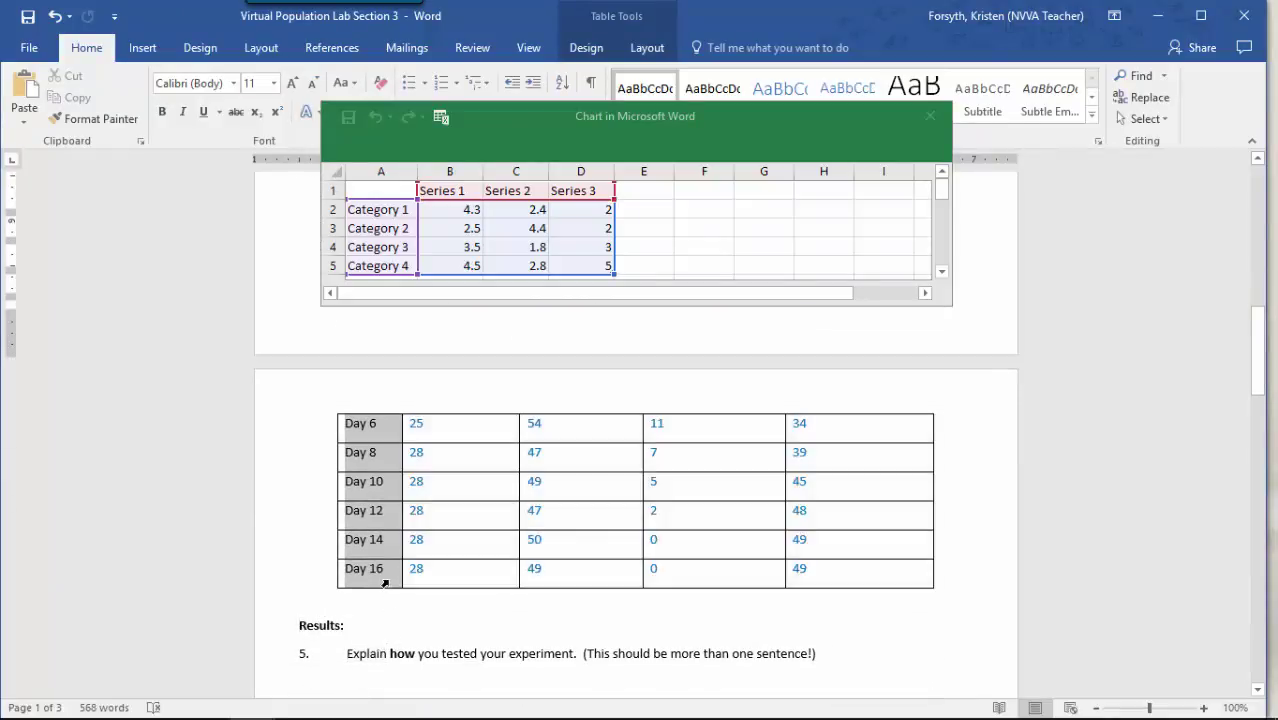
pyautogui.rightClick(370, 488)
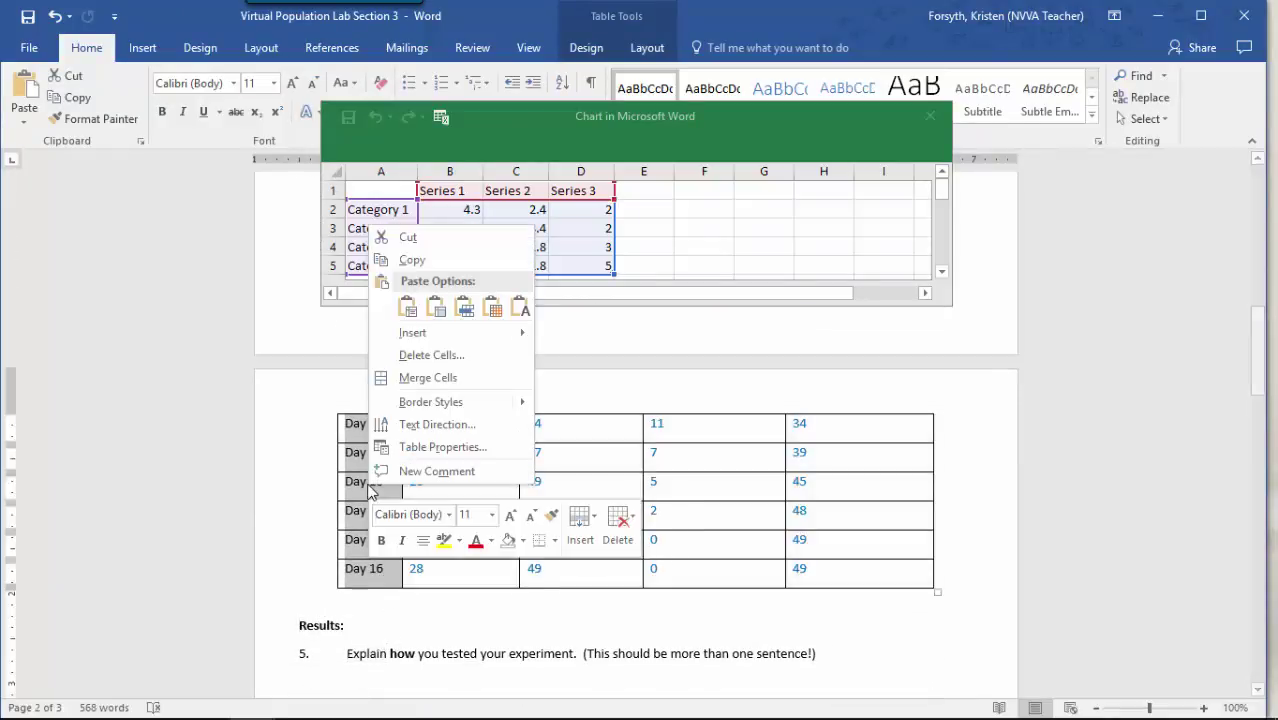
pyautogui.click(410, 240)
pyautogui.click(400, 218)
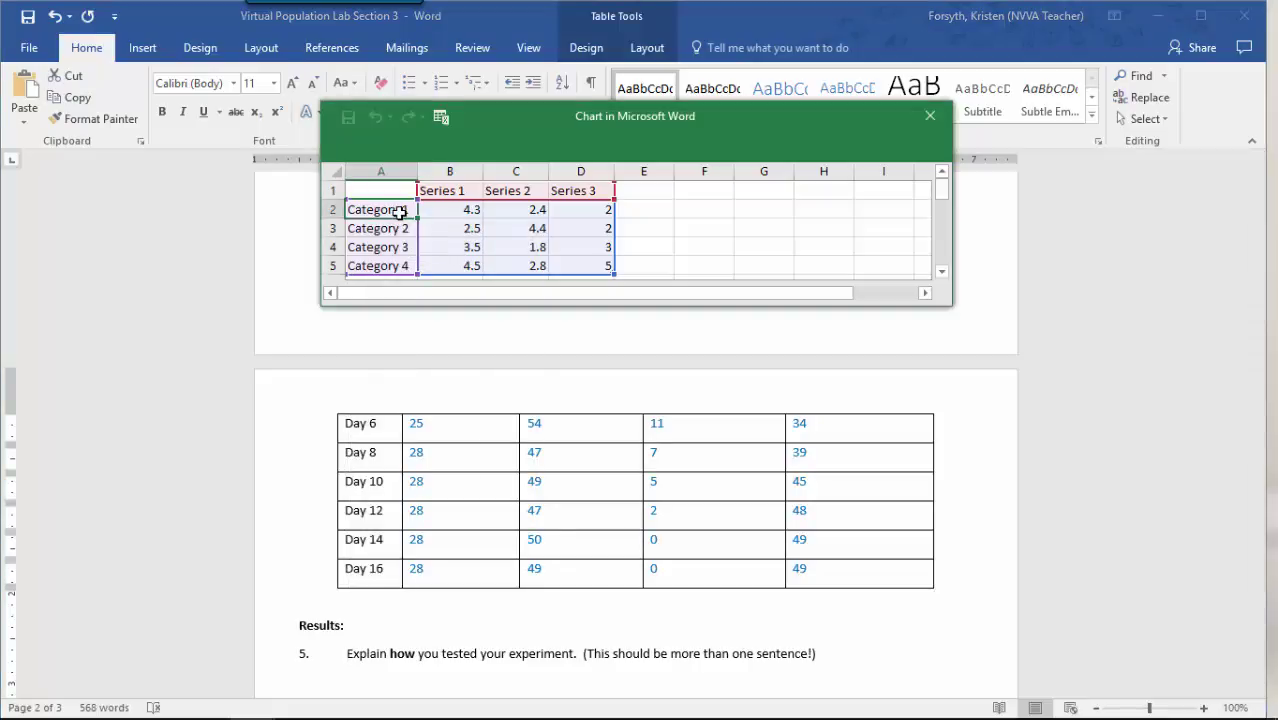
pyautogui.rightClick(400, 212)
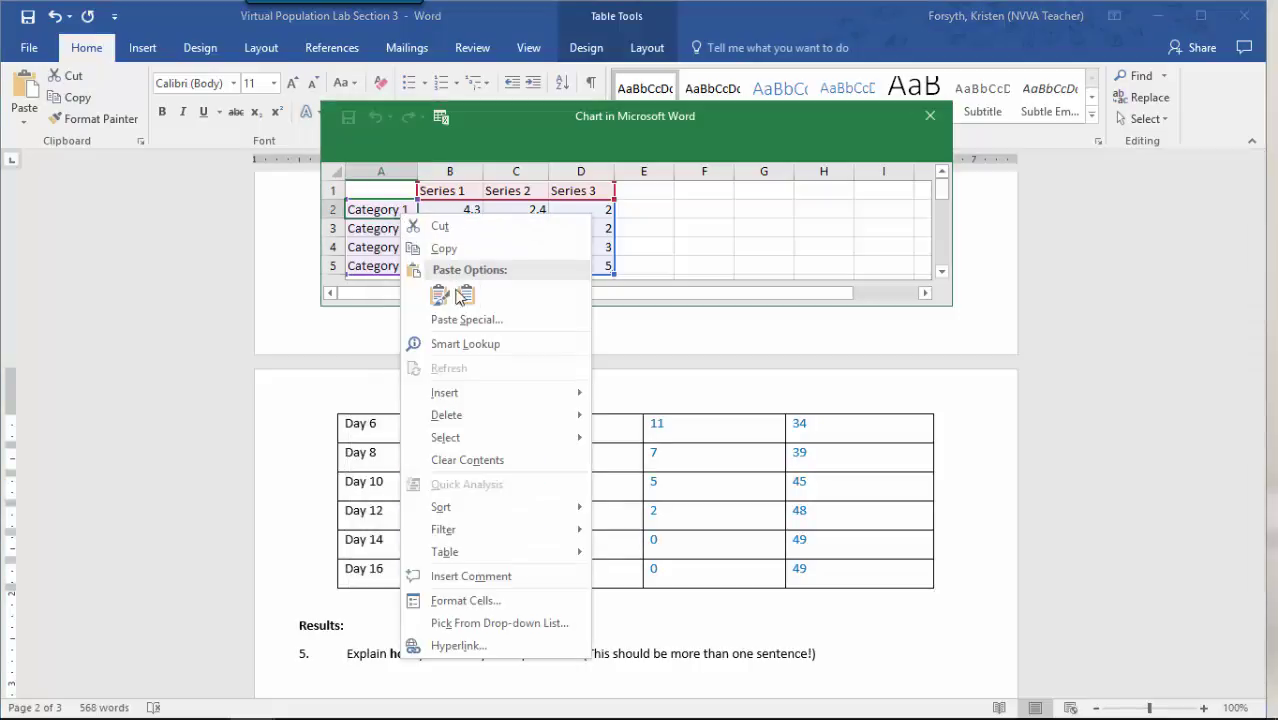
pyautogui.click(438, 296)
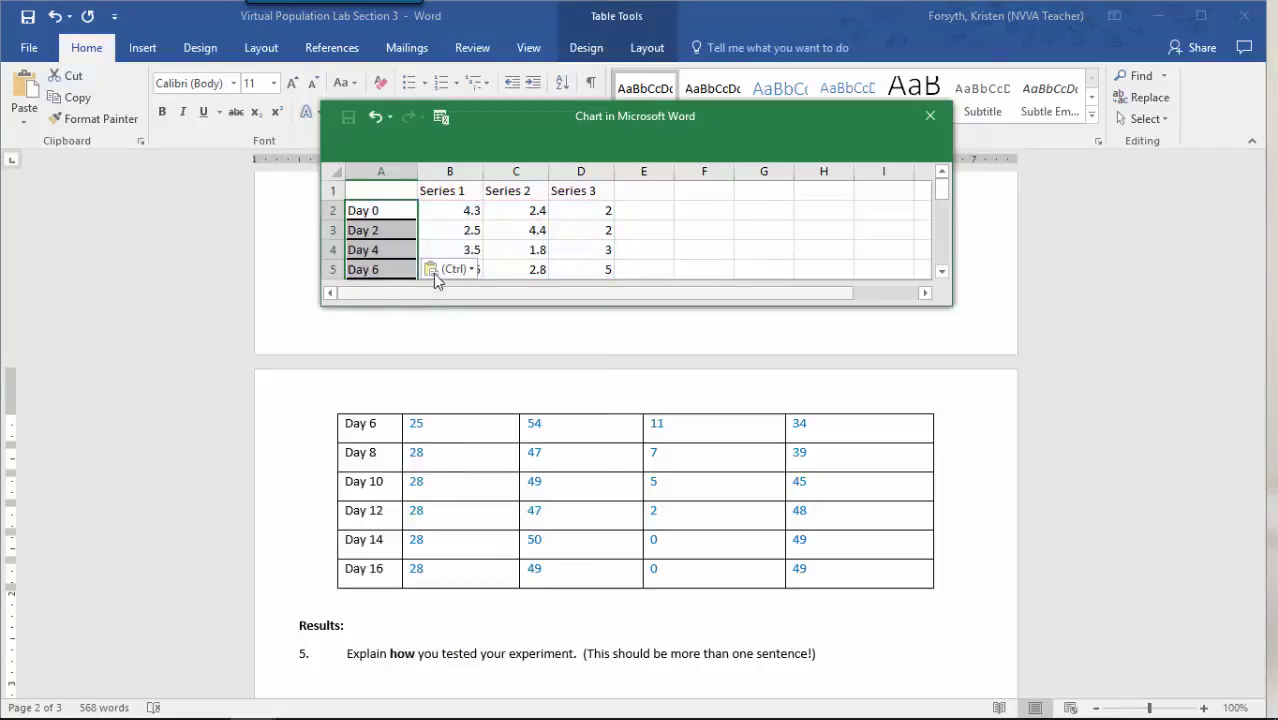
pyautogui.click(442, 229)
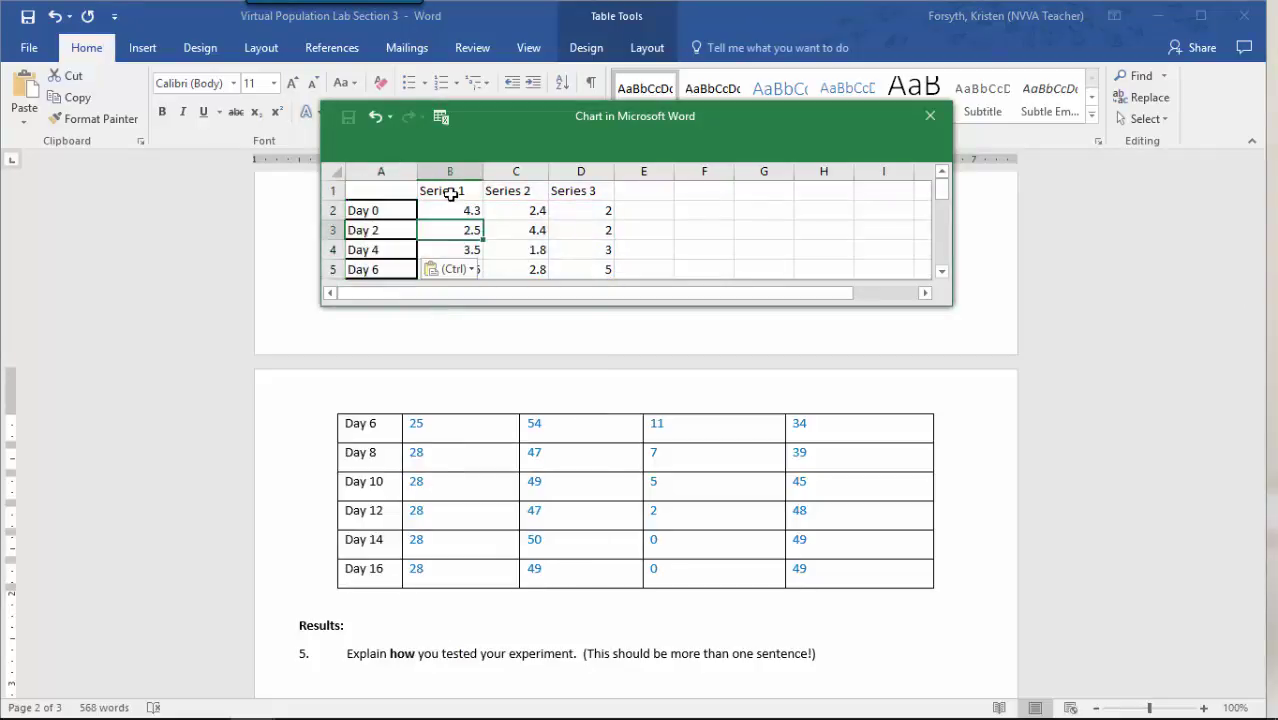
# - Clear the Series 2 and Series 3 columns and resize the chart data range to column B
pyautogui.moveTo(542, 171); pyautogui.dragTo(577, 170)
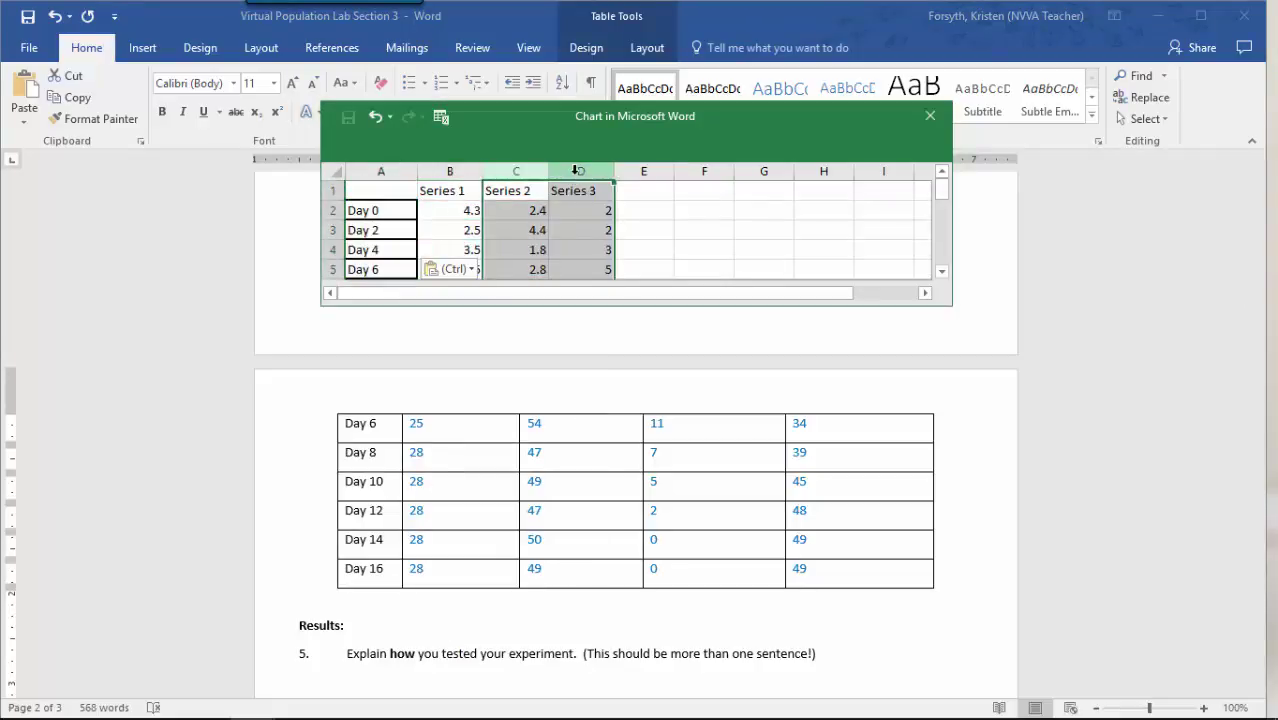
pyautogui.press('Delete')
pyautogui.scroll(-1, 668, 286)
pyautogui.scroll(-3, 670, 290)
pyautogui.moveTo(621, 209); pyautogui.dragTo(606, 207)
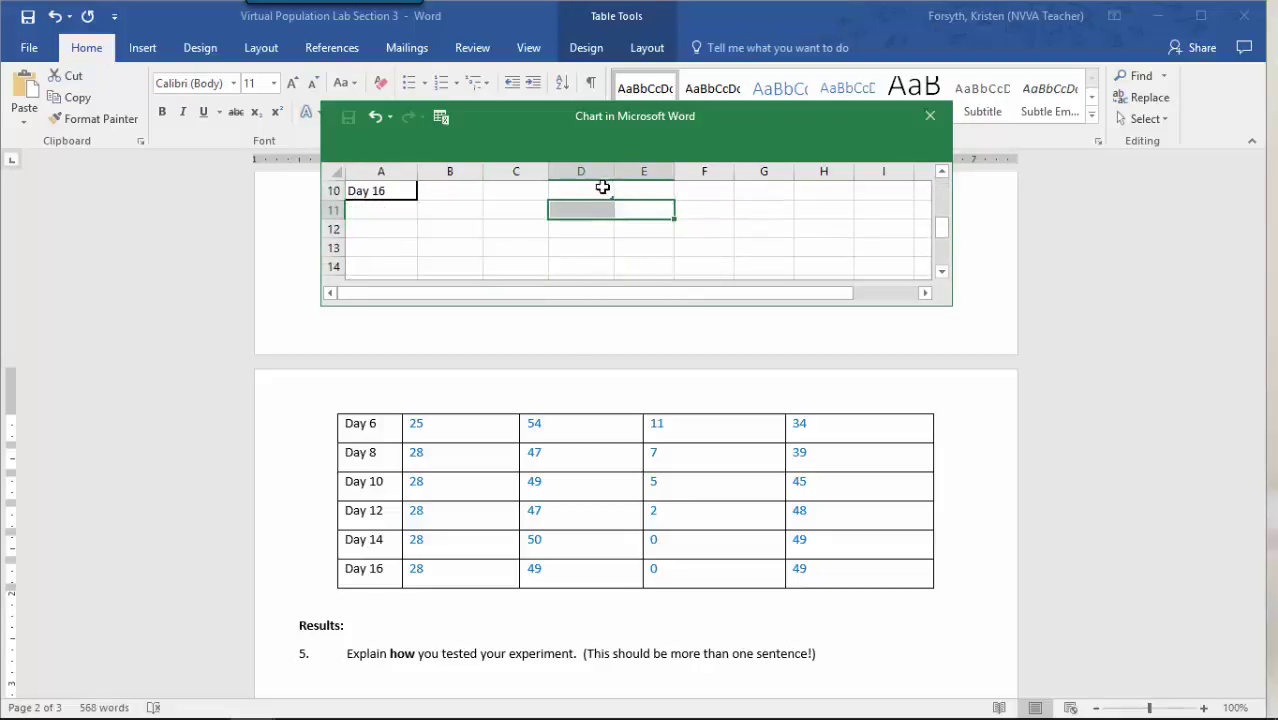
pyautogui.click(603, 189)
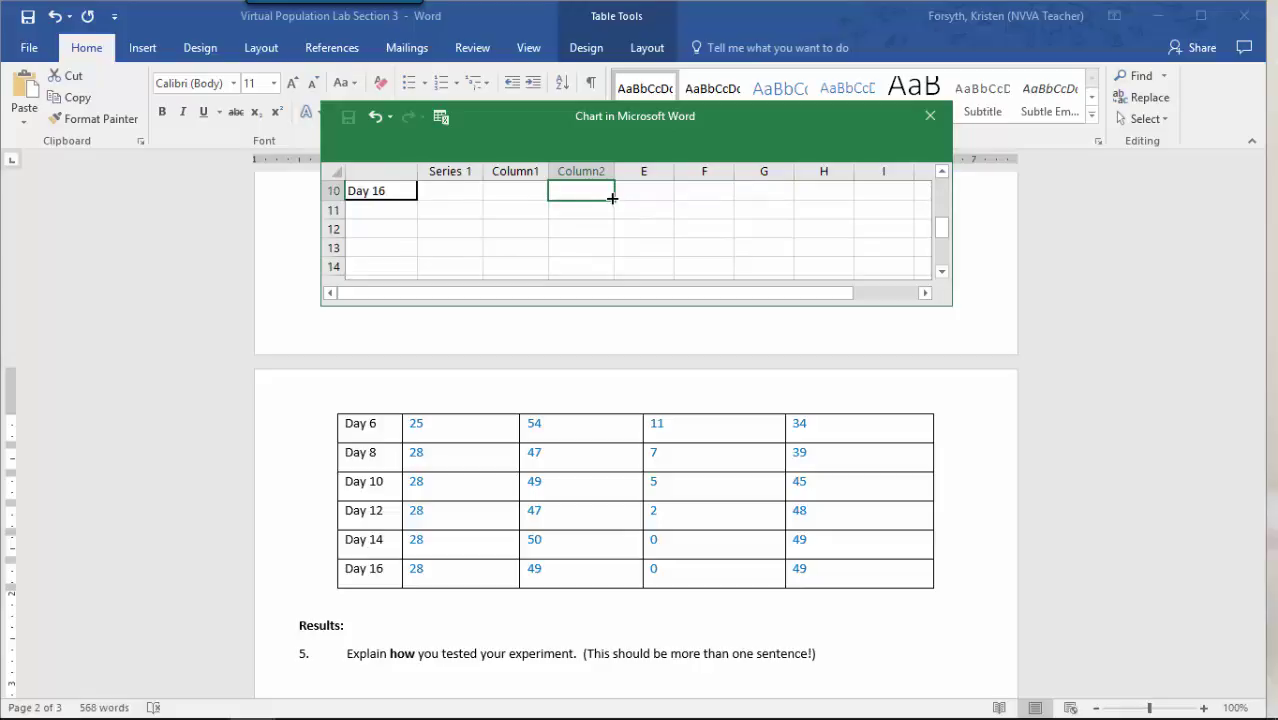
pyautogui.moveTo(607, 191); pyautogui.dragTo(494, 195)
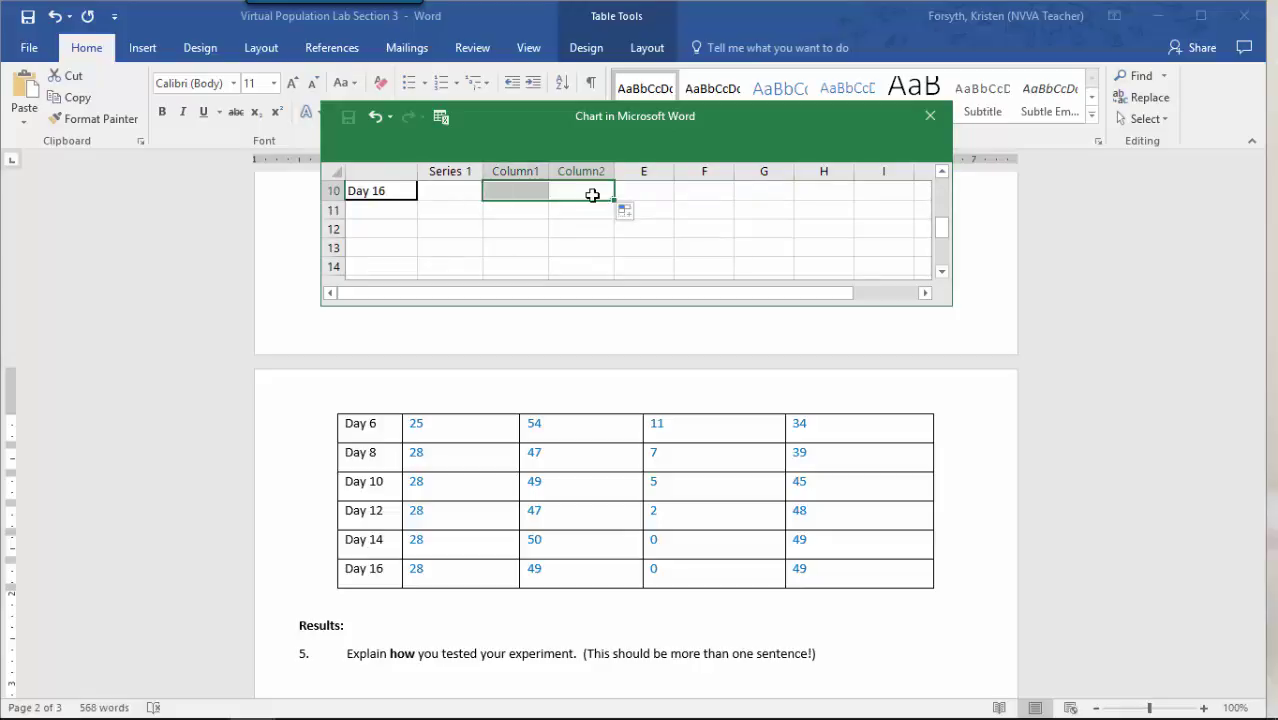
pyautogui.click(741, 262)
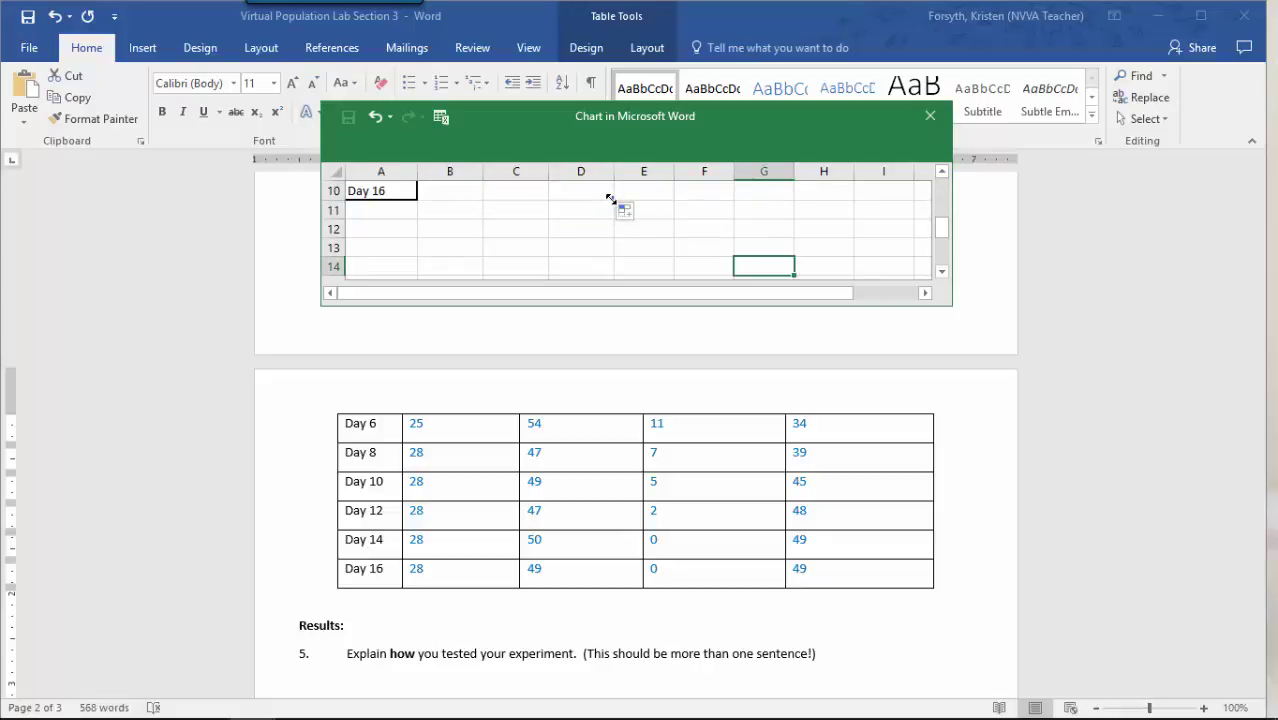
pyautogui.moveTo(600, 197); pyautogui.dragTo(493, 196)
pyautogui.scroll(3, 507, 214)
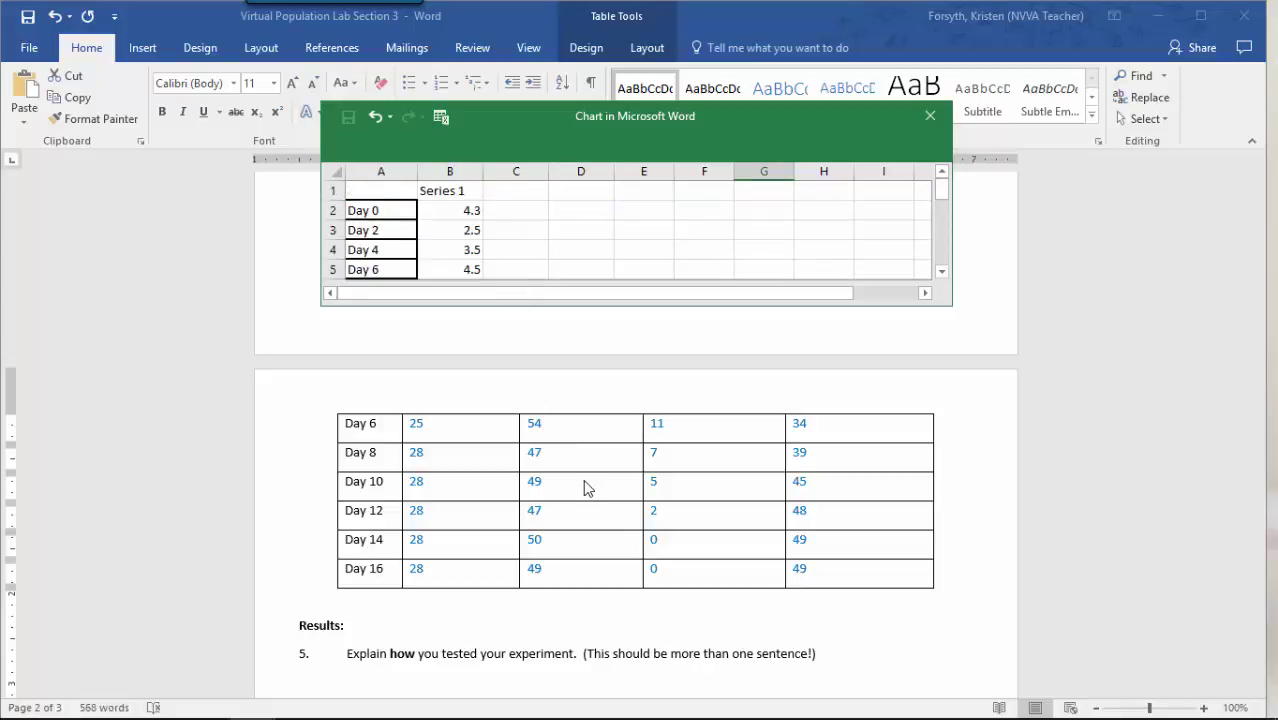
# - Paste the P. aurelia grown alone column, header through Day 16, into chart cell B1
pyautogui.click(466, 189)
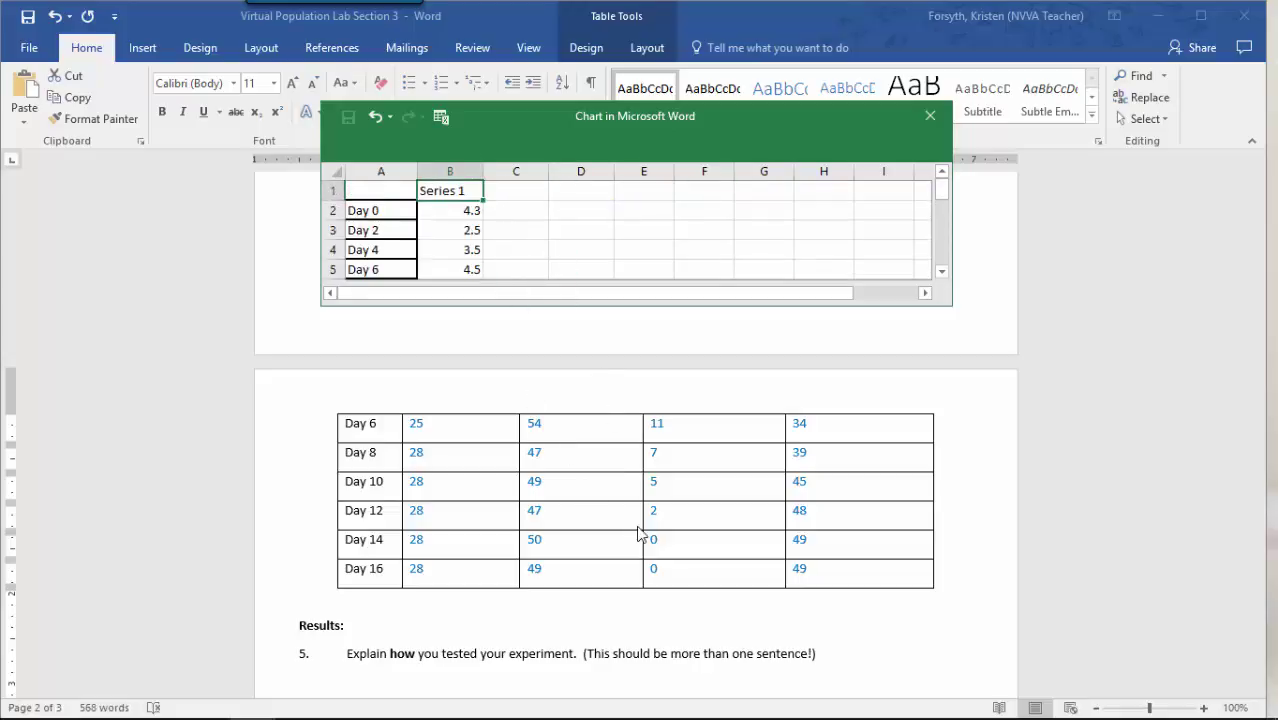
pyautogui.scroll(1, 638, 533)
pyautogui.scroll(5, 638, 533)
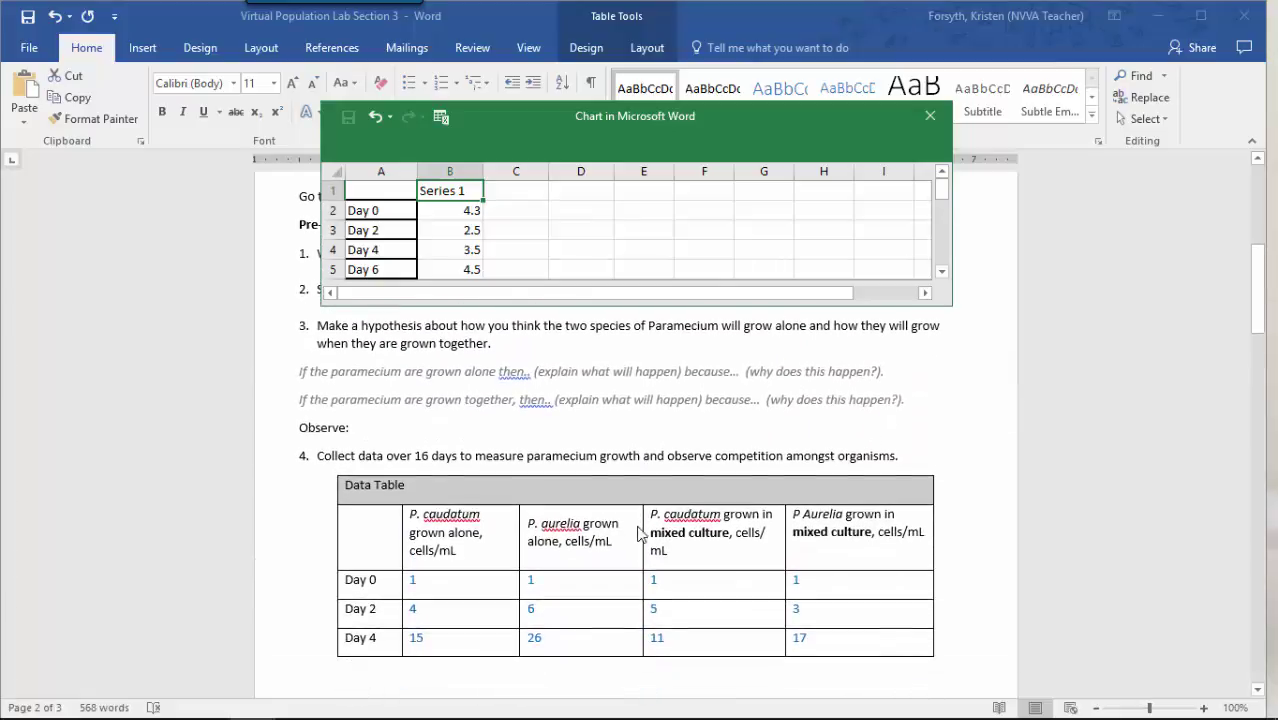
pyautogui.click(530, 515)
pyautogui.moveTo(530, 515); pyautogui.dragTo(617, 630)
pyautogui.hotkey('ctrl', 'c')
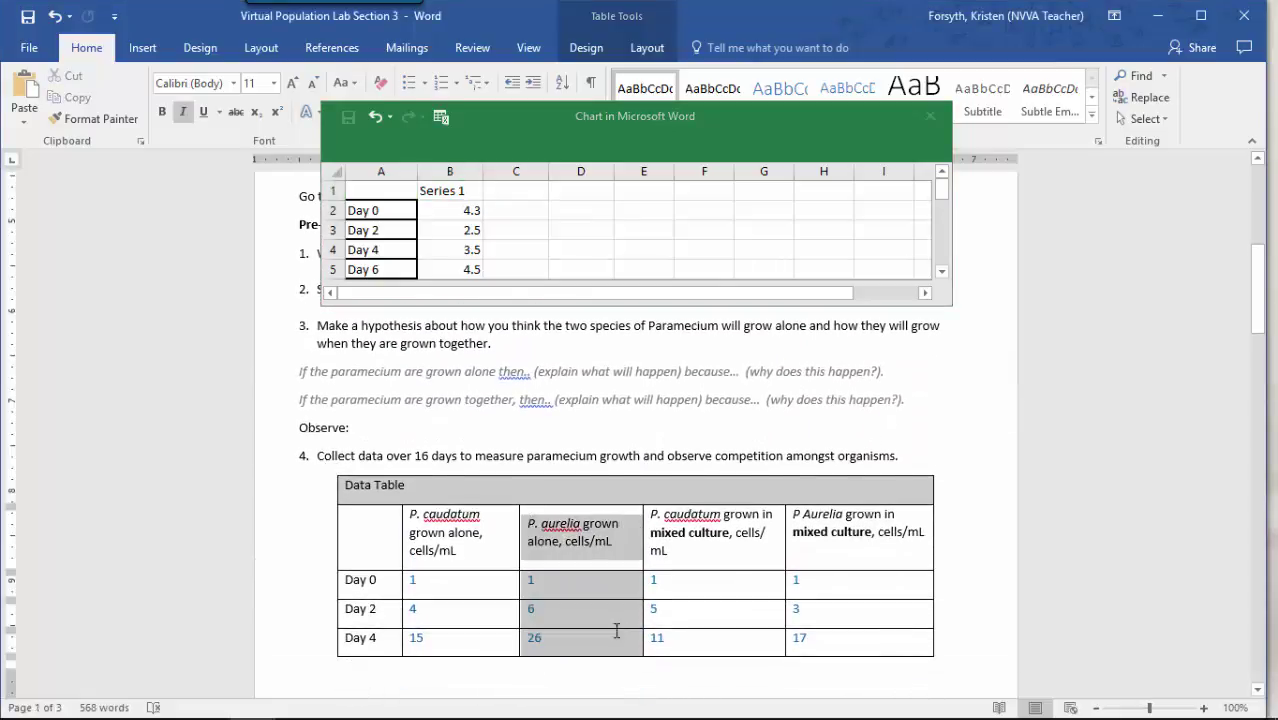
pyautogui.moveTo(608, 693); pyautogui.dragTo(585, 539)
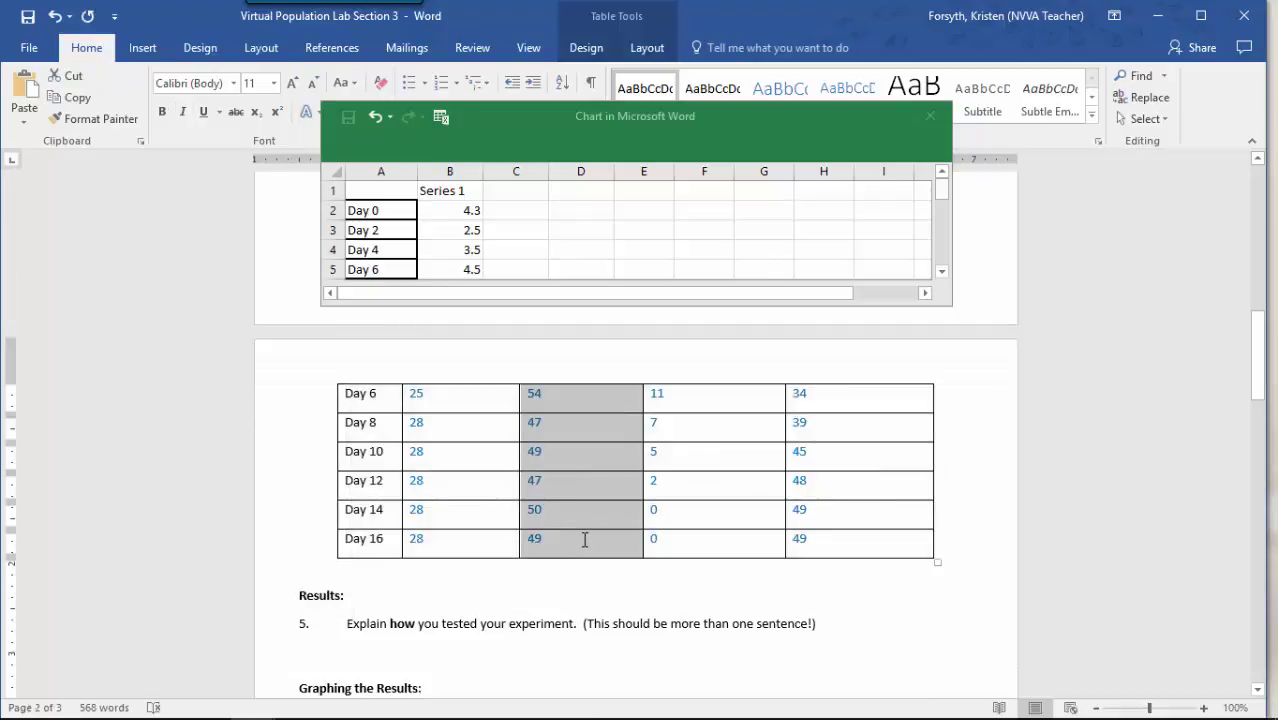
pyautogui.click(461, 193)
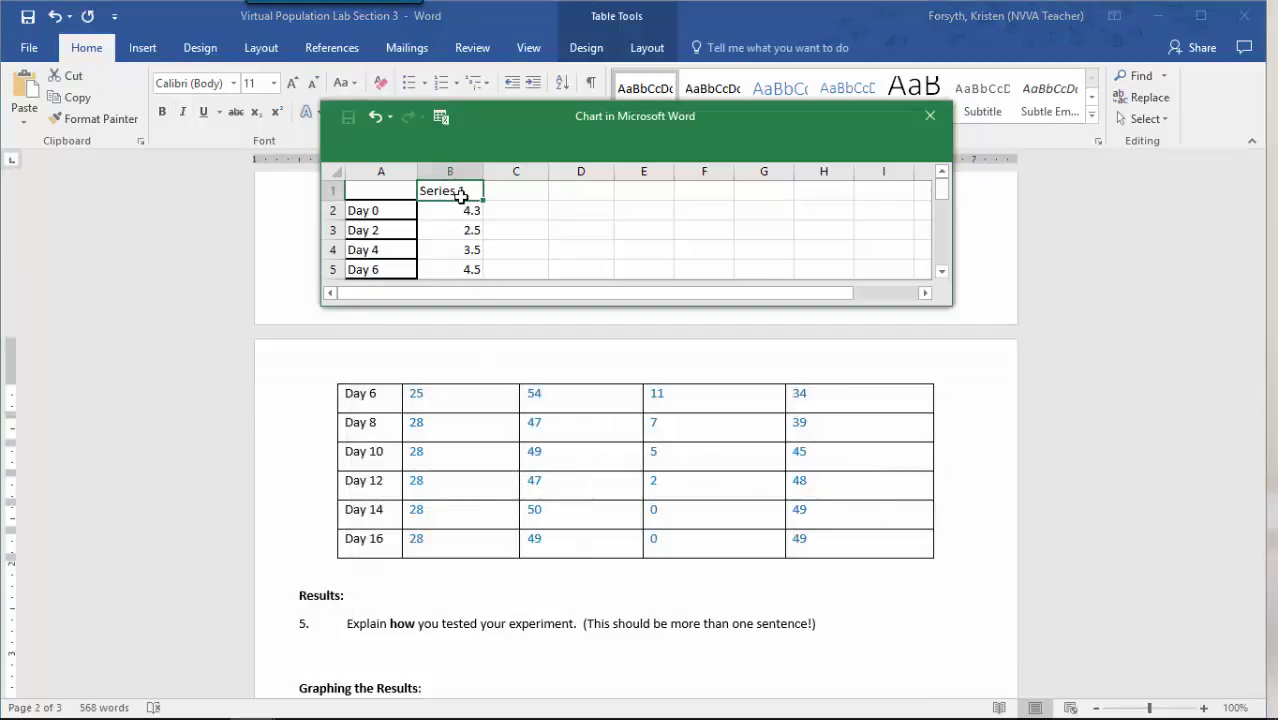
pyautogui.hotkey('ctrl', 'v')
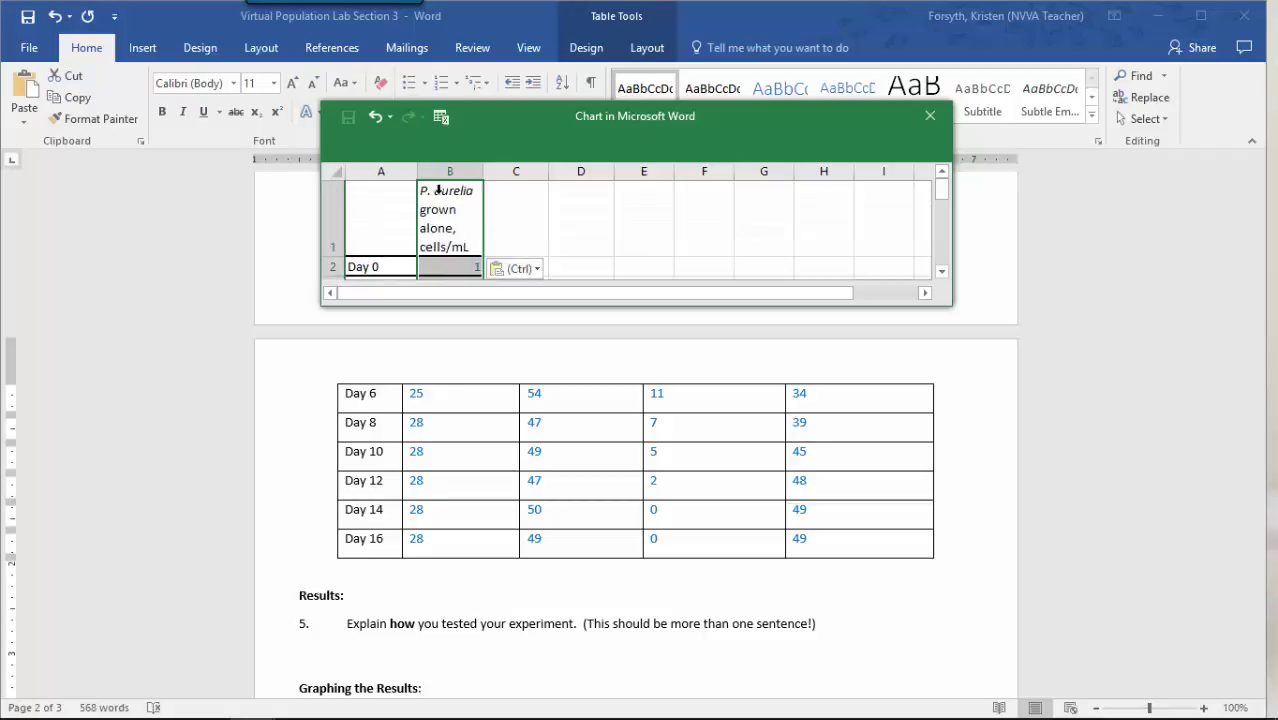
pyautogui.scroll(-6, 452, 247)
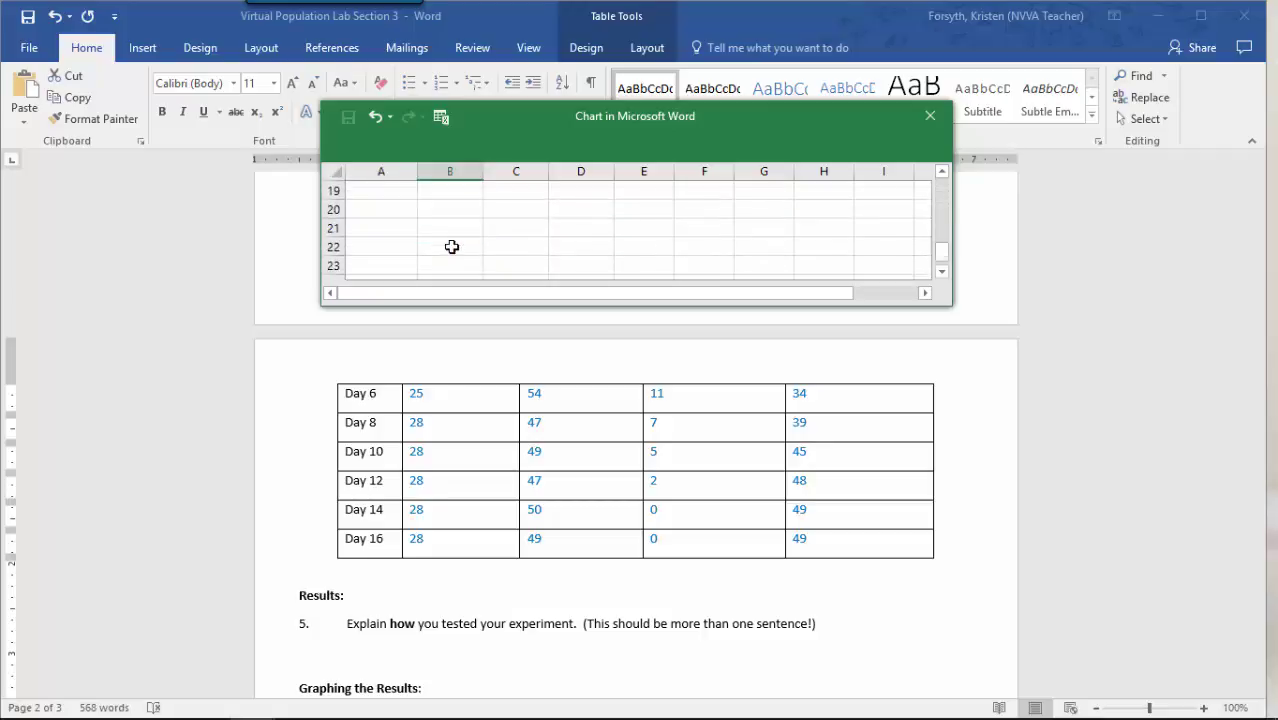
pyautogui.scroll(3, 452, 247)
pyautogui.scroll(3, 452, 247)
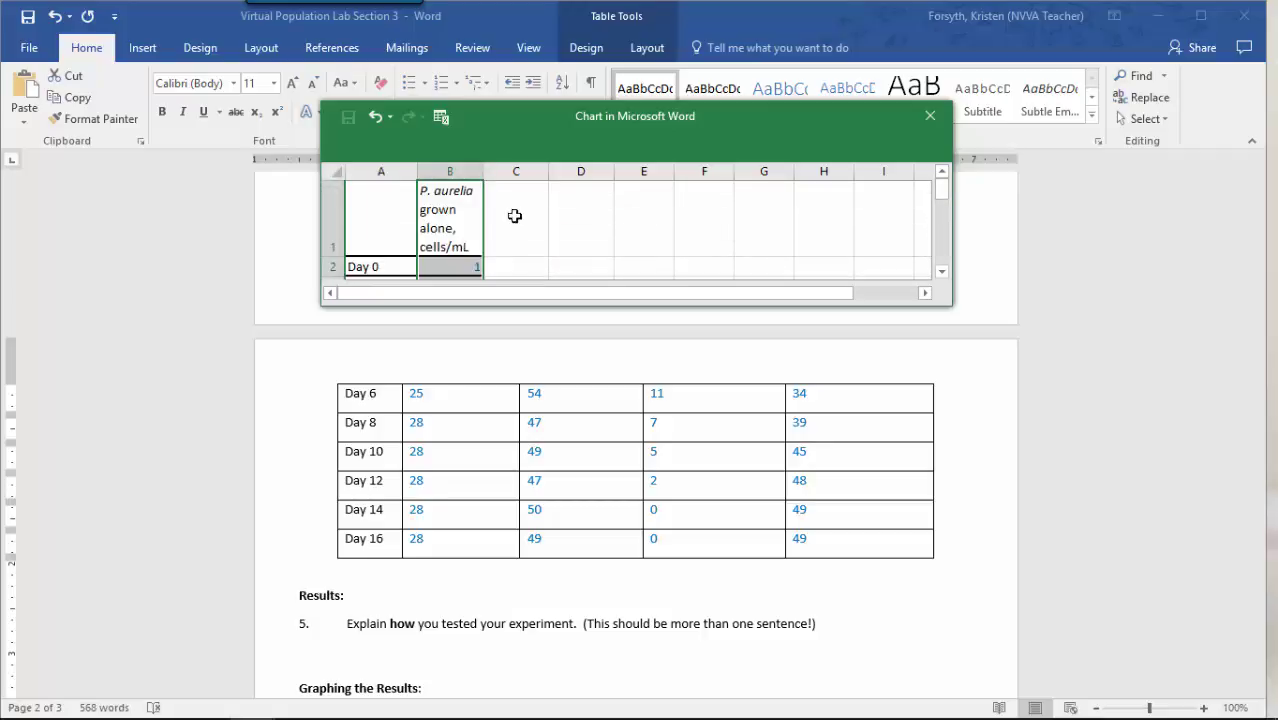
# - Close the second chart's data sheet
pyautogui.click(930, 118)
pyautogui.scroll(-10, 829, 460)
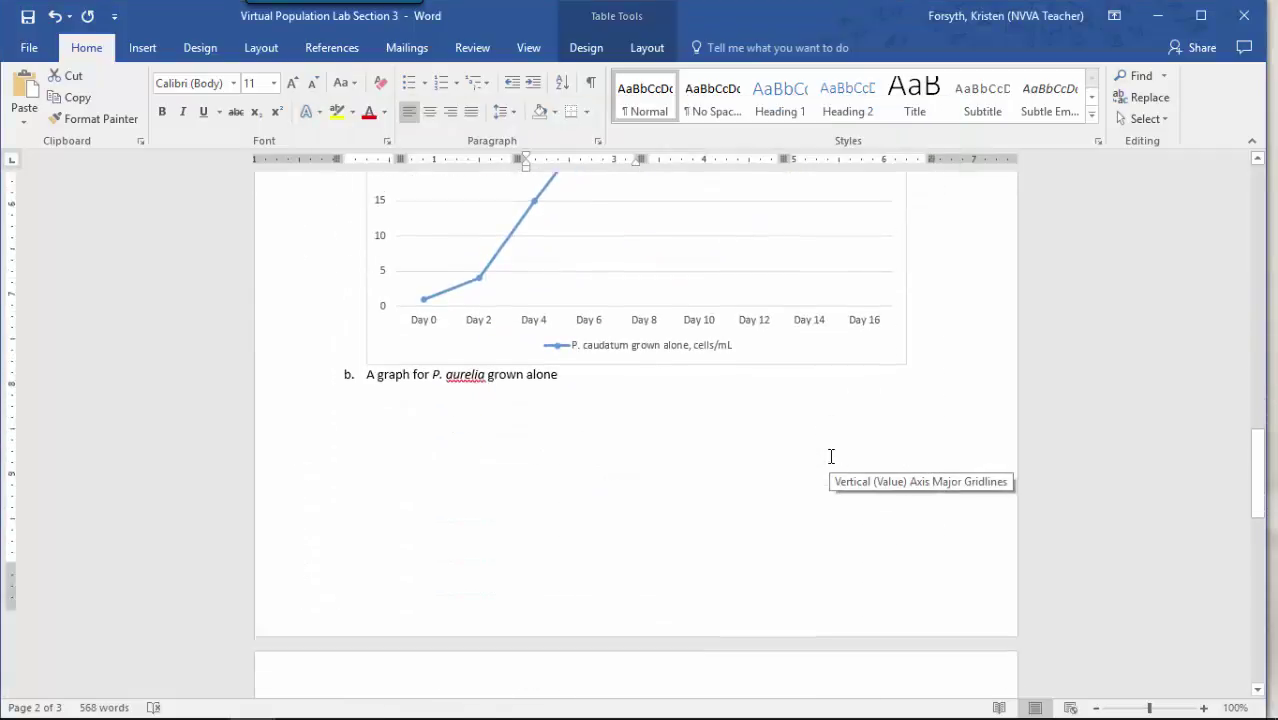
pyautogui.scroll(-6, 830, 456)
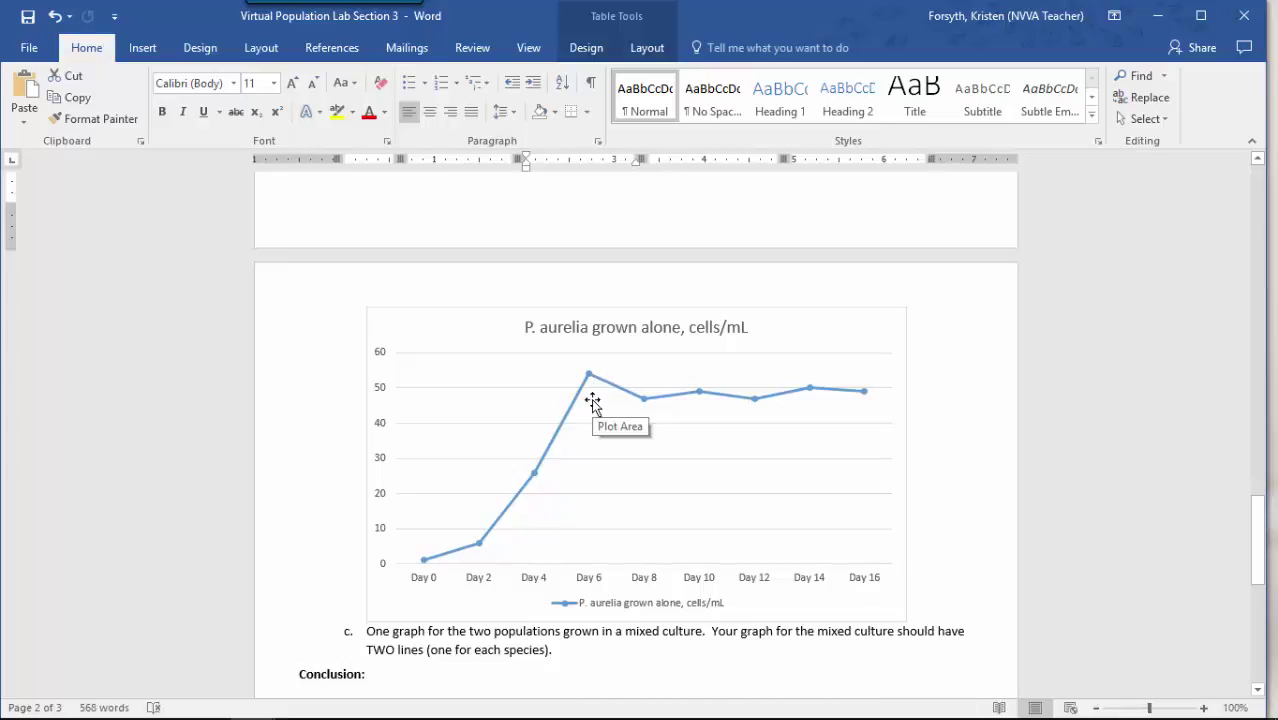
# - Add an unnumbered blank line after item c
pyautogui.moveTo(590, 398)
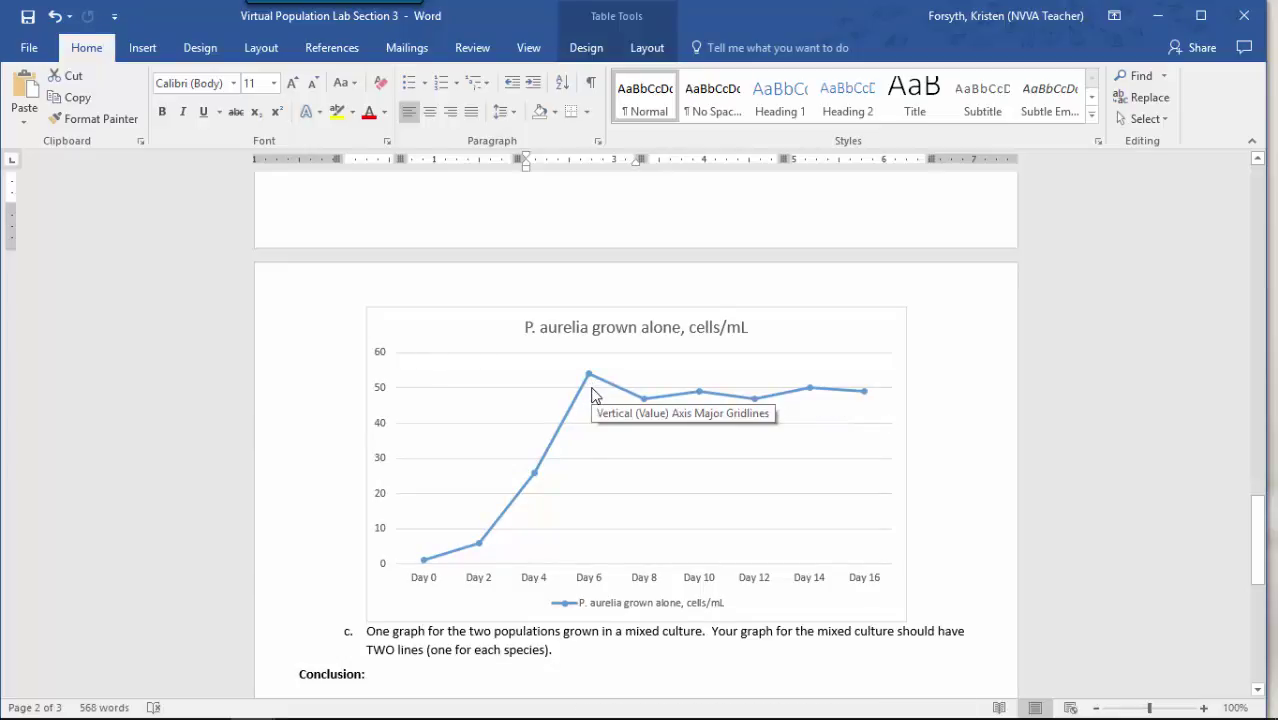
pyautogui.click(594, 655)
pyautogui.press('Return')
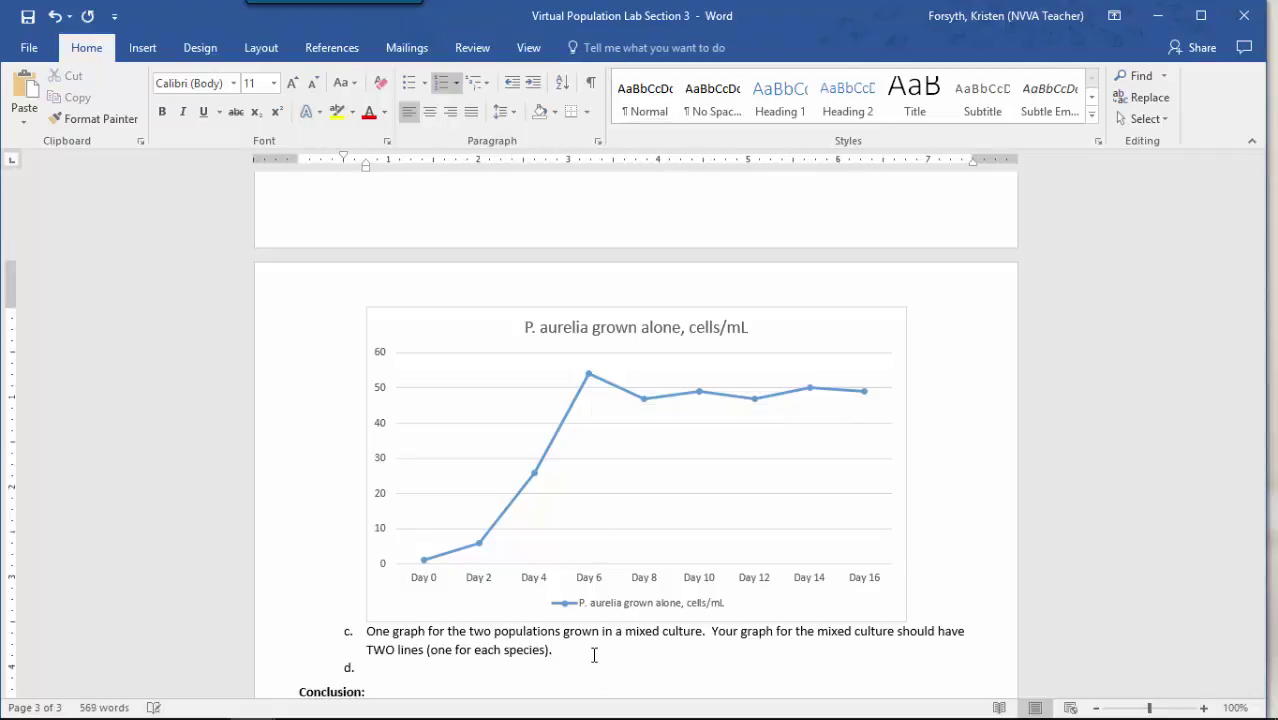
pyautogui.press('BackSpace')
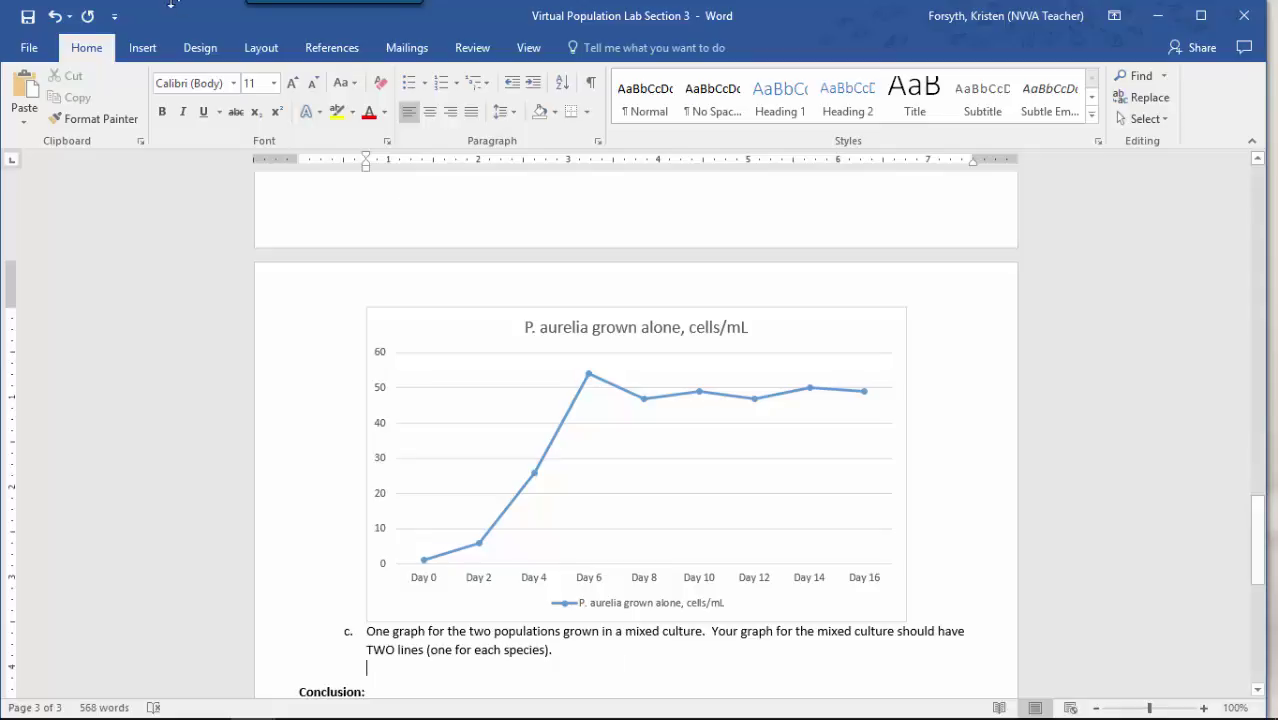
# - Insert a third chart of type Line with Markers under item c
pyautogui.click(142, 48)
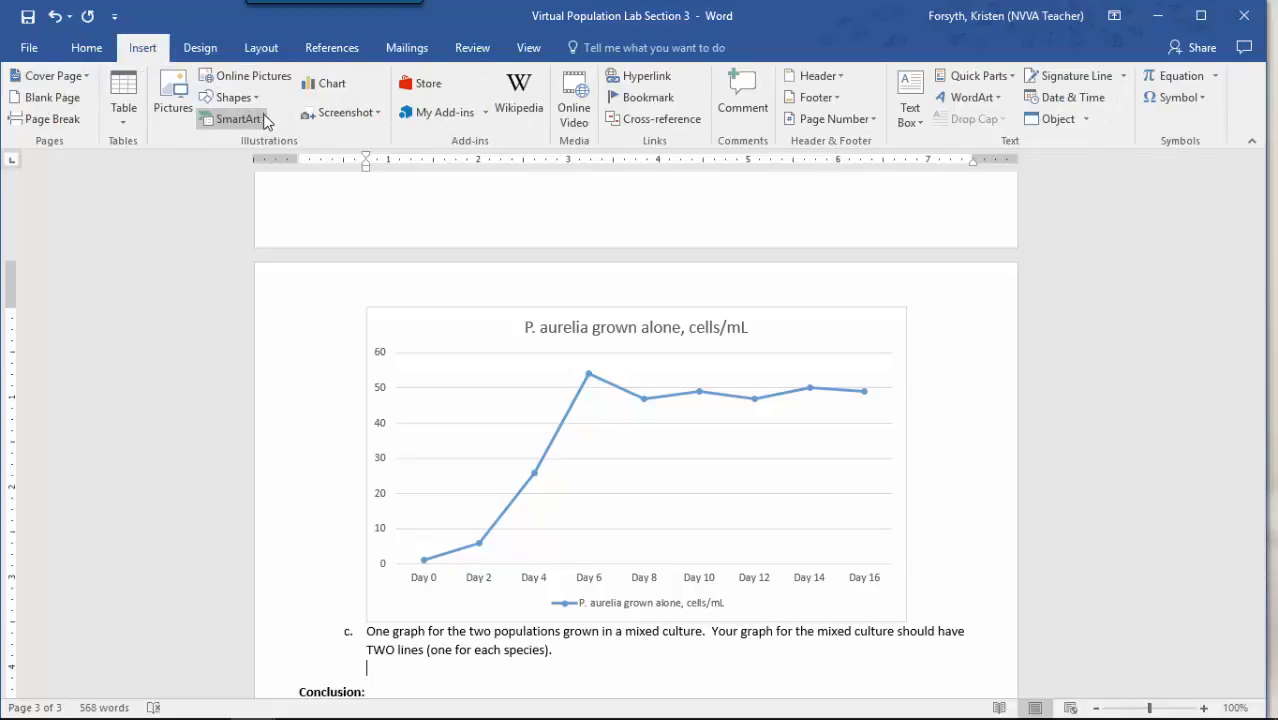
pyautogui.click(322, 86)
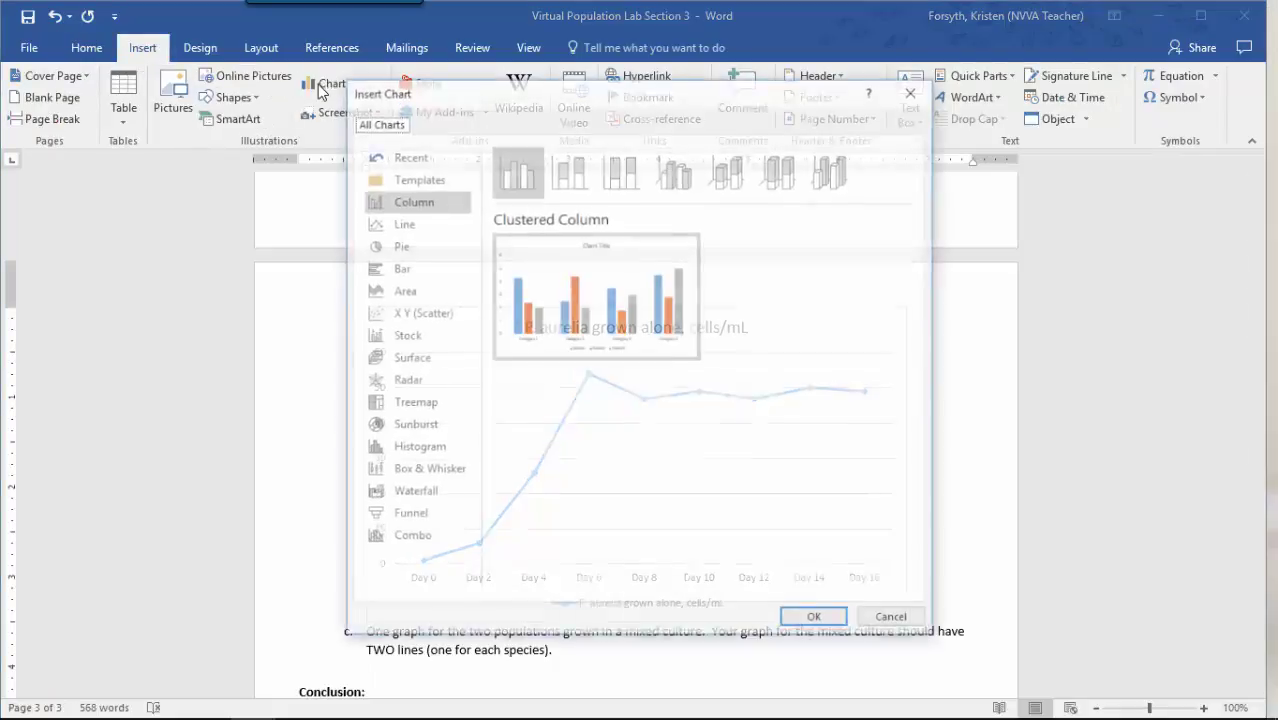
pyautogui.click(403, 226)
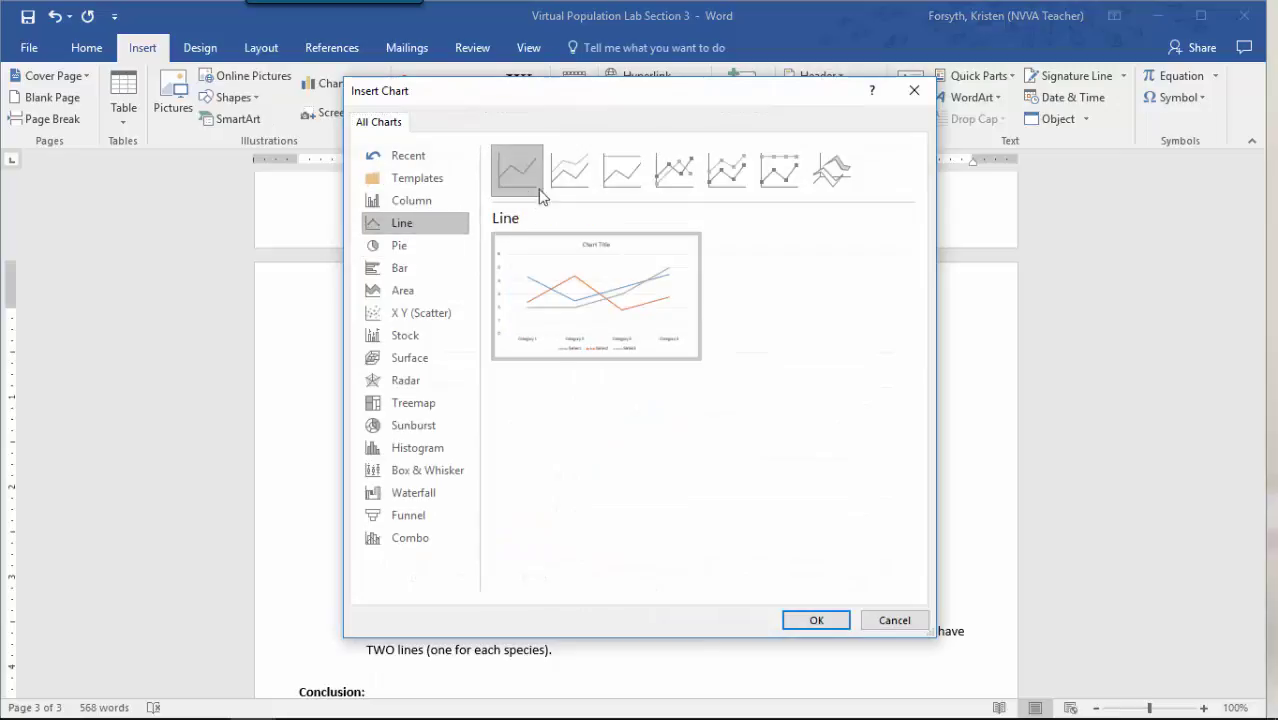
pyautogui.click(675, 174)
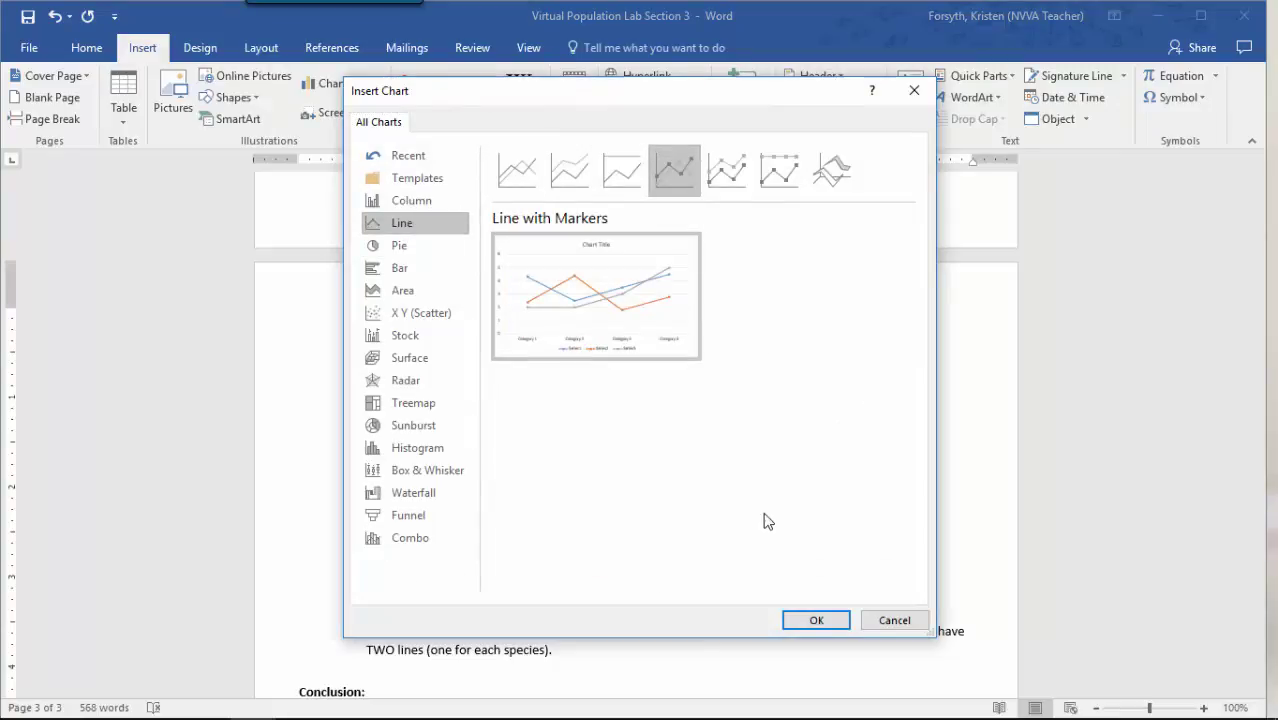
pyautogui.click(815, 619)
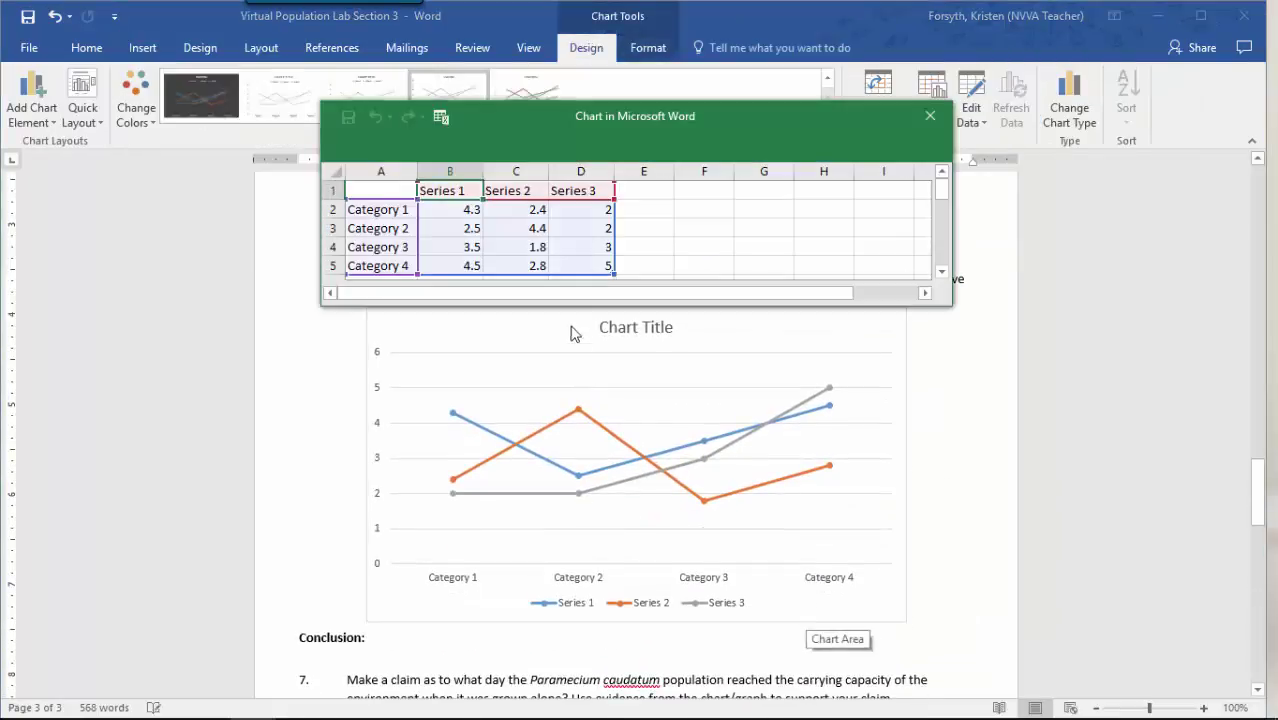
pyautogui.scroll(20, 584, 494)
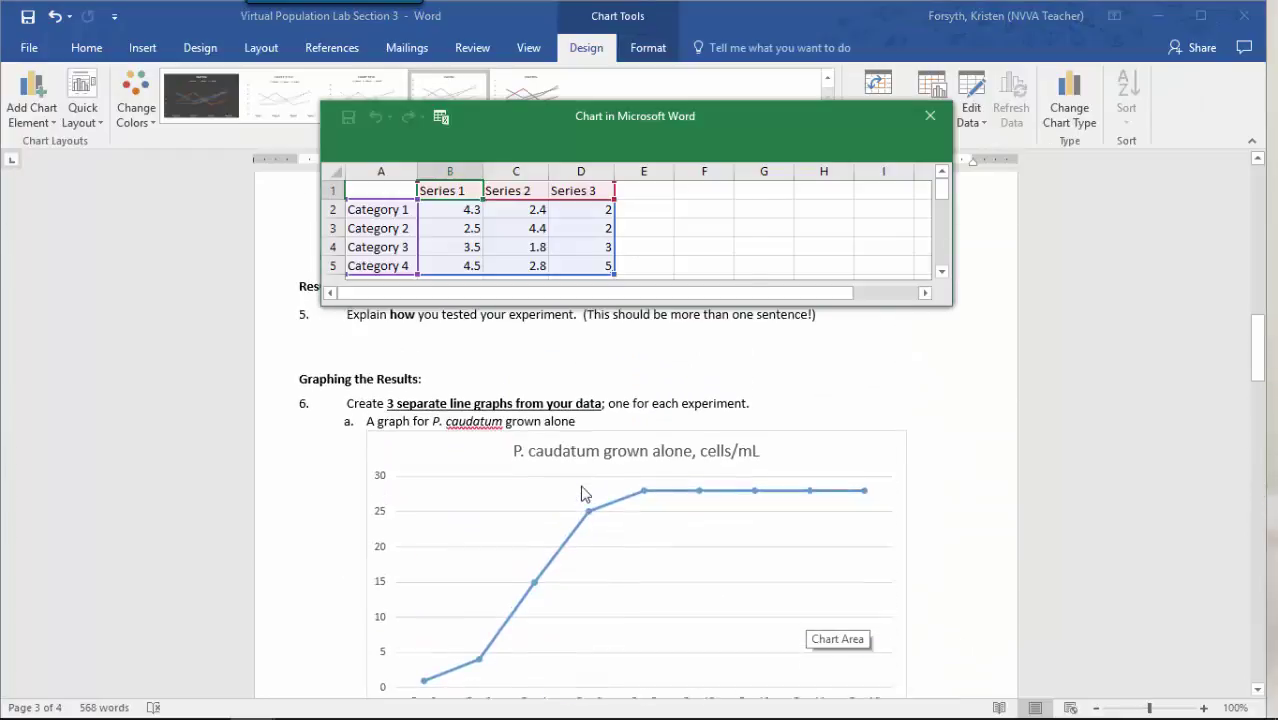
pyautogui.scroll(5, 584, 494)
# - Paste the Day 0–Day 16 labels from the Data Table into chart cell A2
pyautogui.click(386, 427)
pyautogui.moveTo(355, 423); pyautogui.dragTo(383, 502)
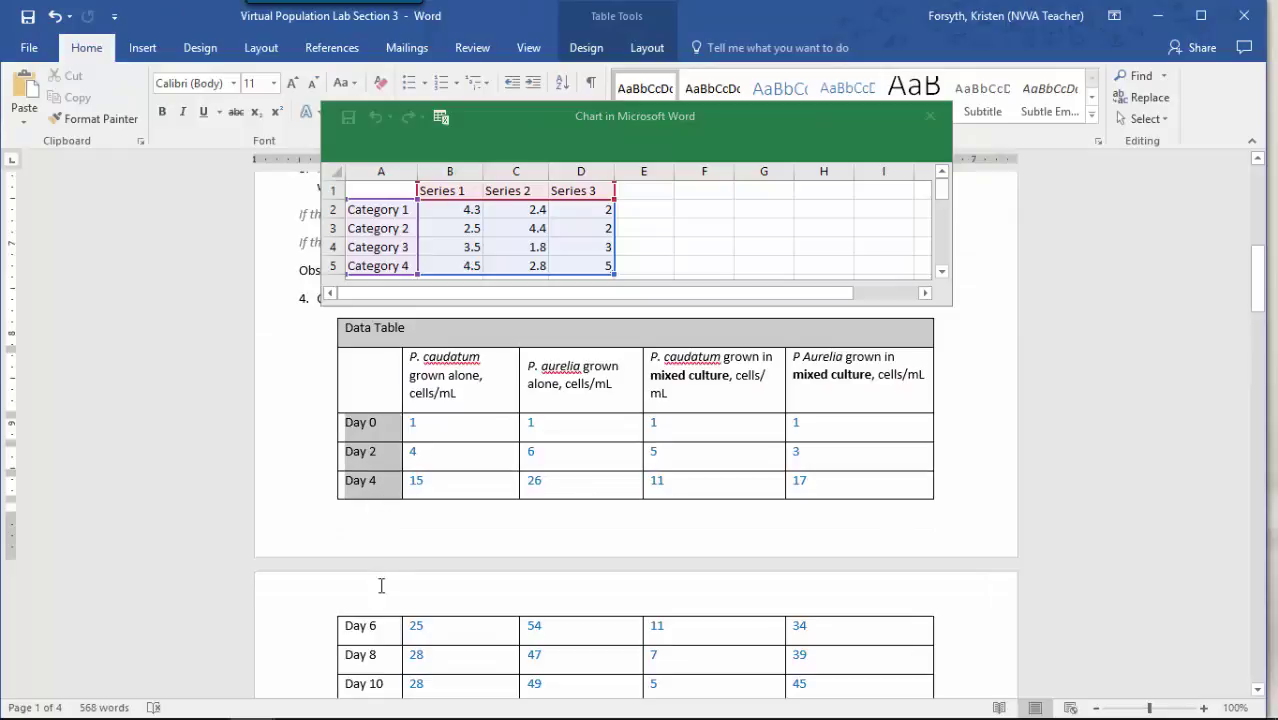
pyautogui.moveTo(381, 599)
pyautogui.mouseDown()
pyautogui.moveTo(365, 700)
pyautogui.moveTo(381, 591)
pyautogui.mouseUp()
pyautogui.hotkey('ctrl', 'c')
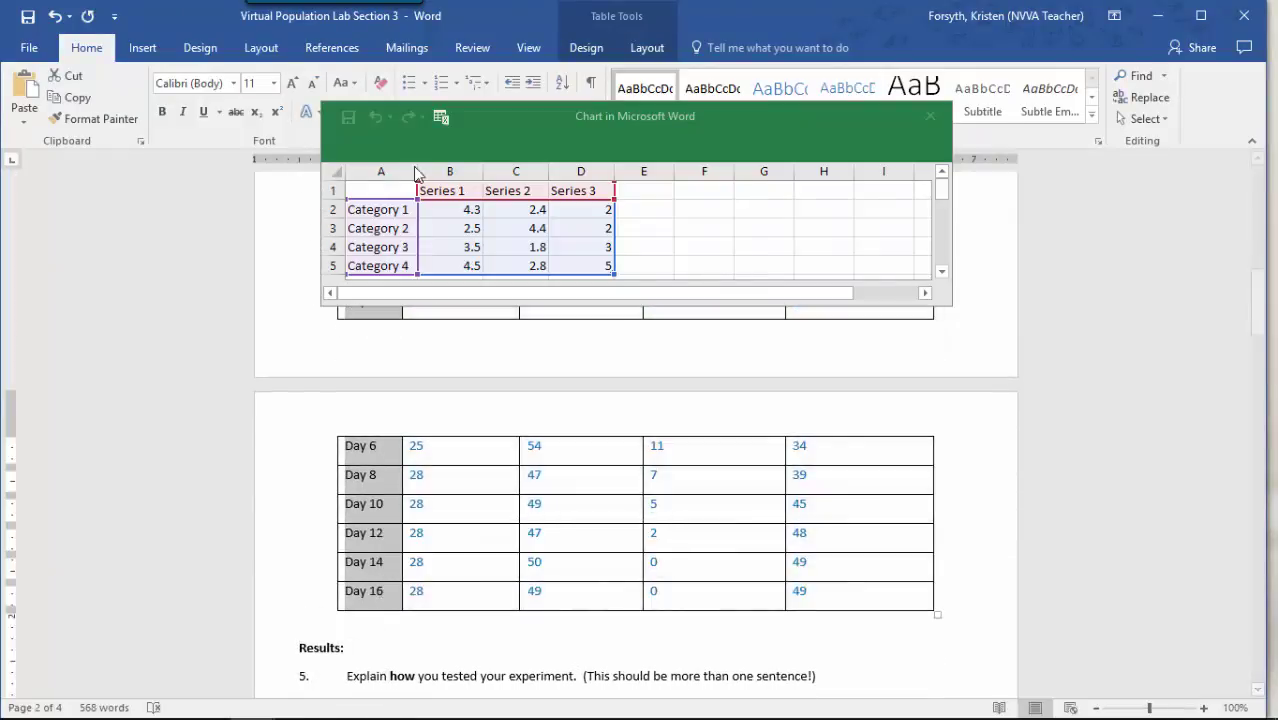
pyautogui.click(388, 212)
pyautogui.hotkey('ctrl', 'v')
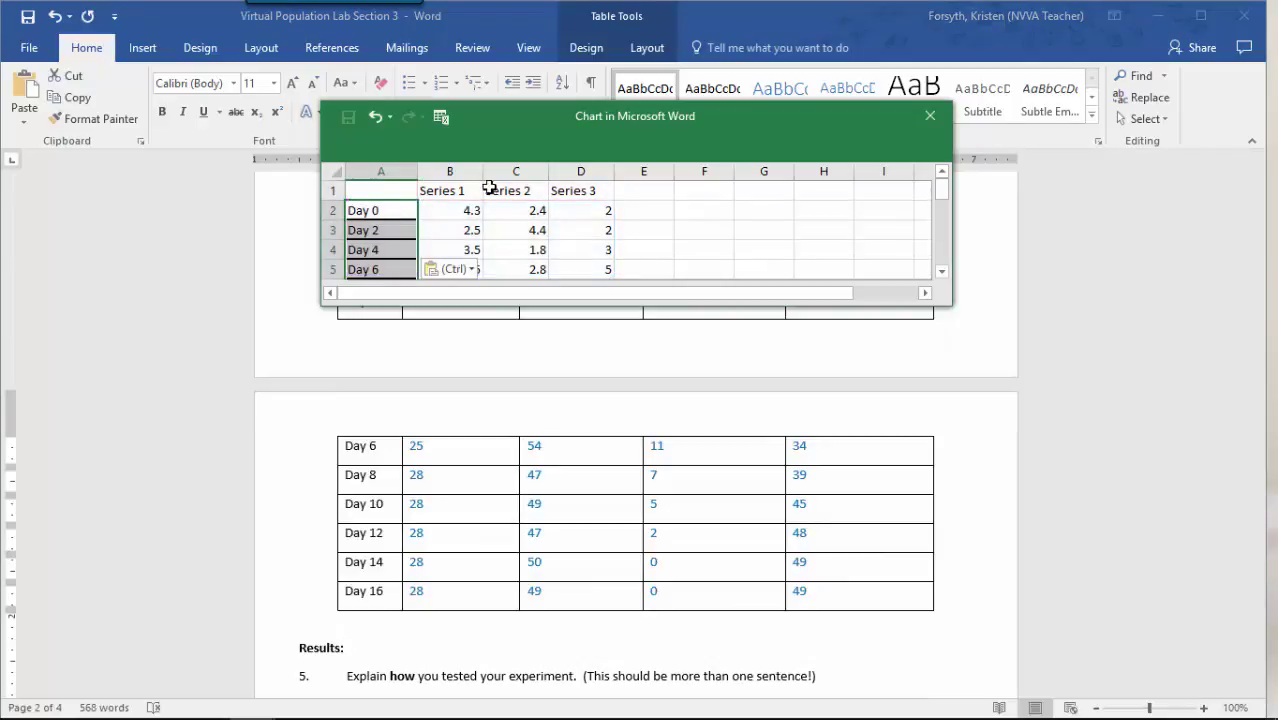
# - Paste the two mixed-culture columns with headers starting at B1, undoing a misplaced paste
pyautogui.scroll(6, 505, 458)
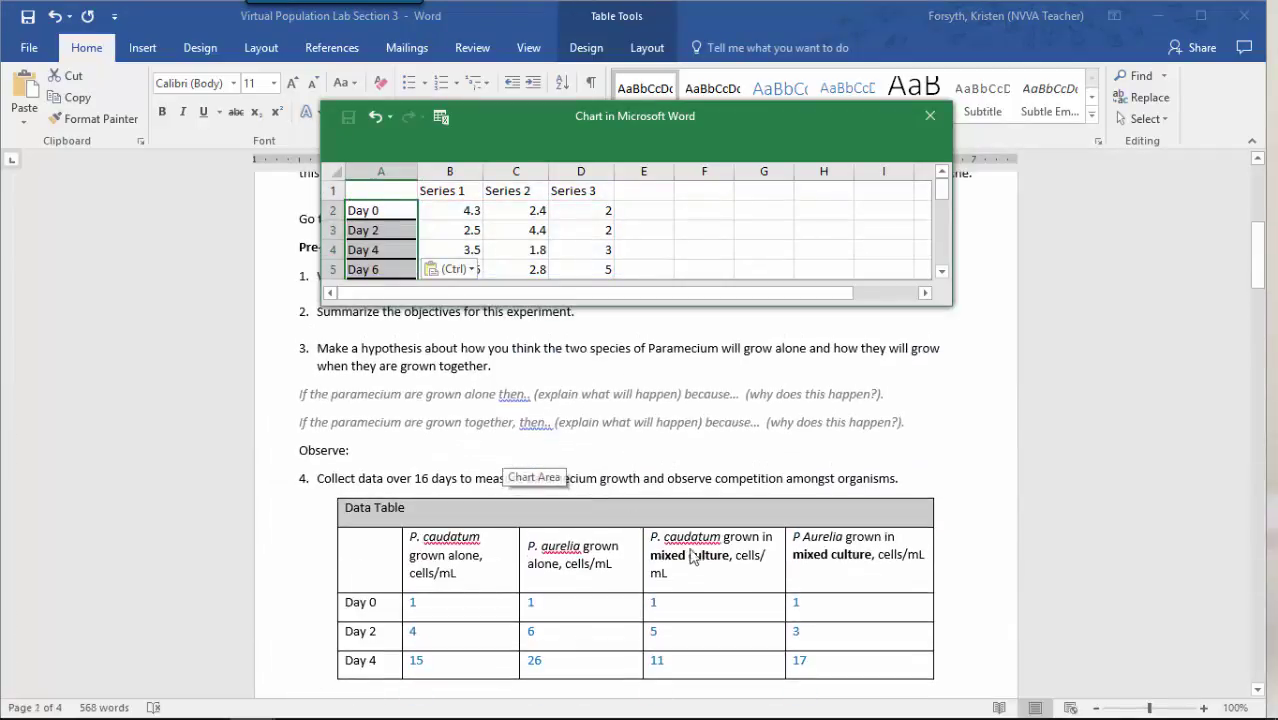
pyautogui.click(685, 548)
pyautogui.moveTo(660, 535); pyautogui.dragTo(858, 588)
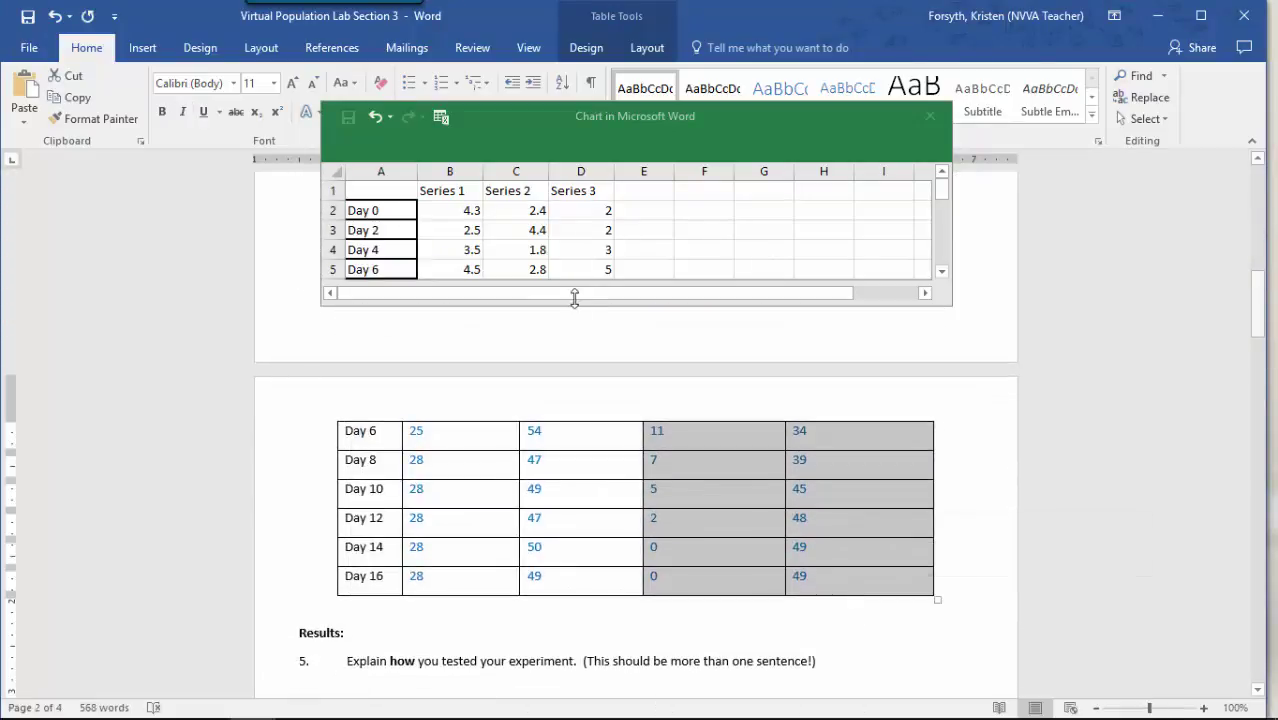
pyautogui.click(468, 191)
pyautogui.hotkey('ctrl', 'v')
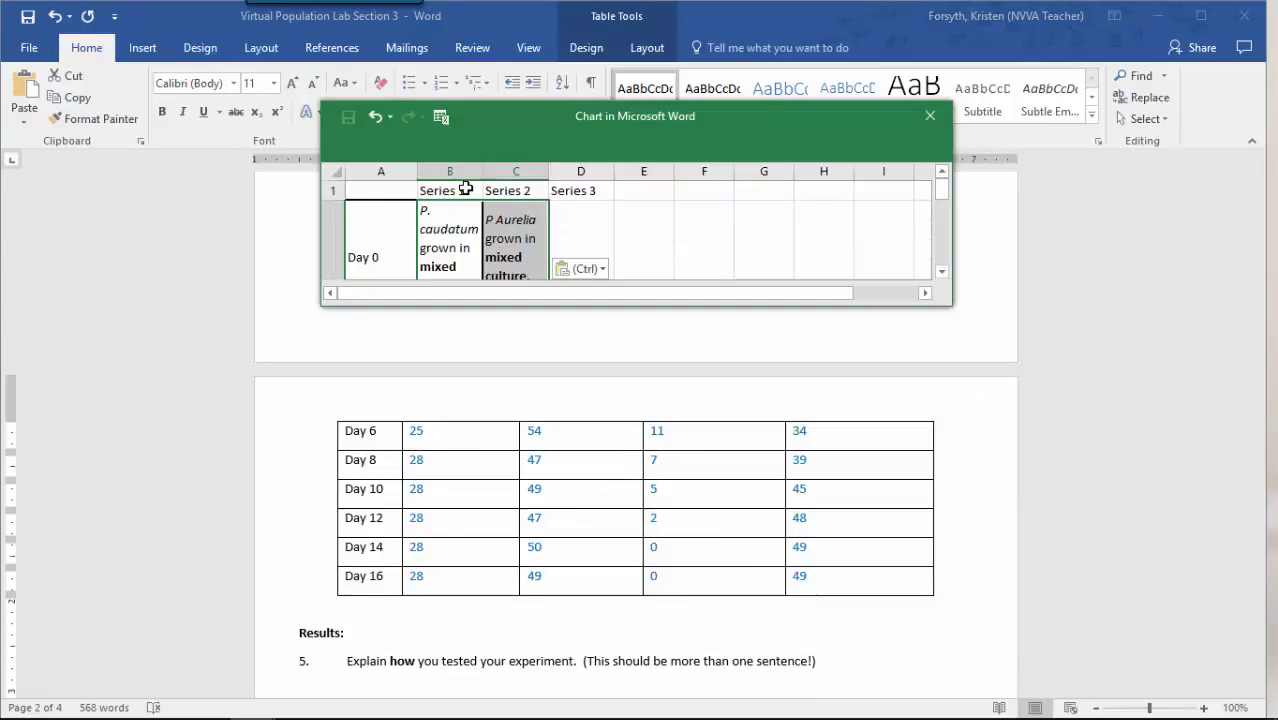
pyautogui.click(572, 191)
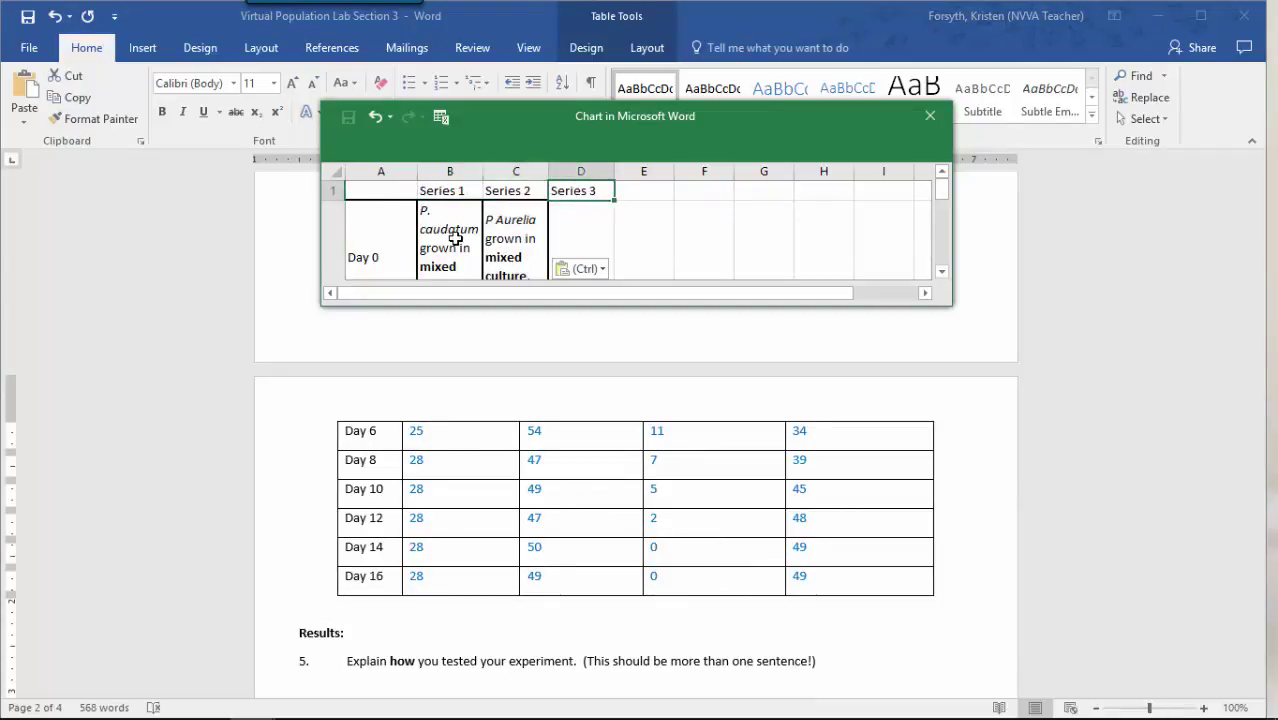
pyautogui.click(376, 116)
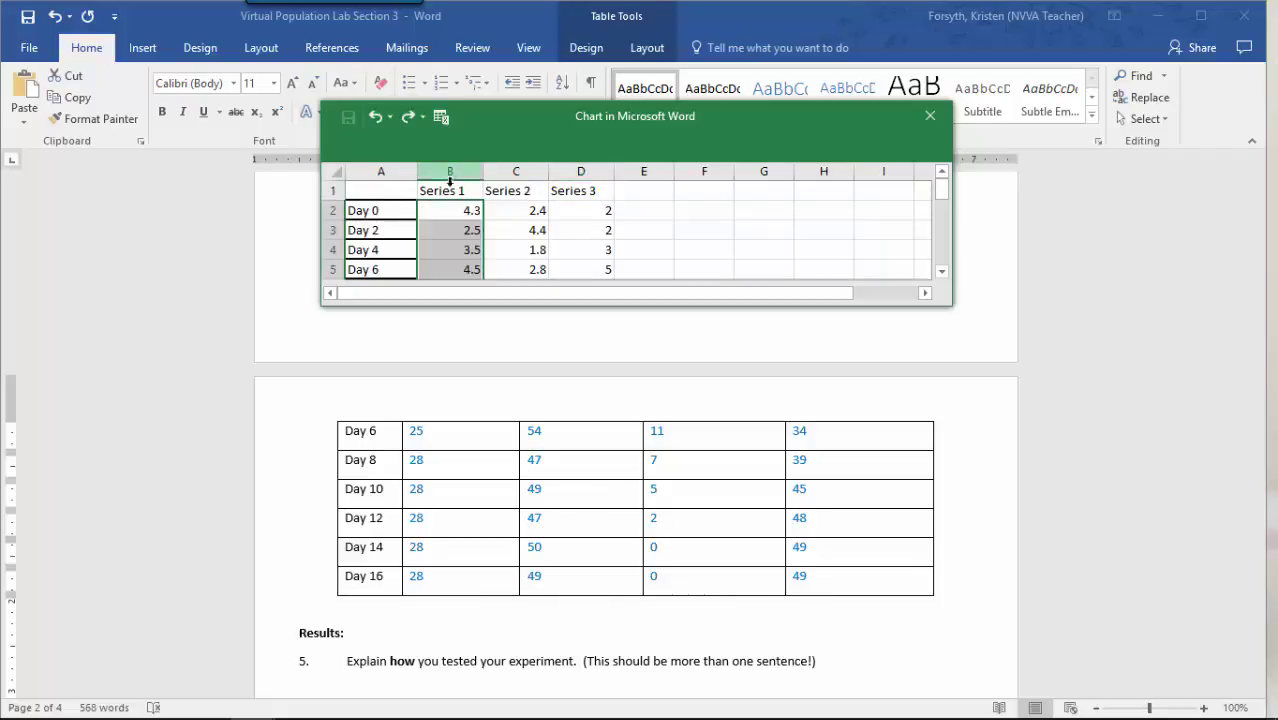
pyautogui.click(449, 196)
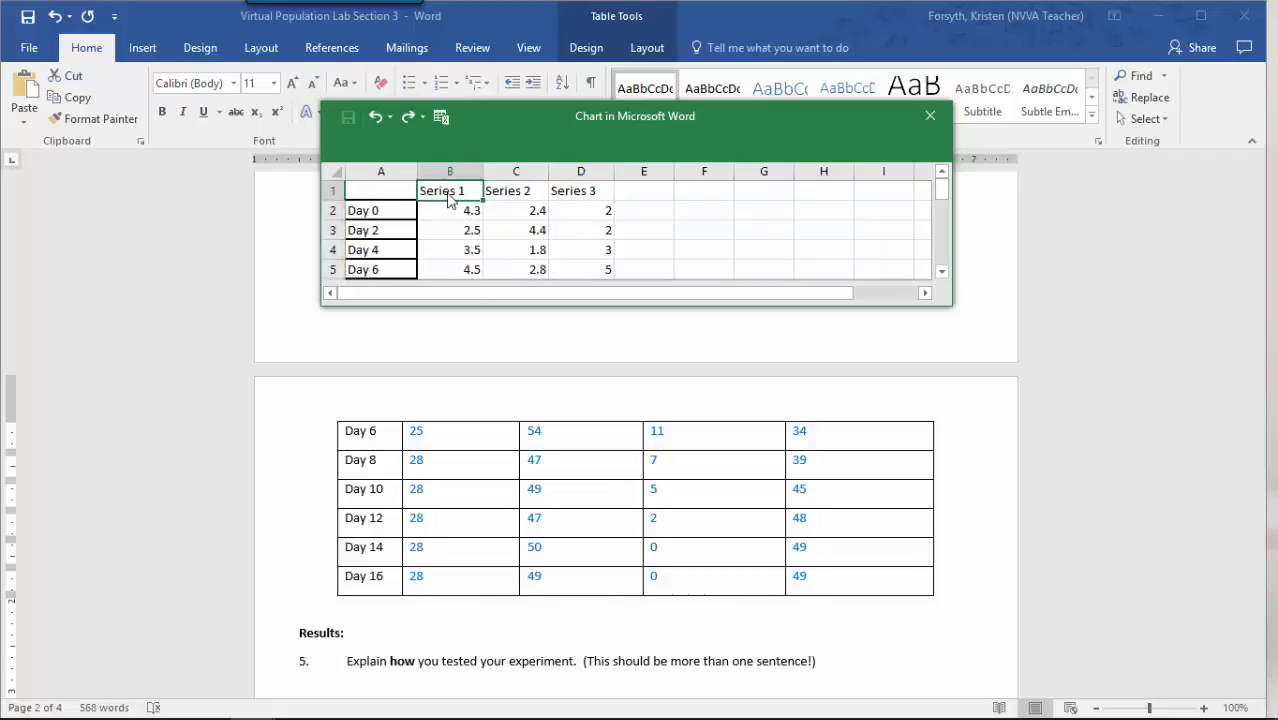
pyautogui.hotkey('ctrl', 'v')
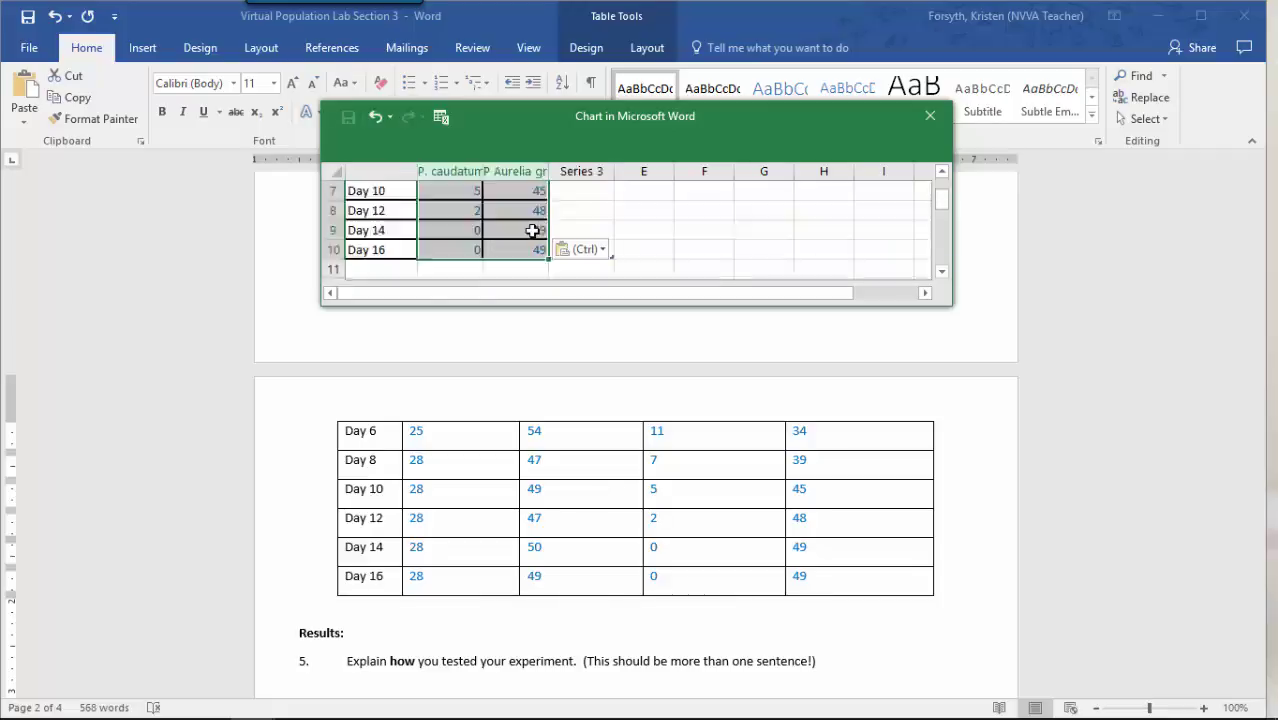
pyautogui.click(705, 250)
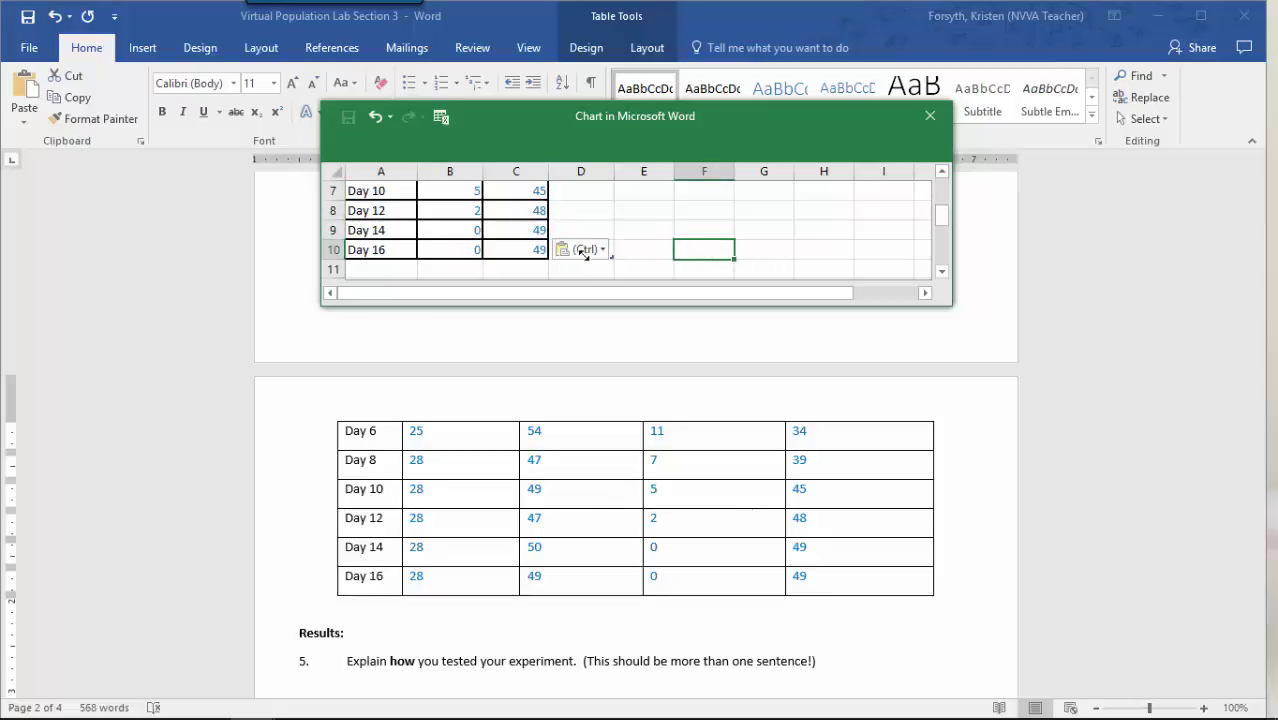
# - Delete the leftover placeholder column D from the chart data
pyautogui.scroll(2, 652, 235)
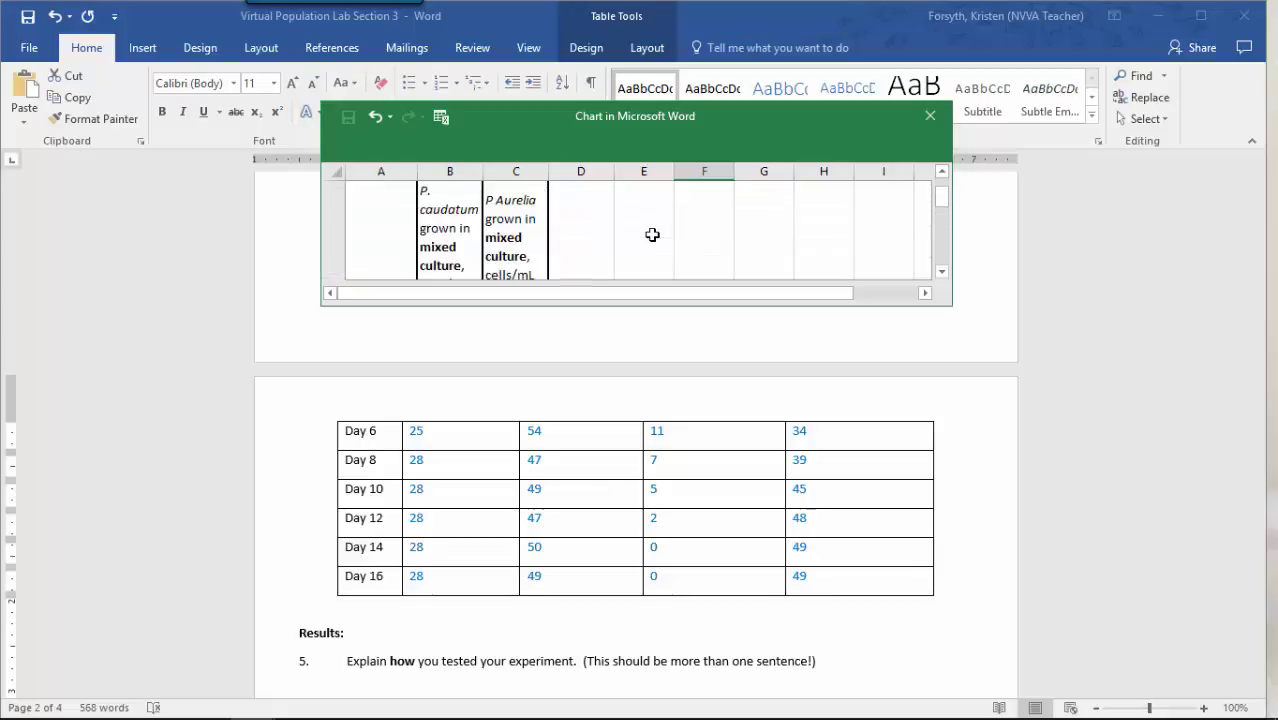
pyautogui.scroll(-3, 652, 235)
pyautogui.scroll(1, 652, 235)
pyautogui.scroll(3, 652, 235)
pyautogui.click(591, 172)
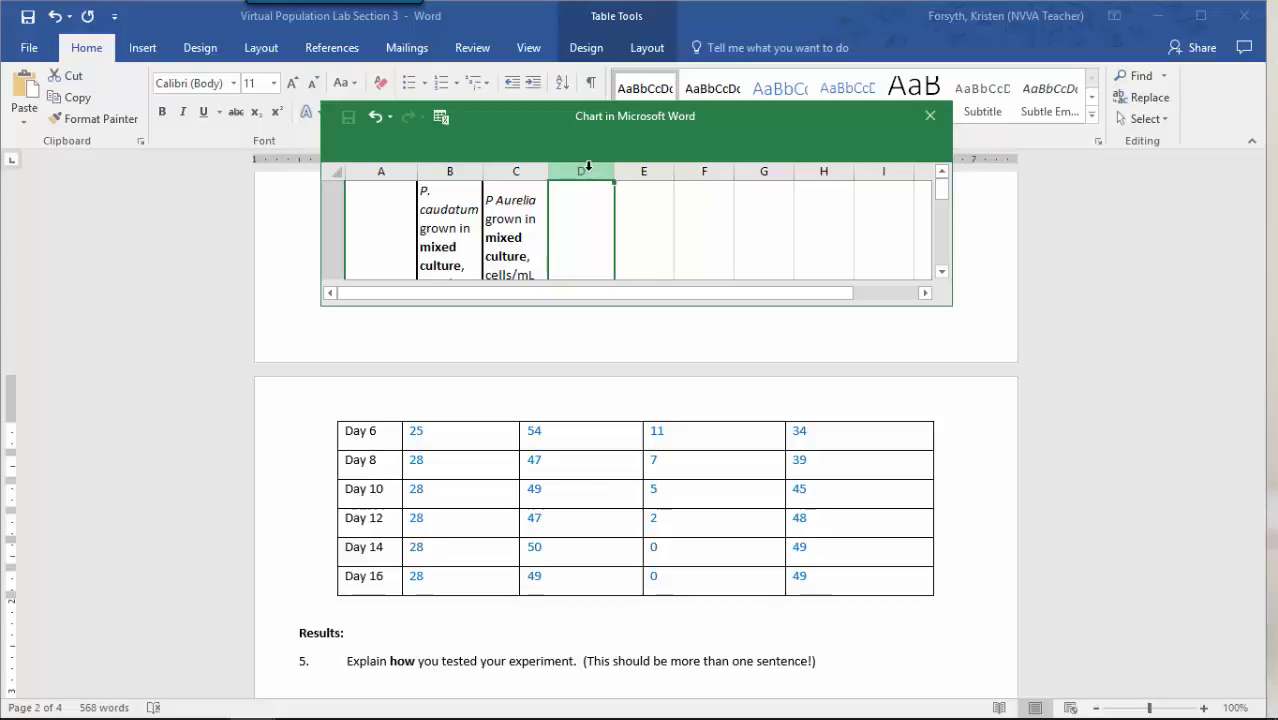
pyautogui.rightClick(588, 170)
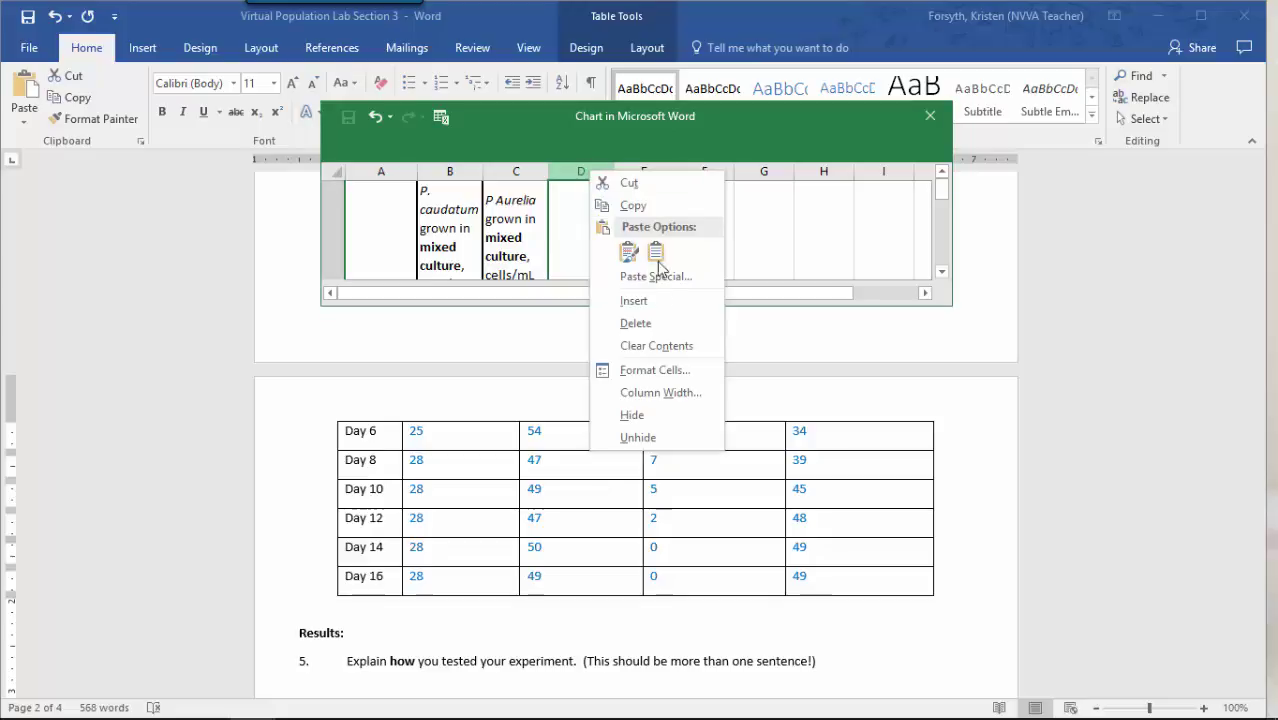
pyautogui.click(657, 328)
pyautogui.click(688, 242)
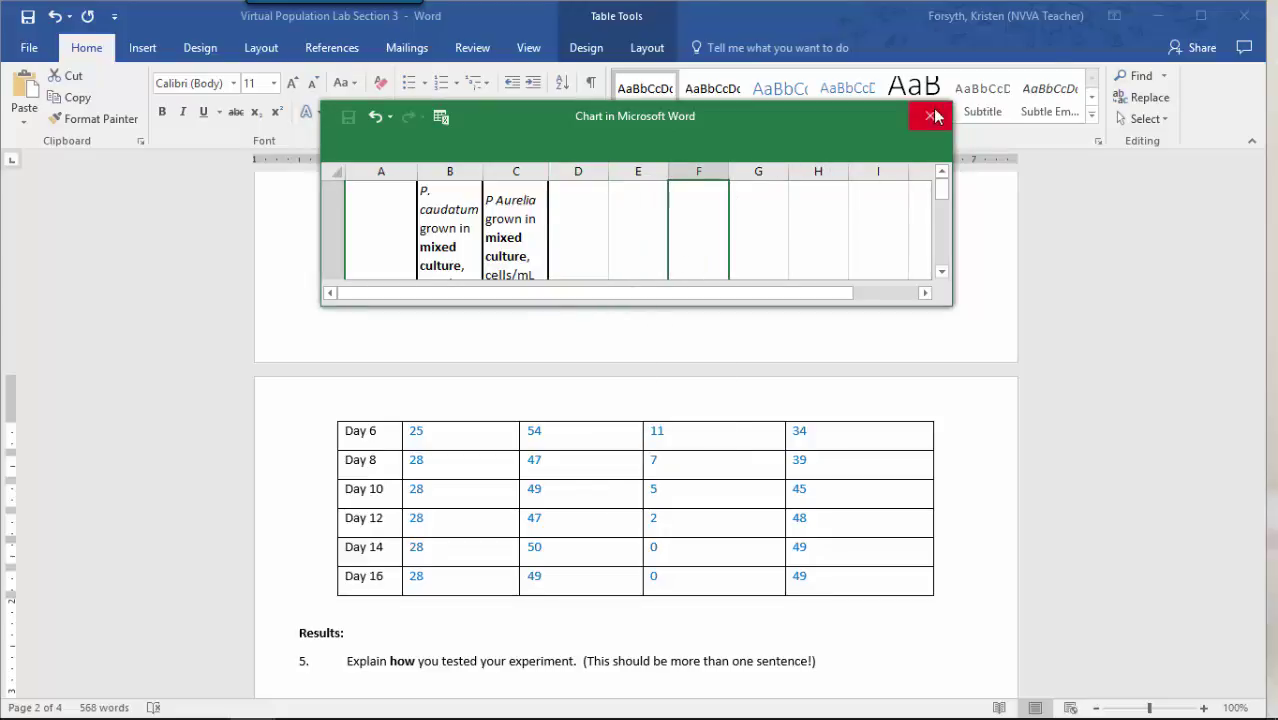
# - Close the third chart's data sheet
pyautogui.click(929, 116)
pyautogui.scroll(-10, 737, 450)
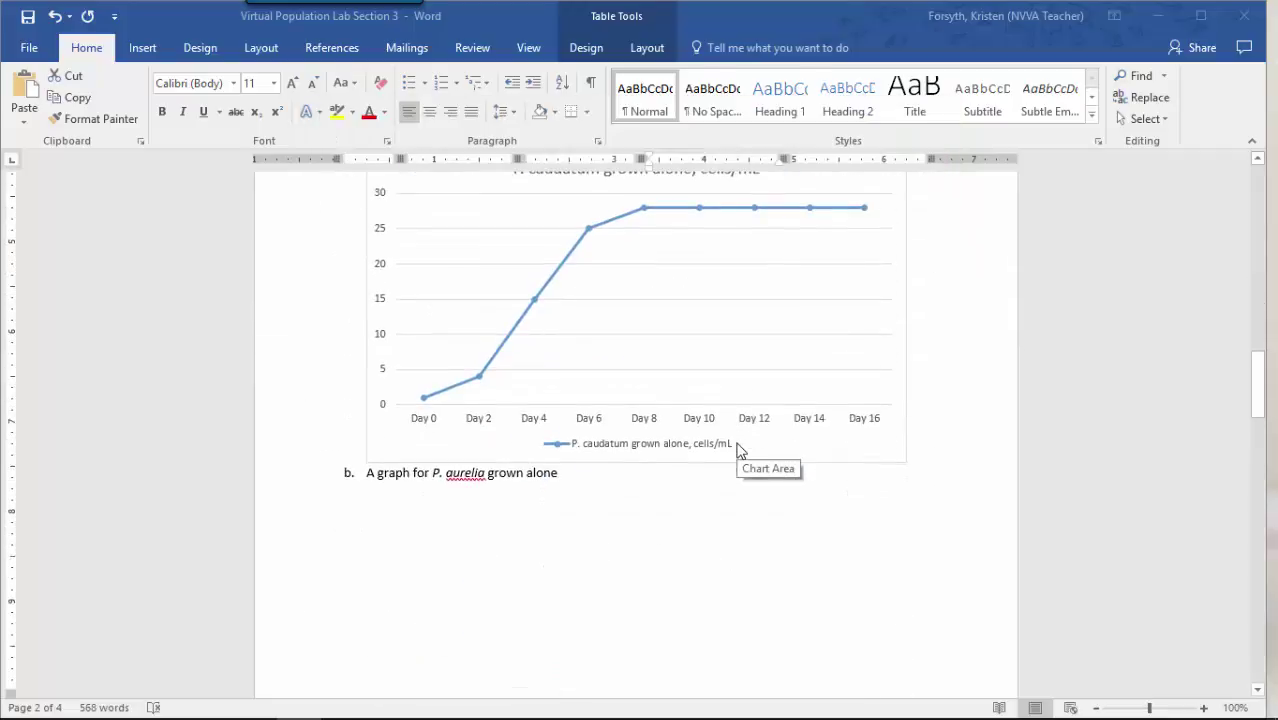
pyautogui.scroll(-12, 737, 450)
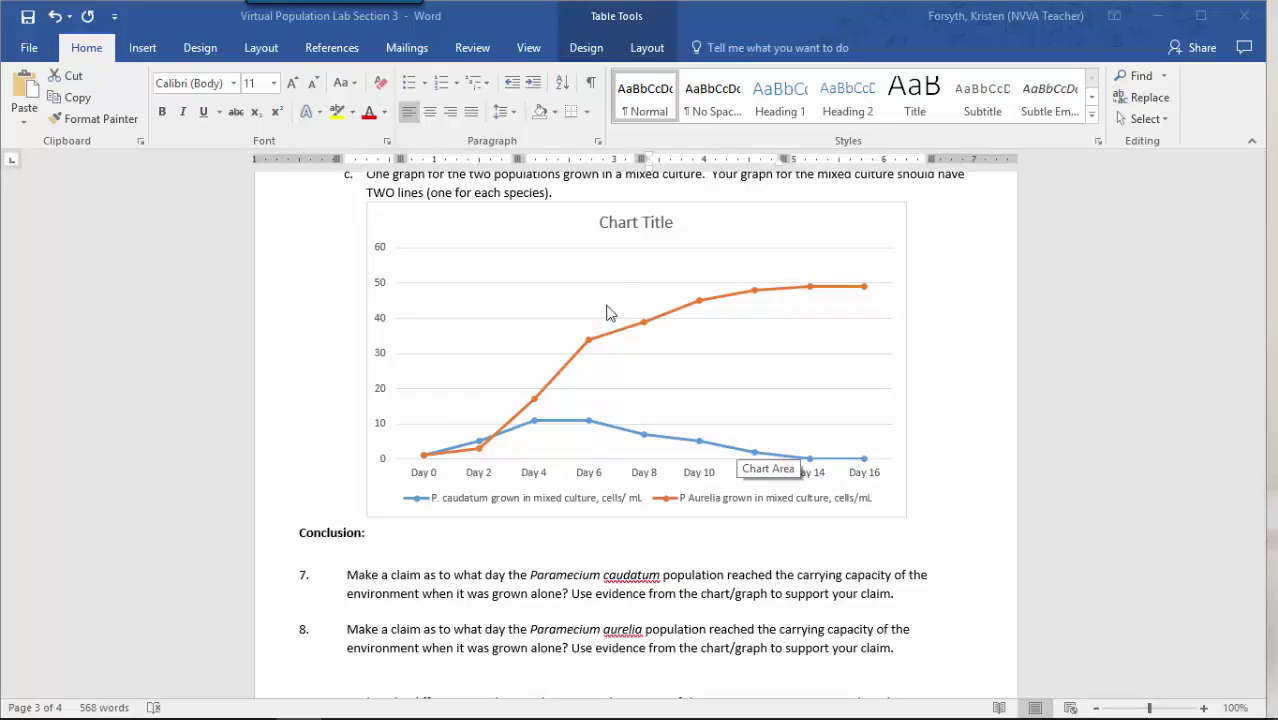
# - Replace the chart's placeholder title with 'Mixed Paramecium Culture'
pyautogui.click(643, 226)
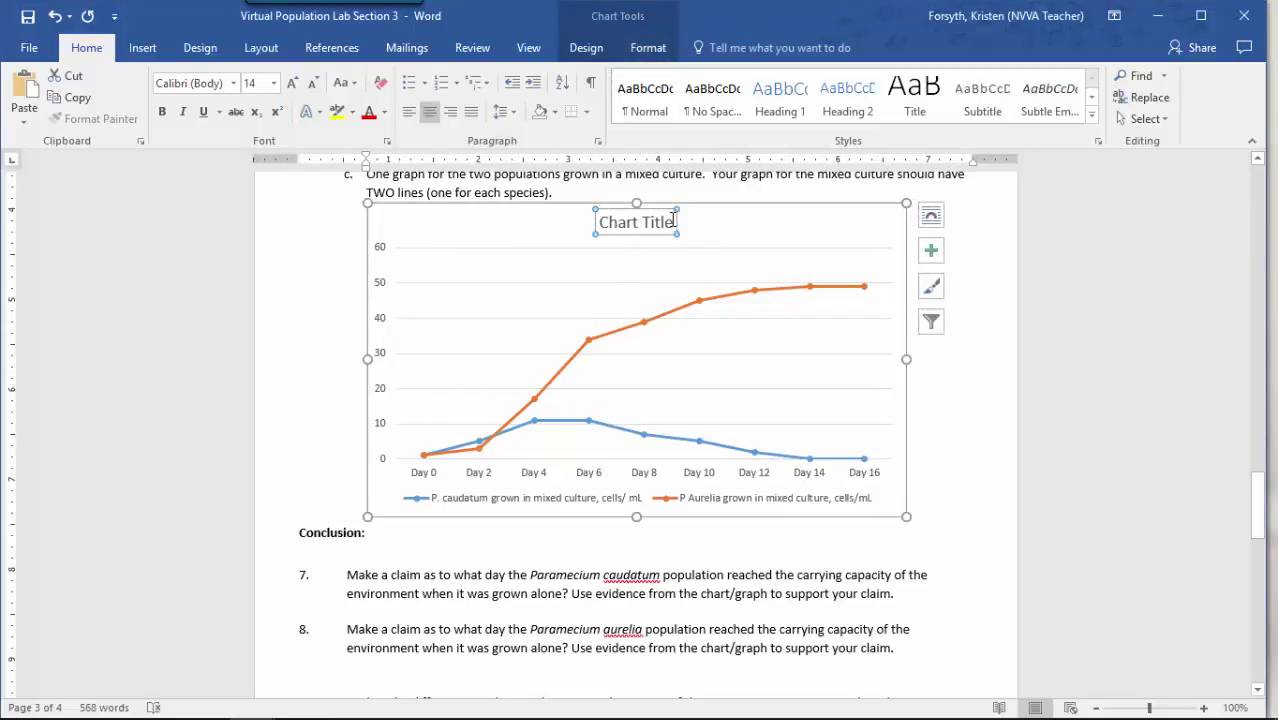
pyautogui.click(670, 222)
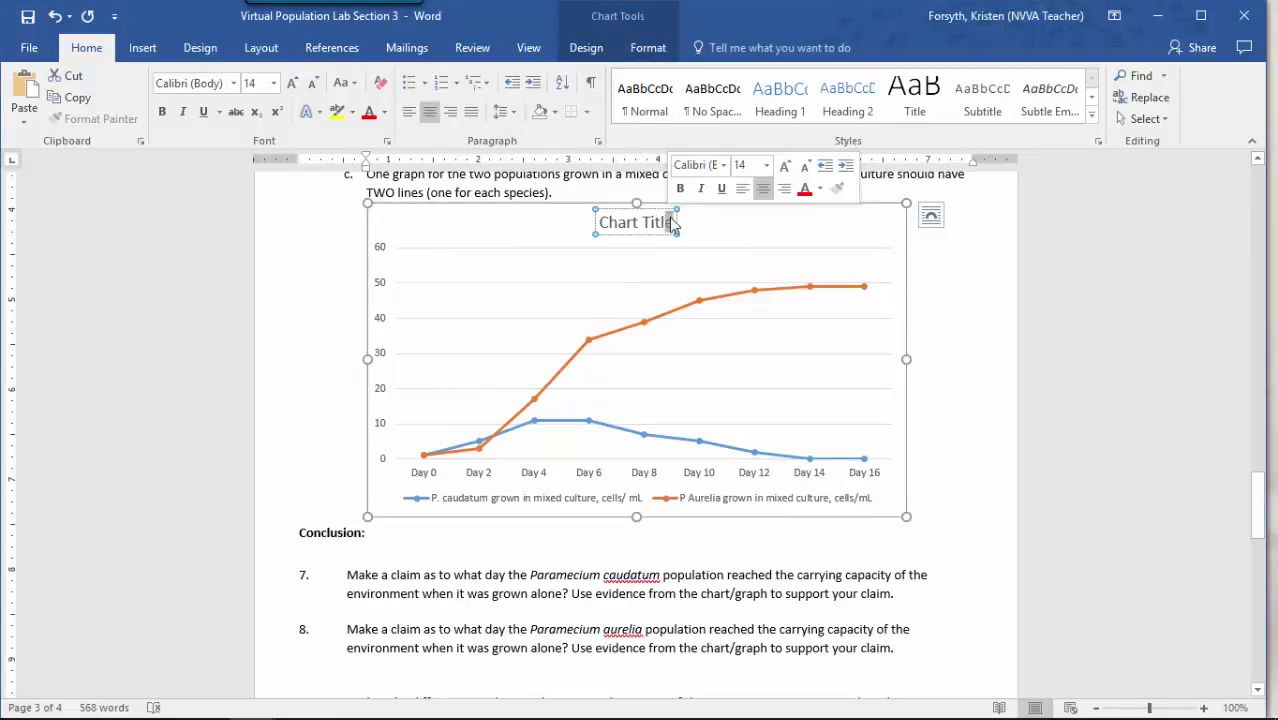
pyautogui.moveTo(670, 222); pyautogui.dragTo(582, 215)
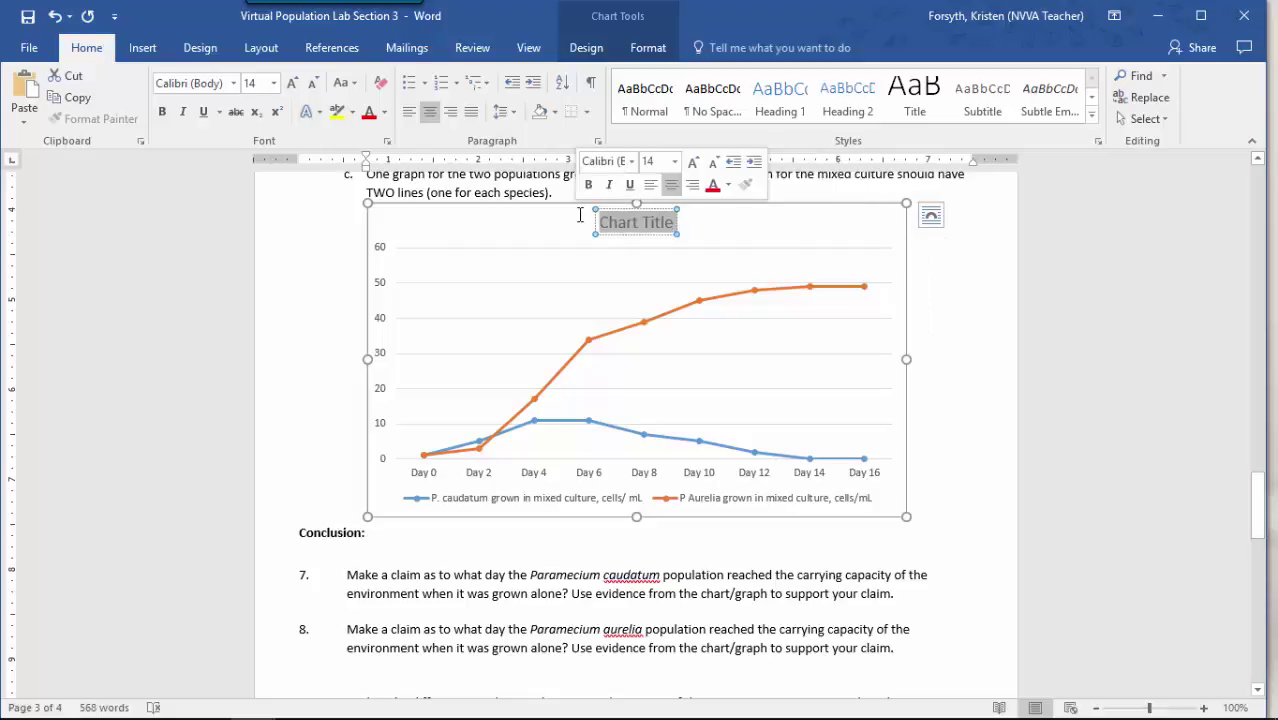
pyautogui.write('Mixed Pa')
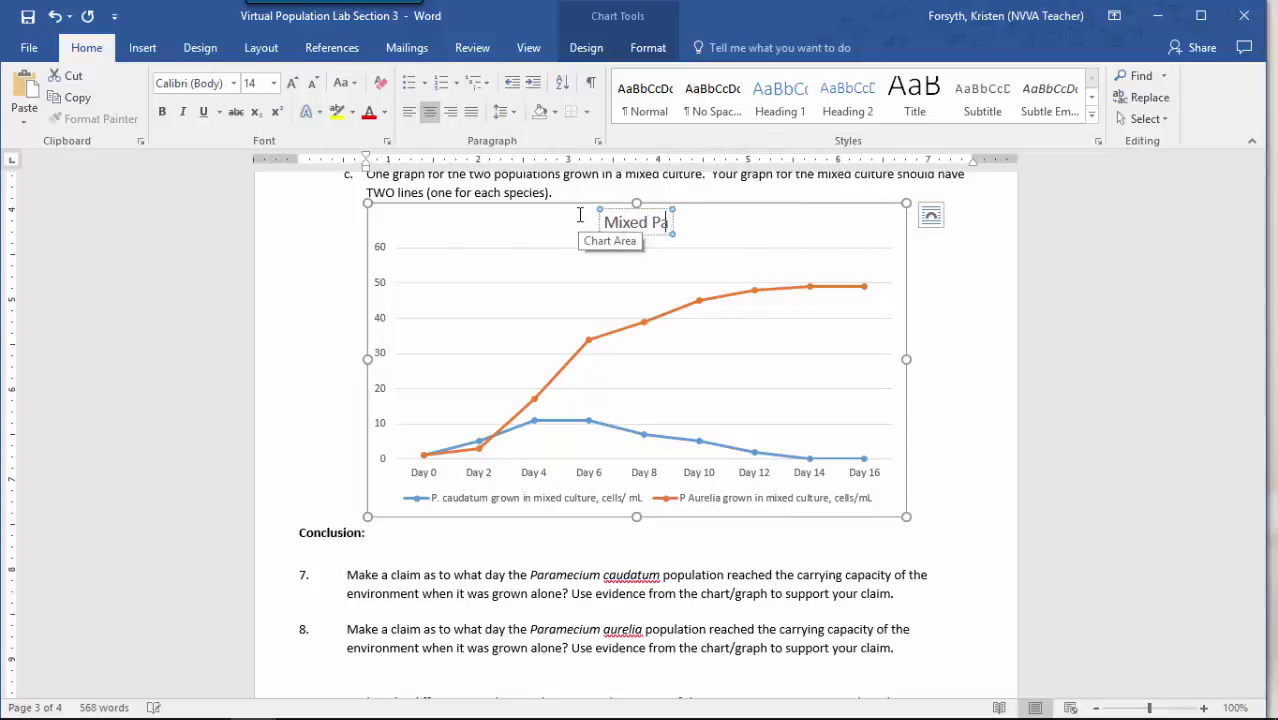
pyautogui.write('ramecium')
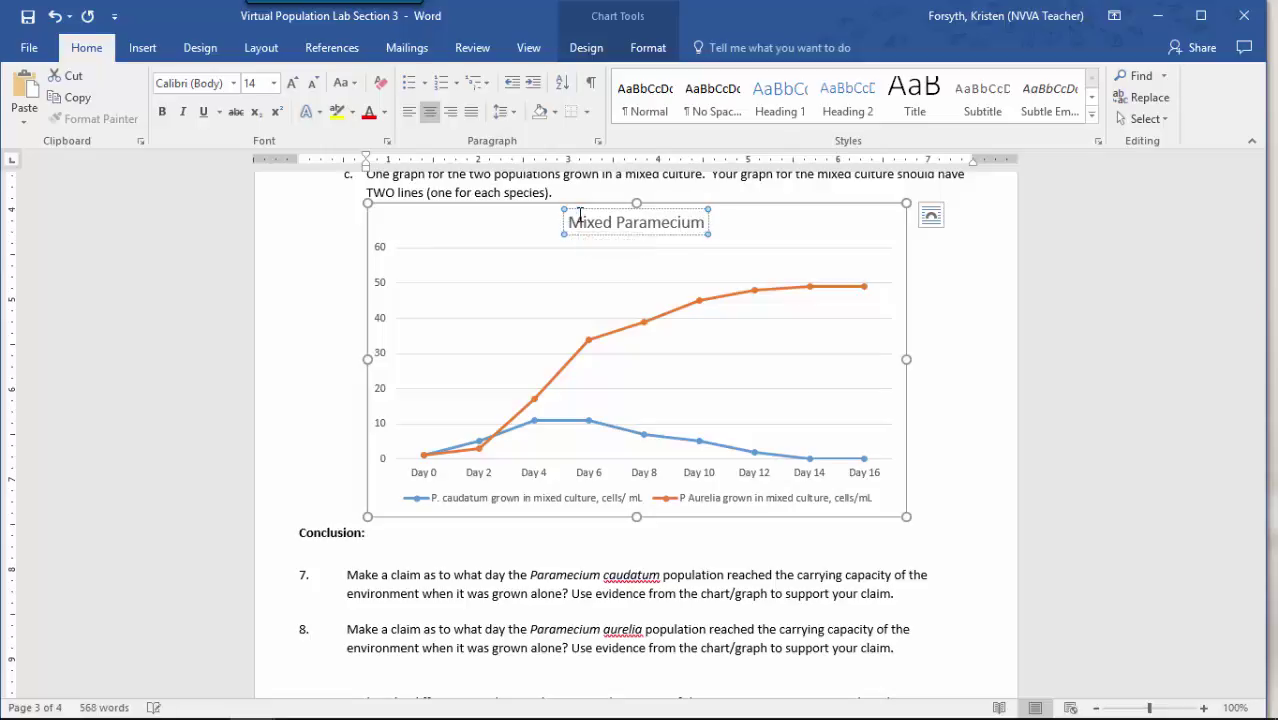
pyautogui.write(' Culture')
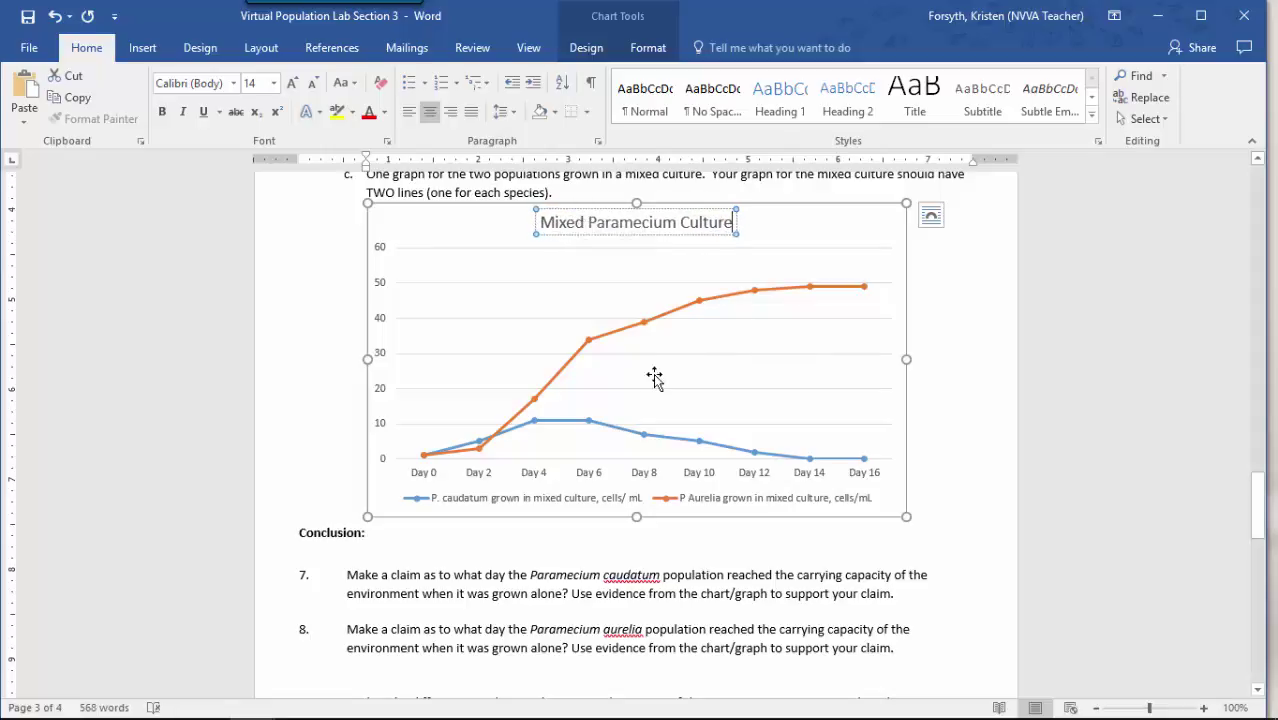
pyautogui.click(632, 536)
pyautogui.scroll(-3, 634, 550)
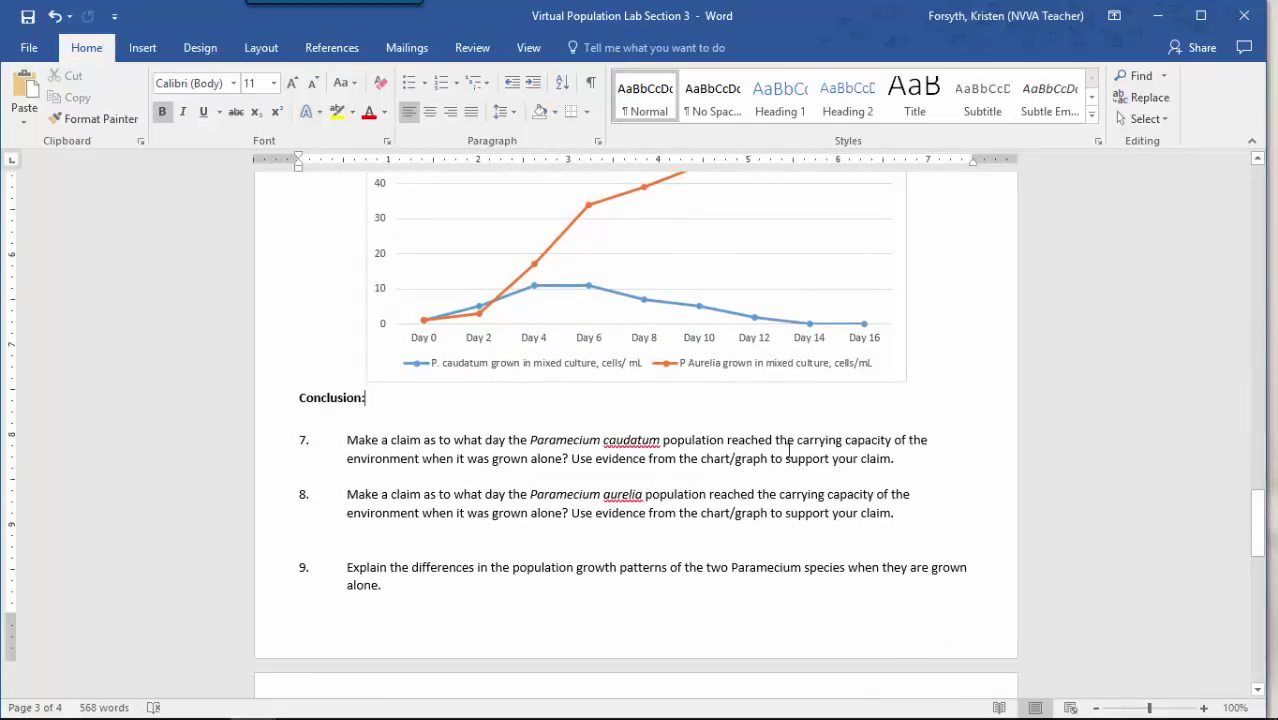
pyautogui.click(899, 458)
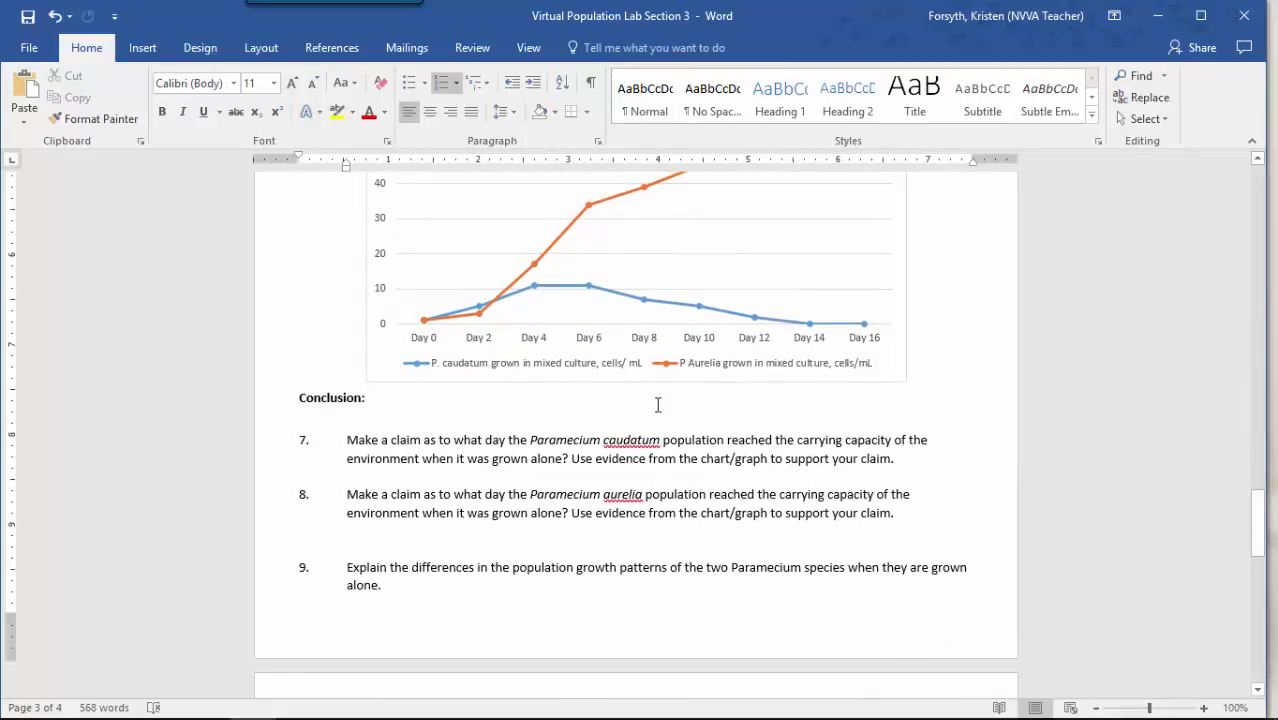
pyautogui.scroll(15, 658, 405)
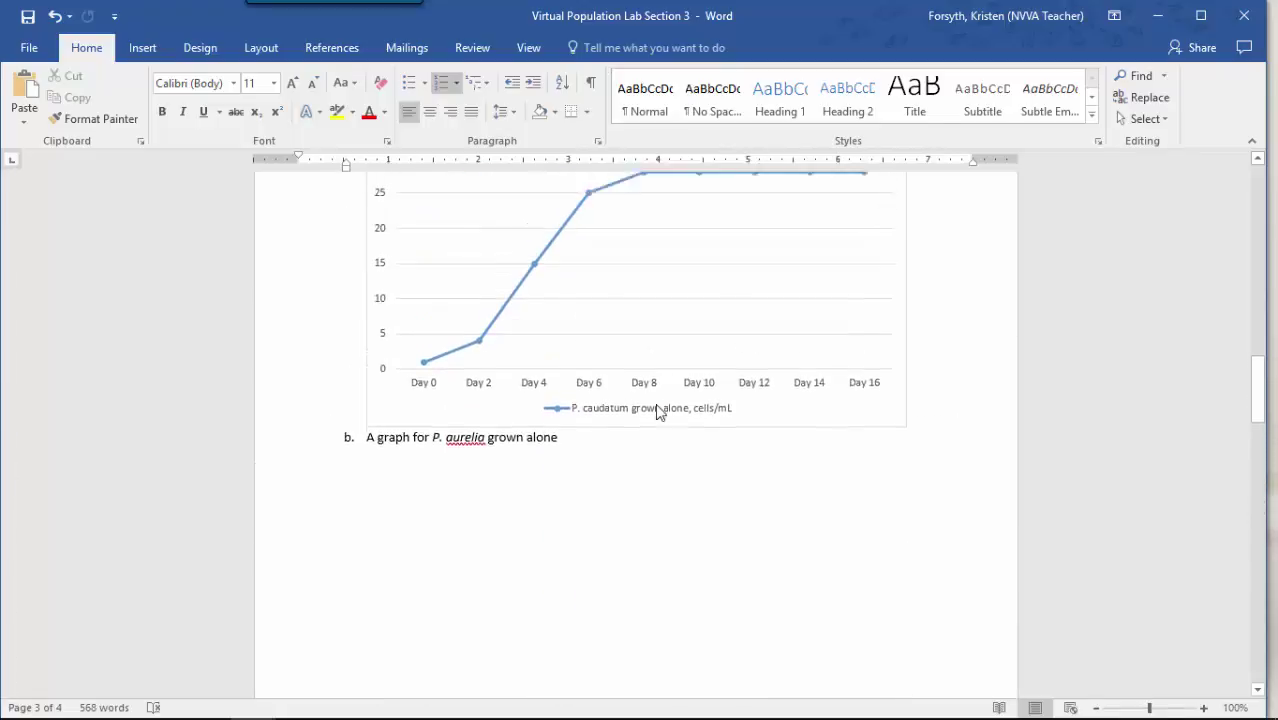
pyautogui.scroll(3, 658, 413)
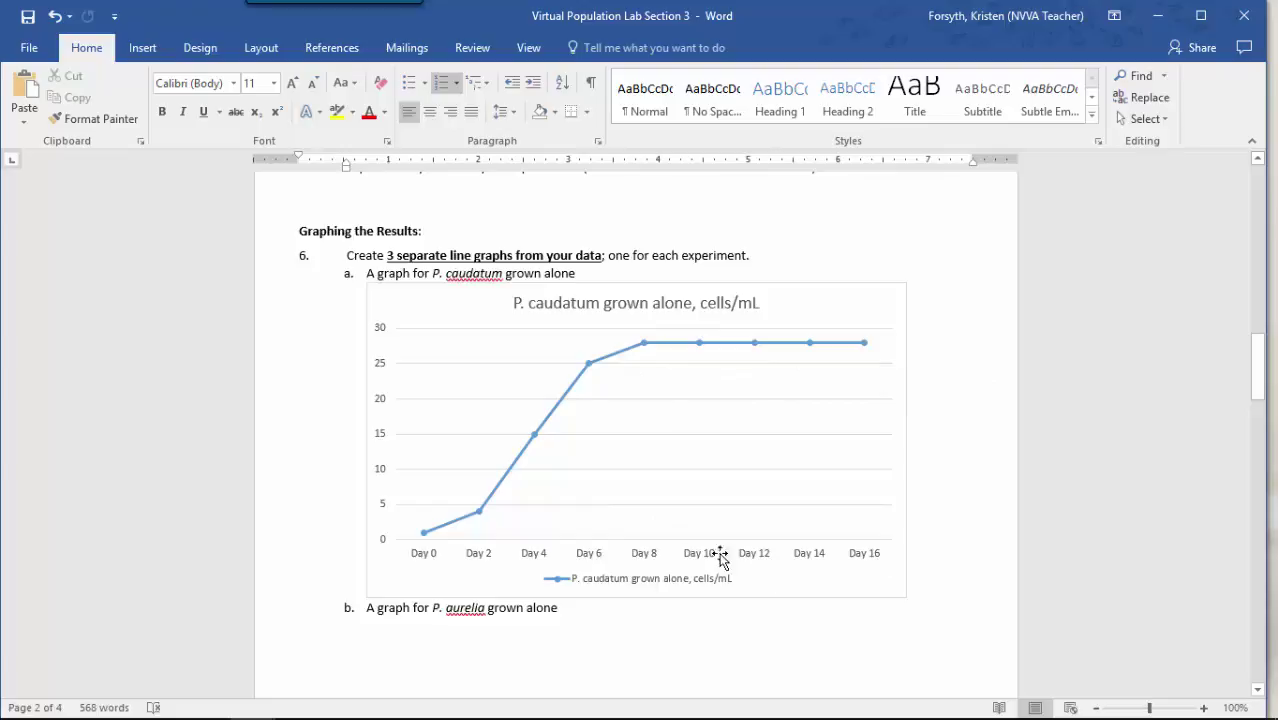
pyautogui.scroll(-10, 683, 553)
pyautogui.scroll(-7, 683, 553)
pyautogui.click(573, 336)
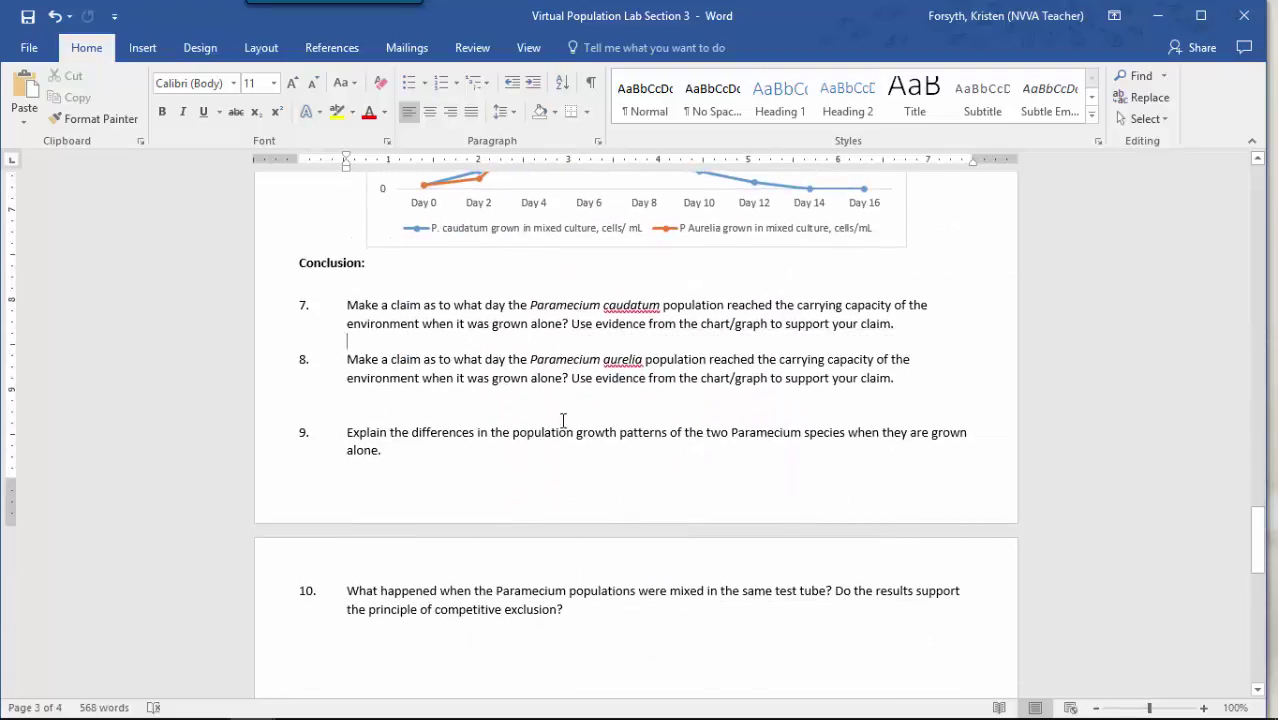
pyautogui.click(615, 377)
pyautogui.scroll(9, 618, 378)
pyautogui.scroll(-2, 619, 380)
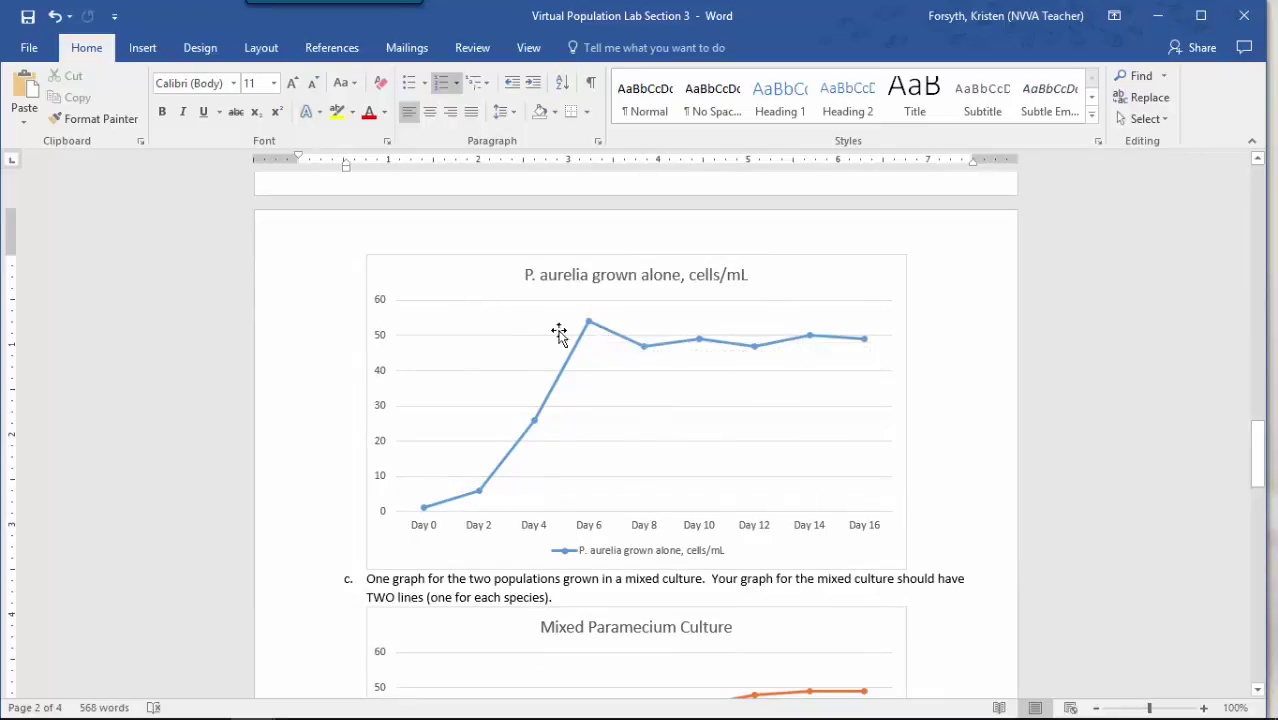
pyautogui.scroll(-5, 641, 484)
pyautogui.scroll(-12, 641, 484)
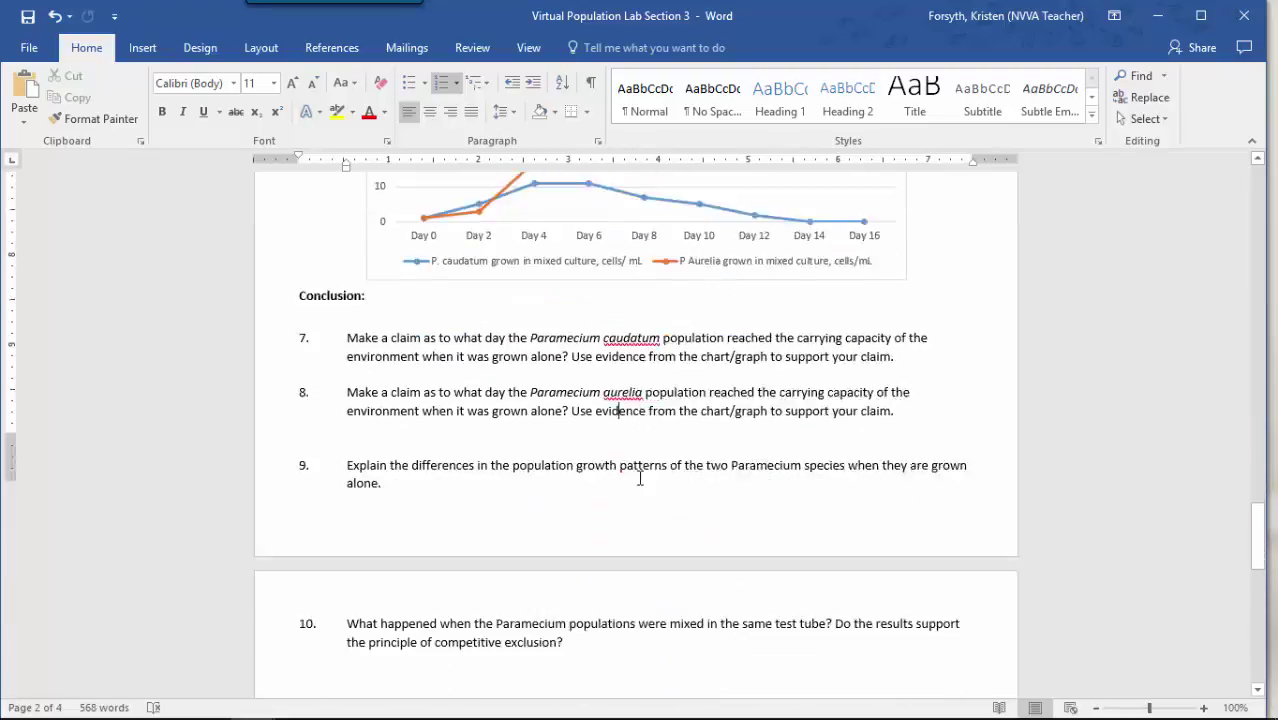
pyautogui.click(576, 269)
pyautogui.scroll(11, 576, 269)
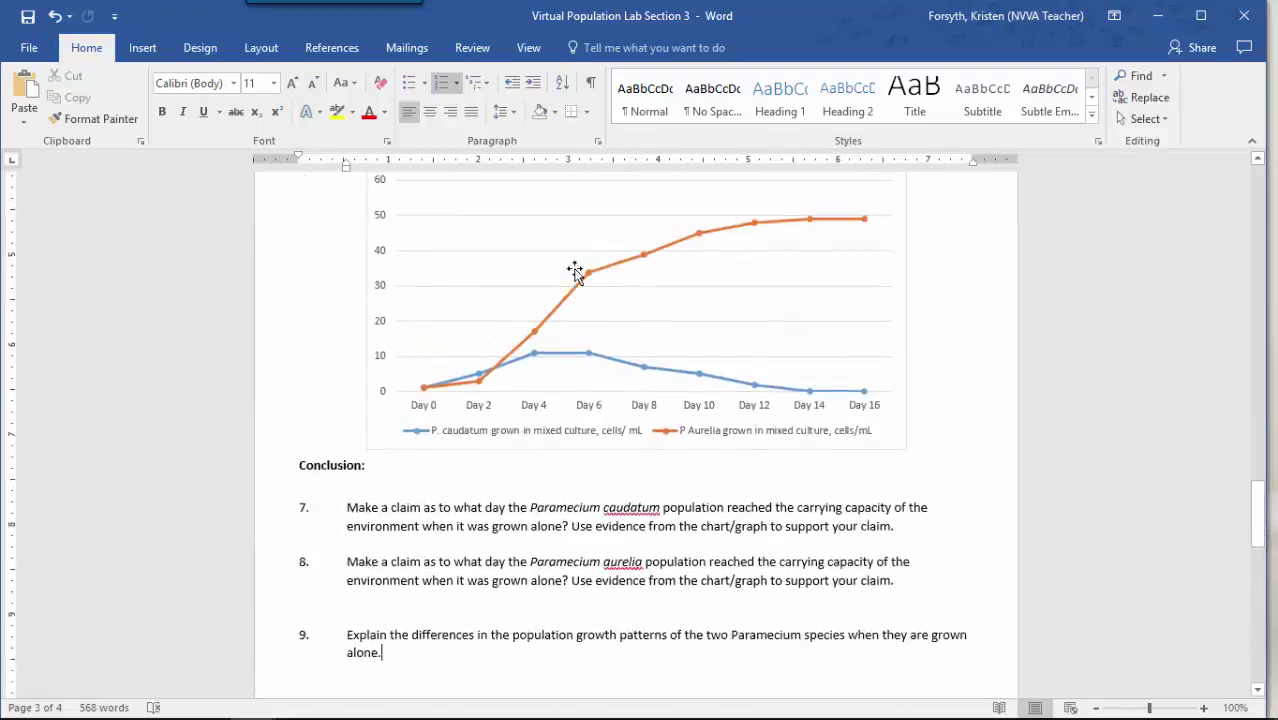
pyautogui.scroll(5, 576, 269)
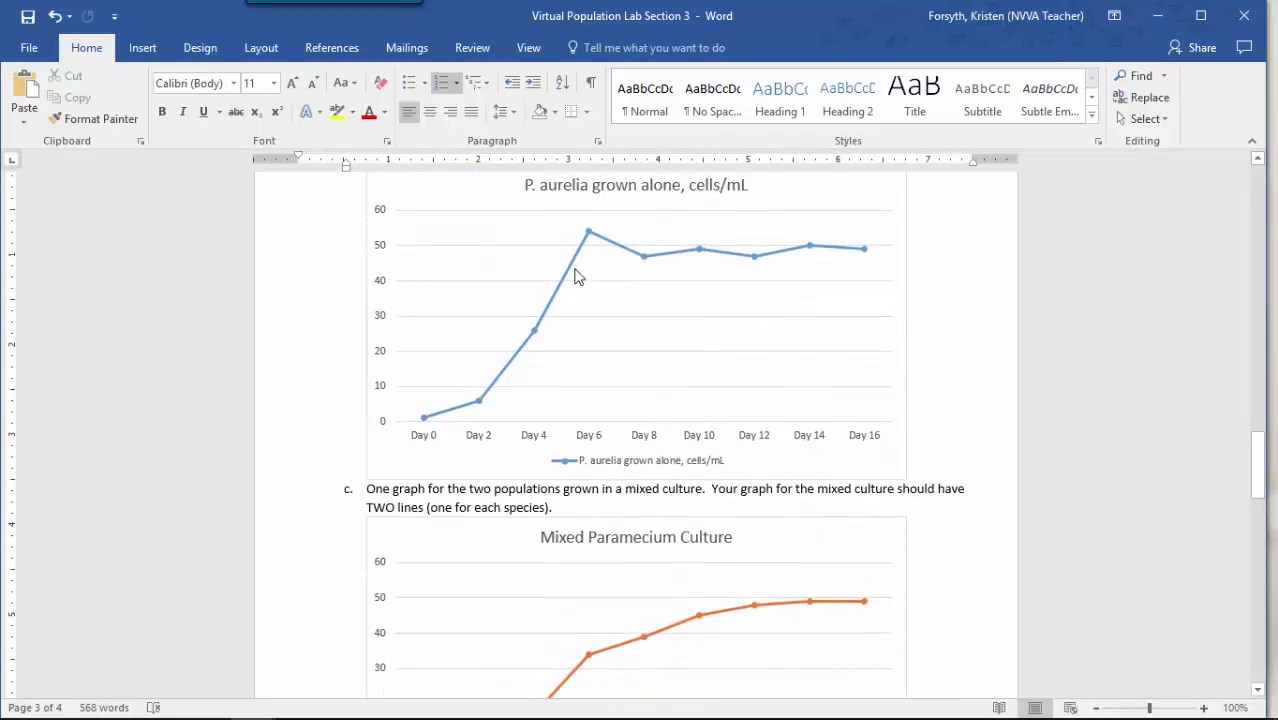
pyautogui.scroll(-7, 576, 276)
pyautogui.scroll(13, 576, 270)
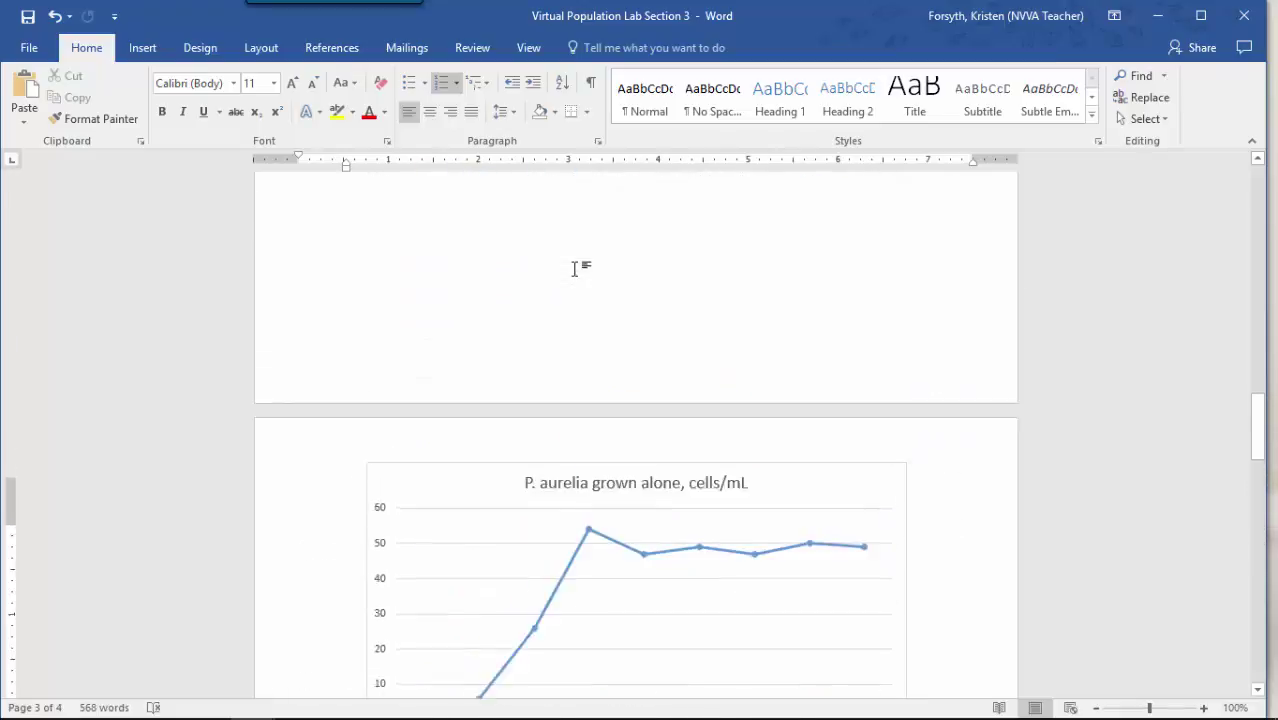
pyautogui.scroll(6, 576, 269)
pyautogui.scroll(-16, 576, 270)
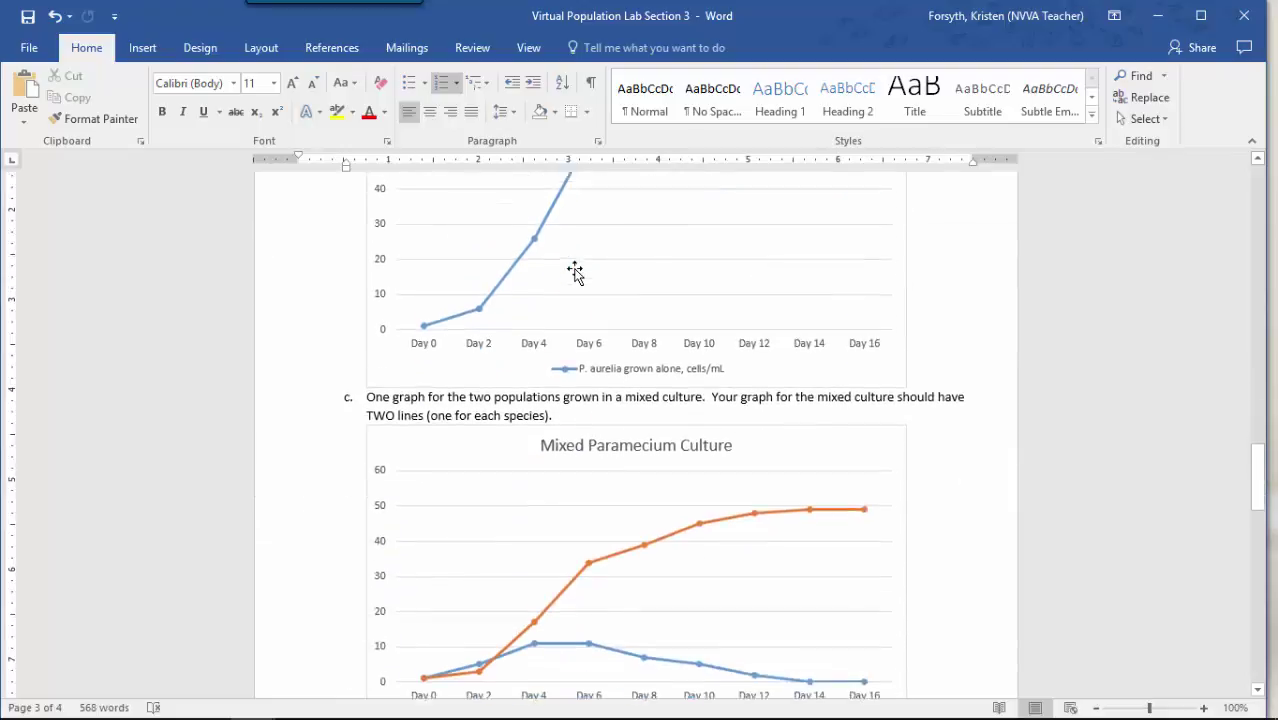
pyautogui.scroll(-12, 575, 270)
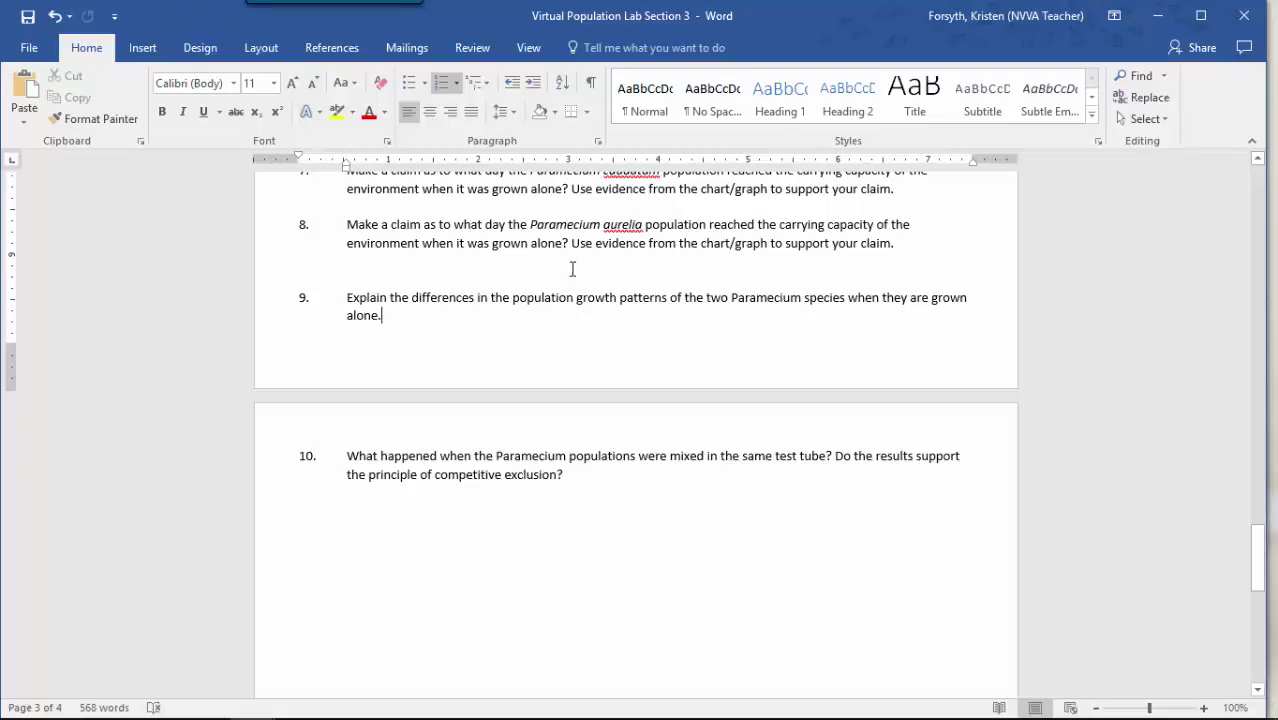
pyautogui.click(517, 265)
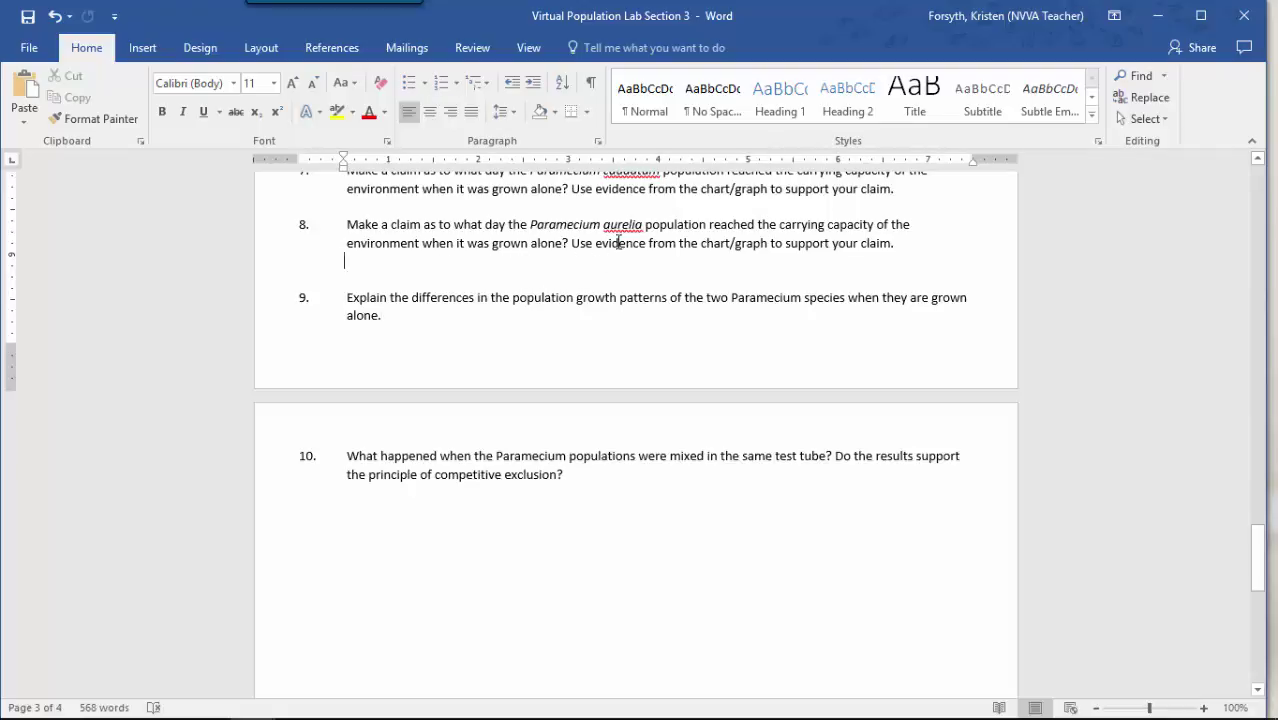
pyautogui.click(404, 314)
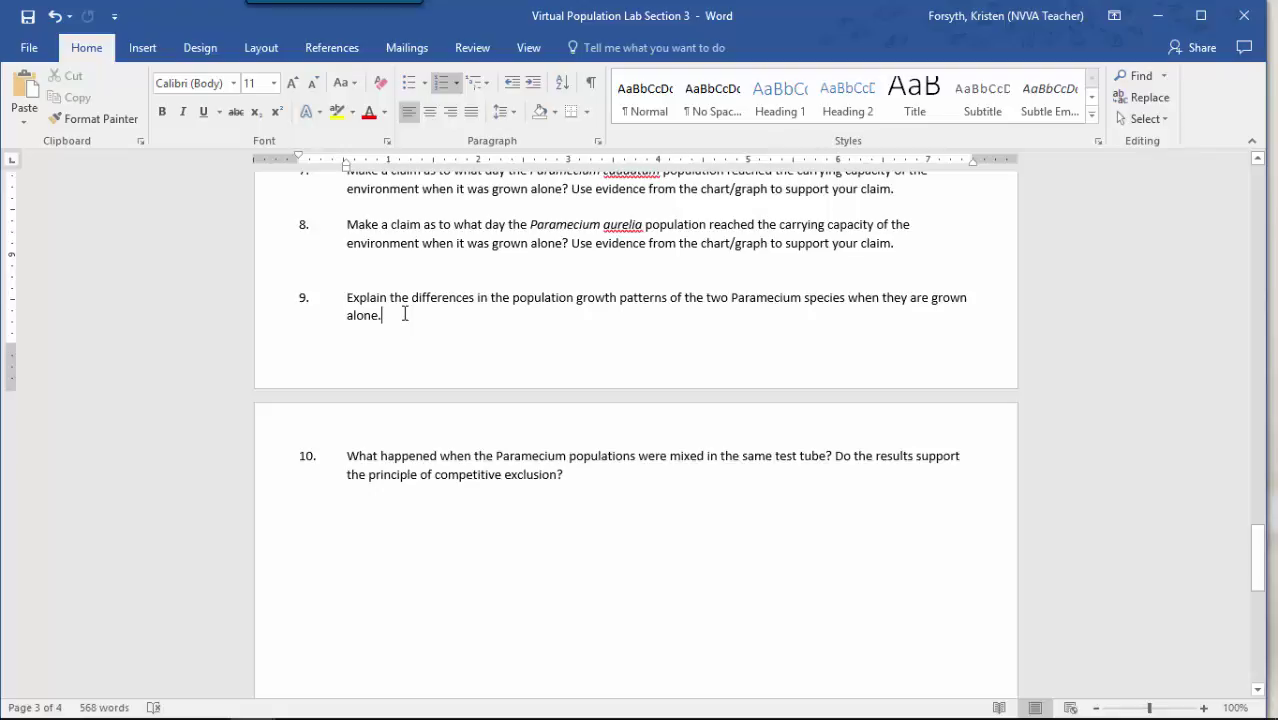
pyautogui.scroll(8, 404, 314)
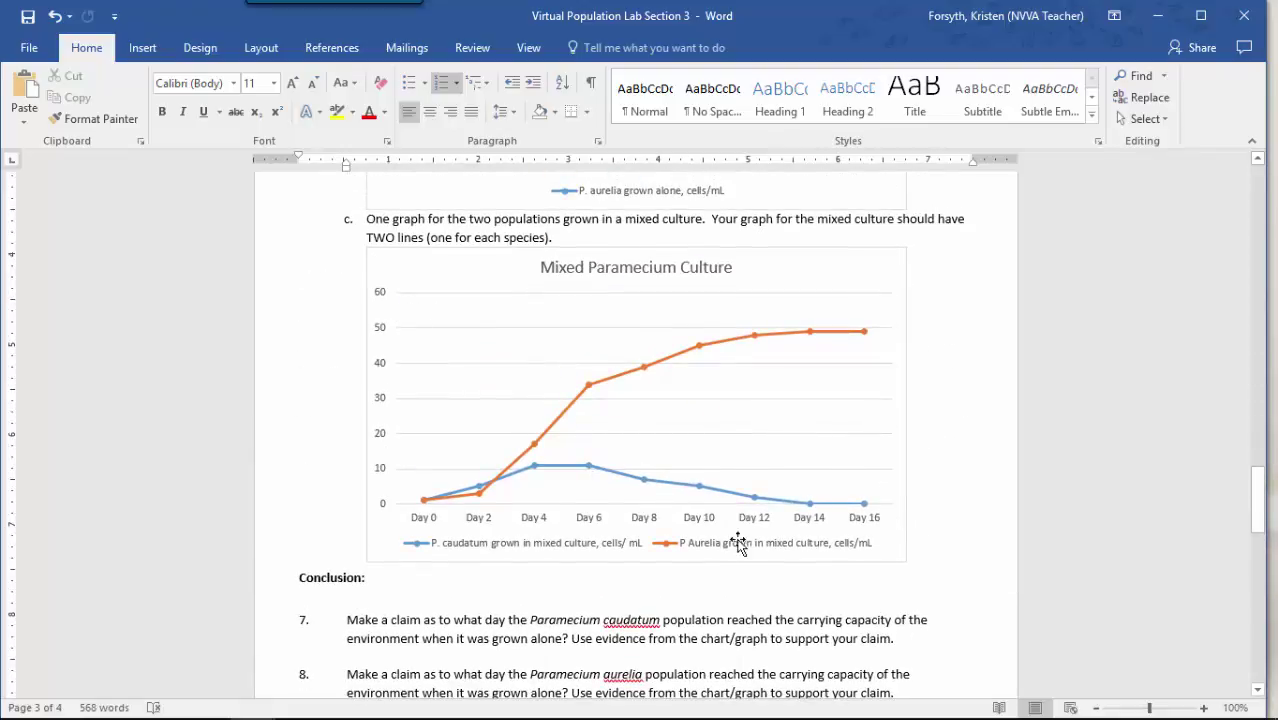
pyautogui.scroll(-8, 722, 560)
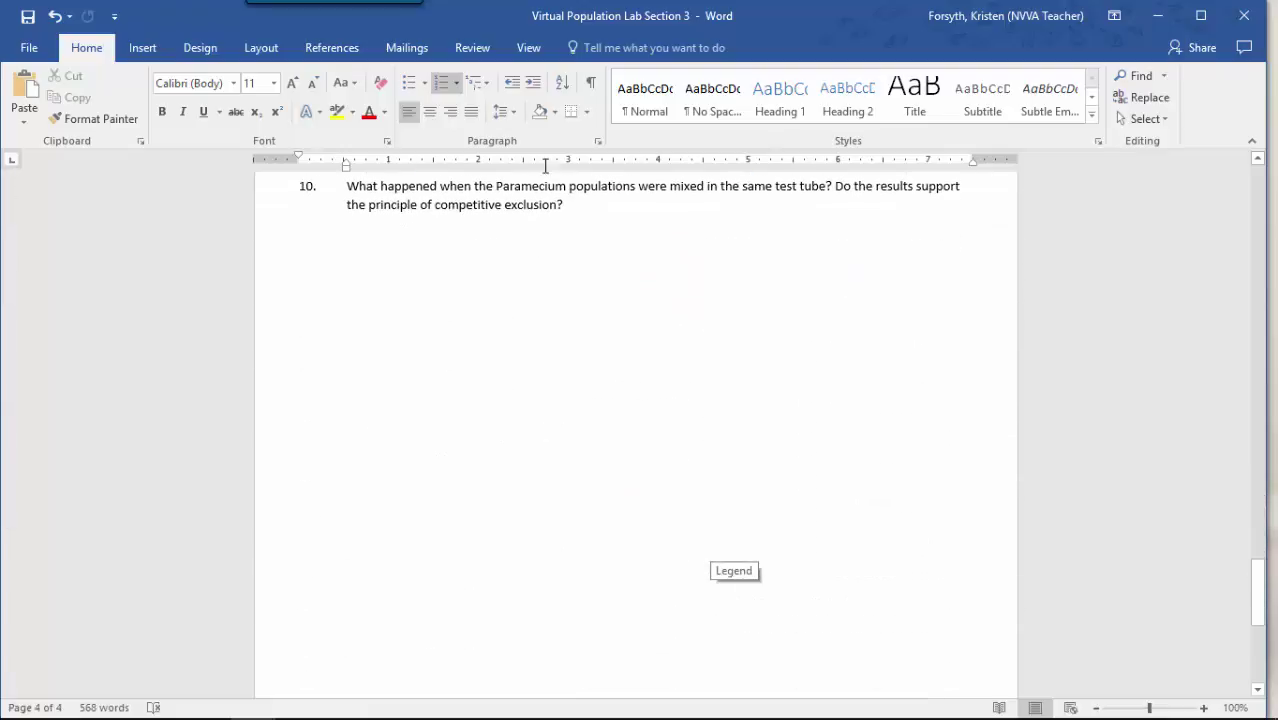
pyautogui.click(590, 207)
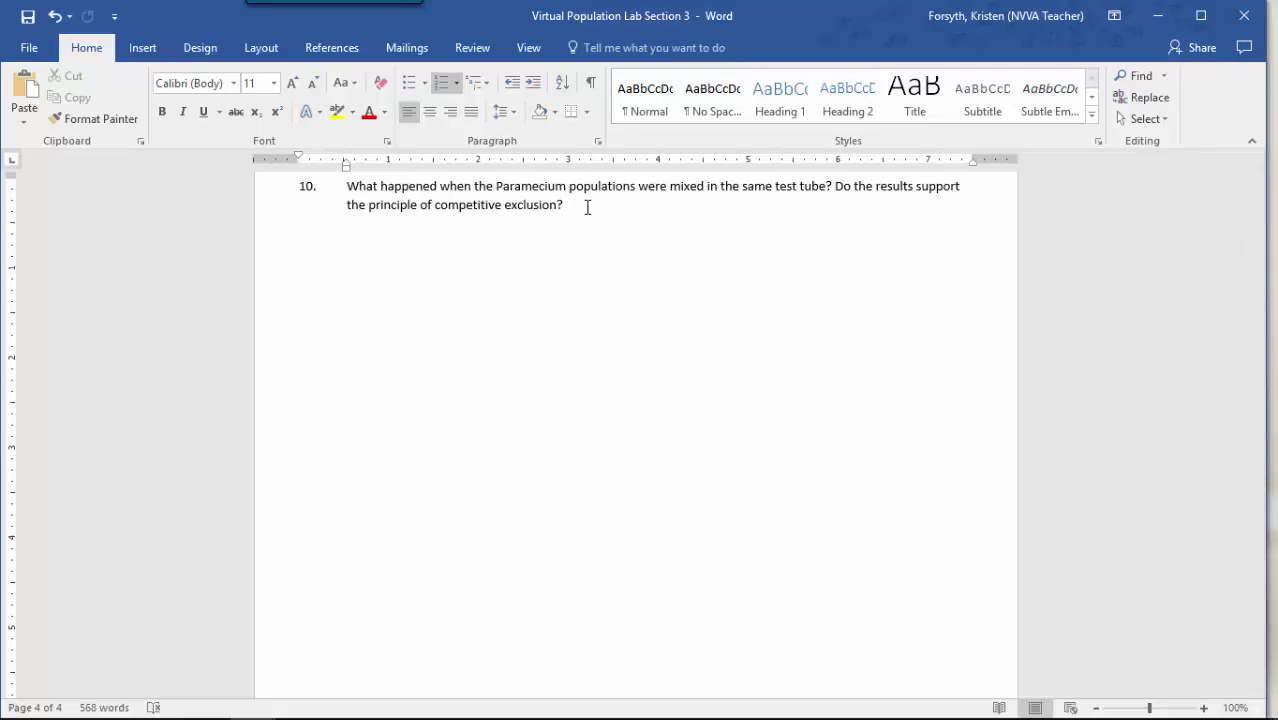
pyautogui.scroll(12, 587, 207)
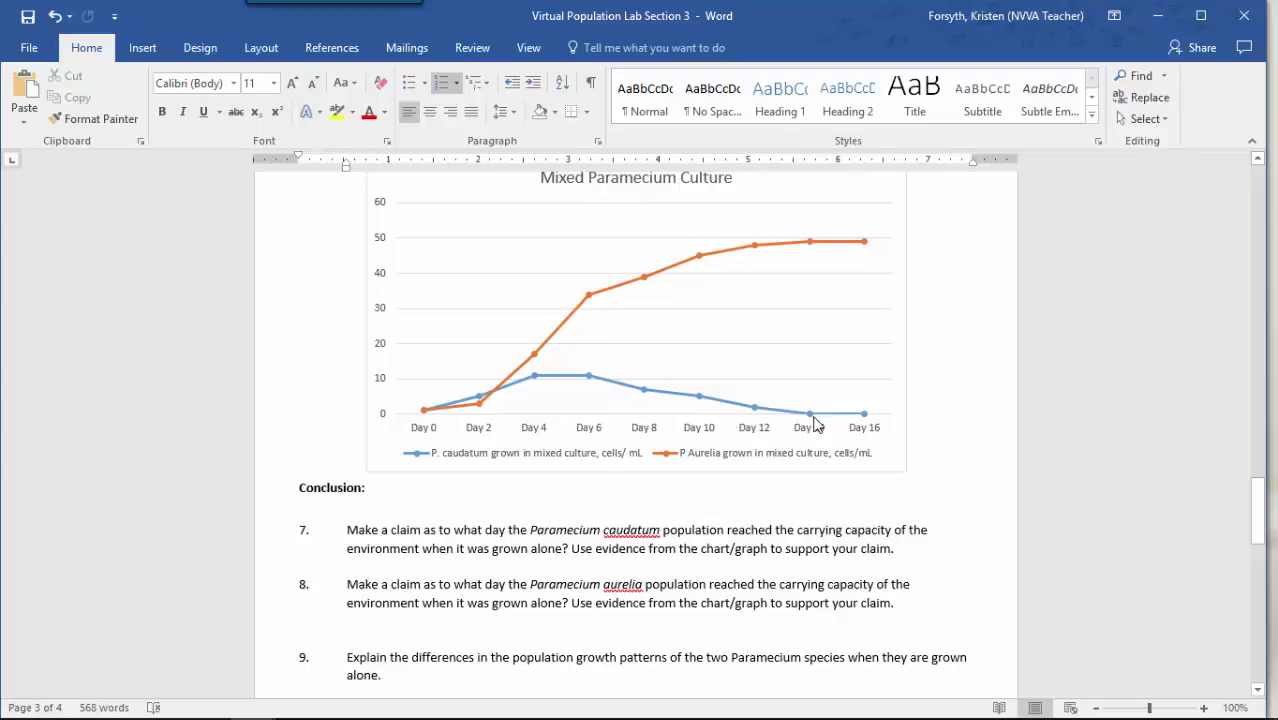
pyautogui.scroll(-8, 668, 600)
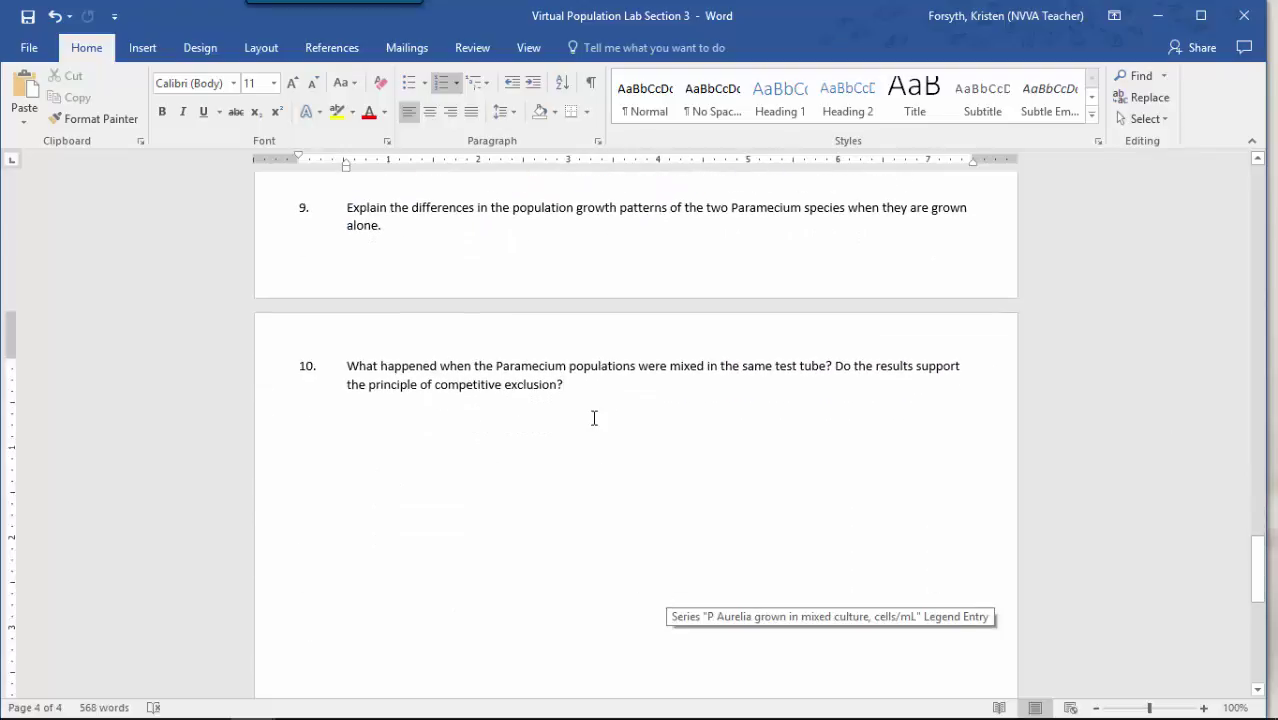
pyautogui.click(594, 418)
pyautogui.scroll(4, 594, 418)
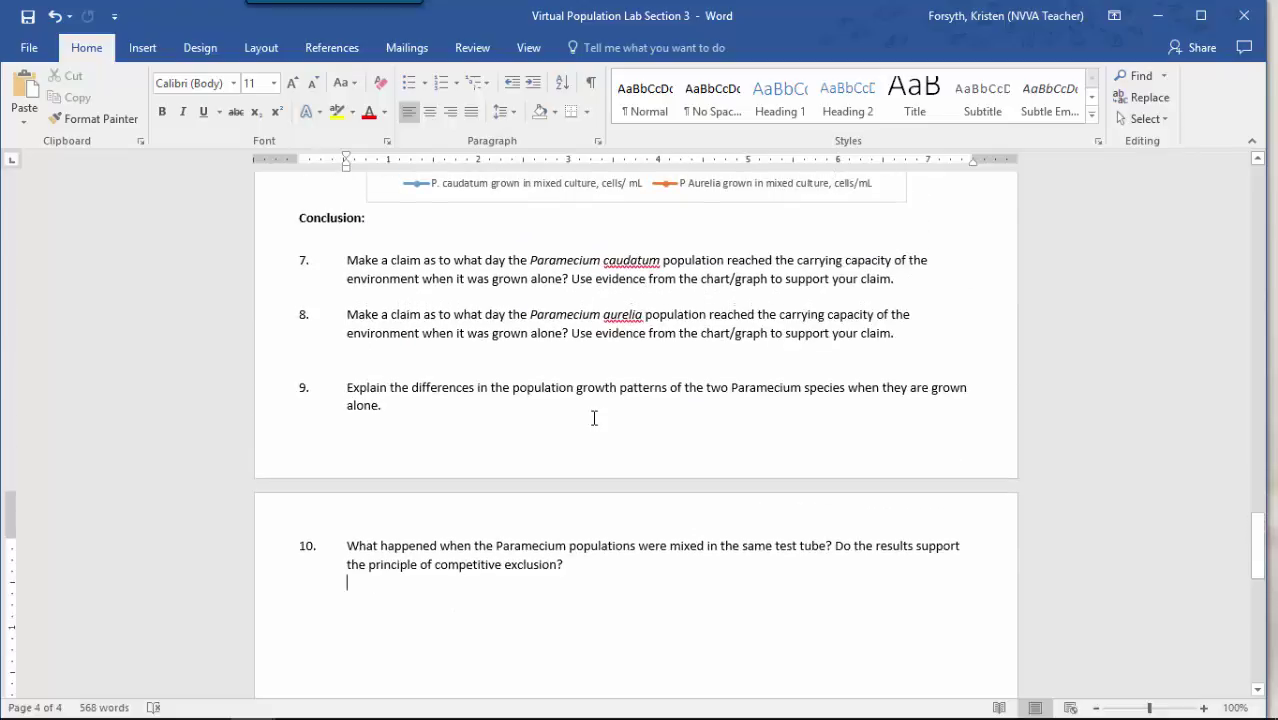
pyautogui.scroll(10, 594, 418)
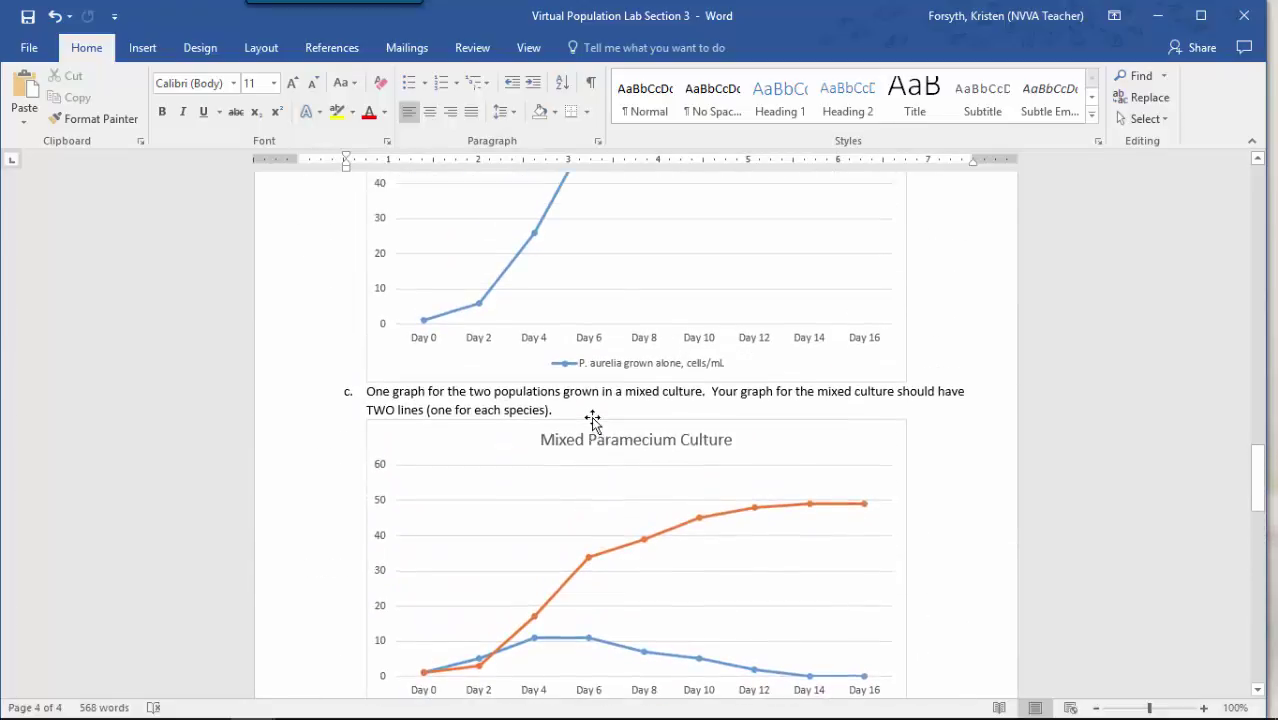
pyautogui.moveTo(802, 708)
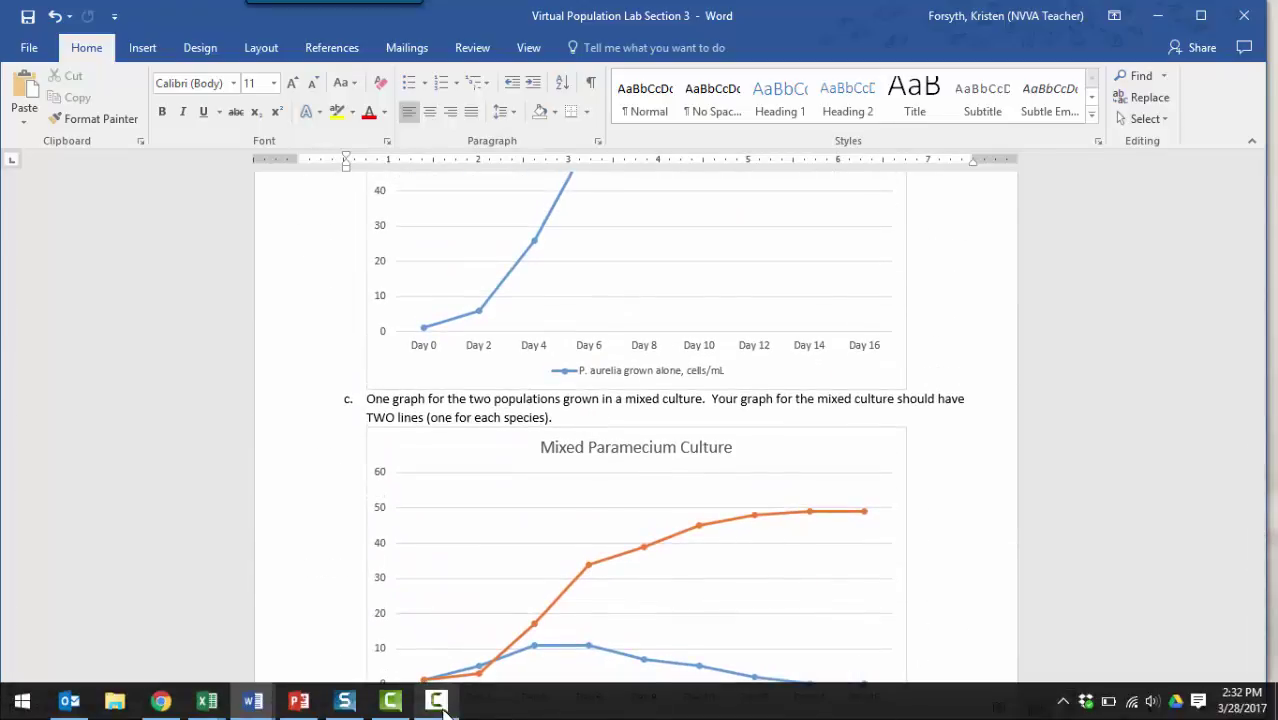